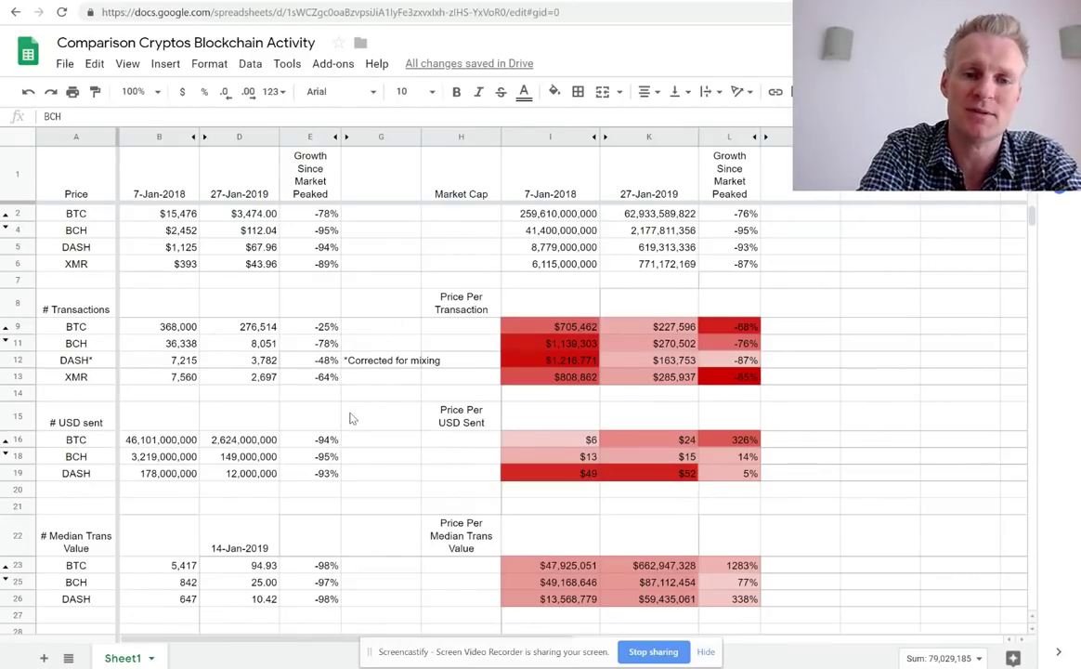
Inspect the formulas behind the DASH transaction counts for 7-Jan-2018 and 27-Jan-2019
click(186, 361)
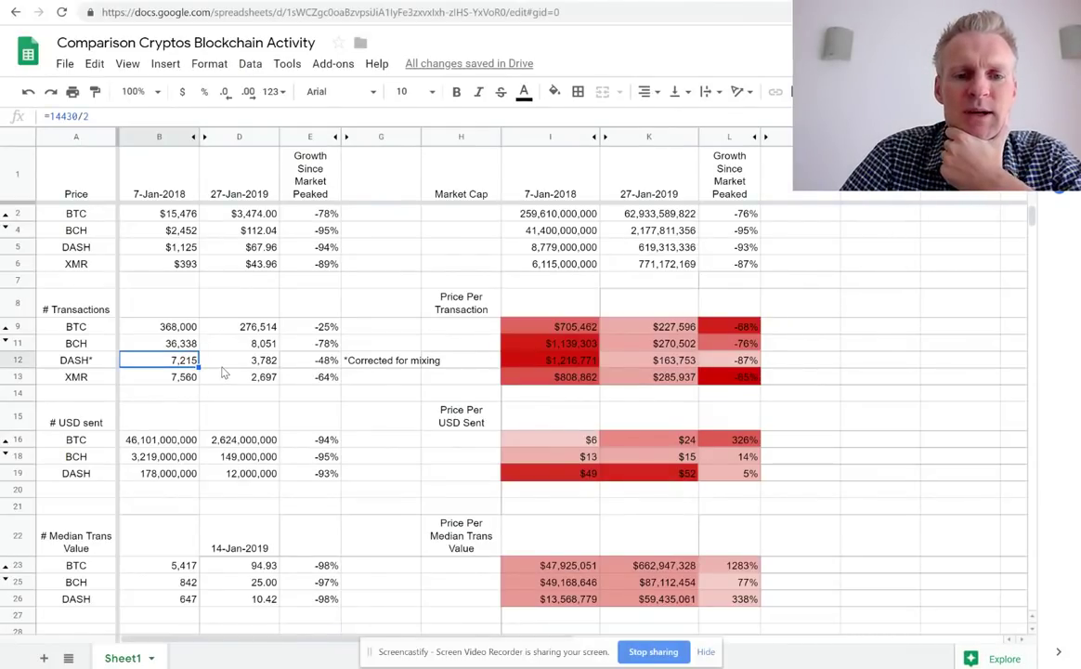
key(Right)
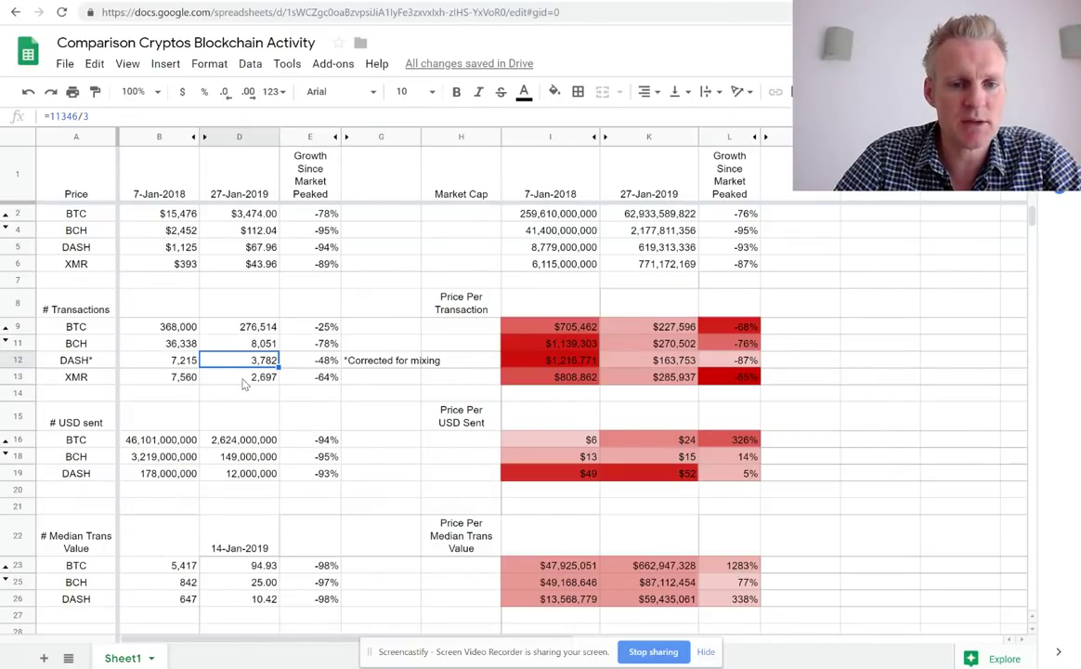
key(Down)
key(Up)
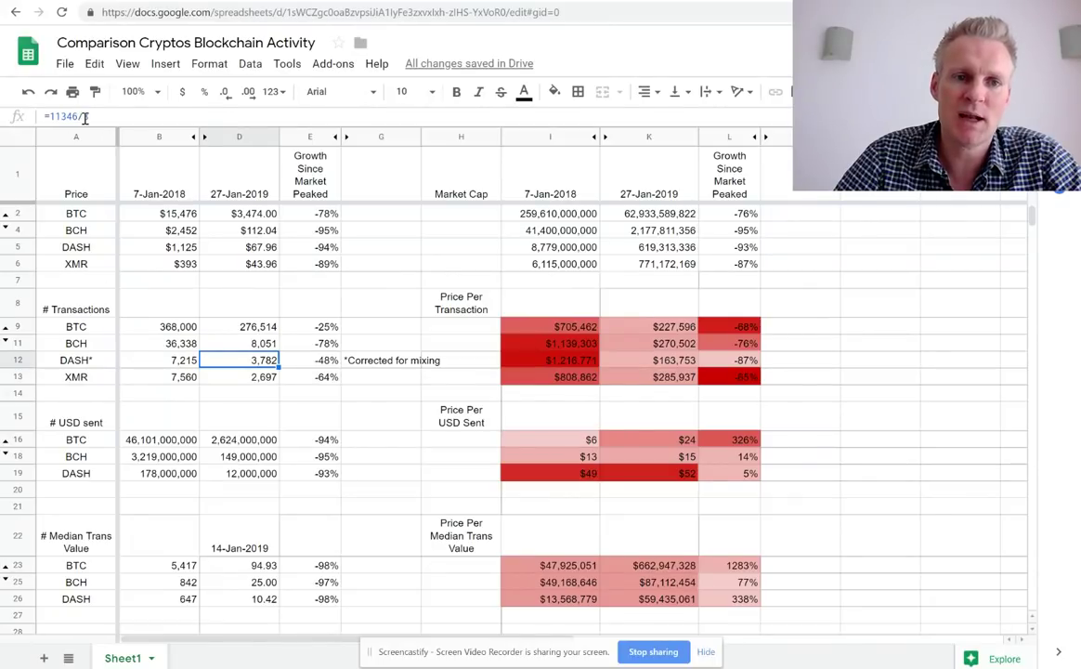
drag(81, 116, 44, 116)
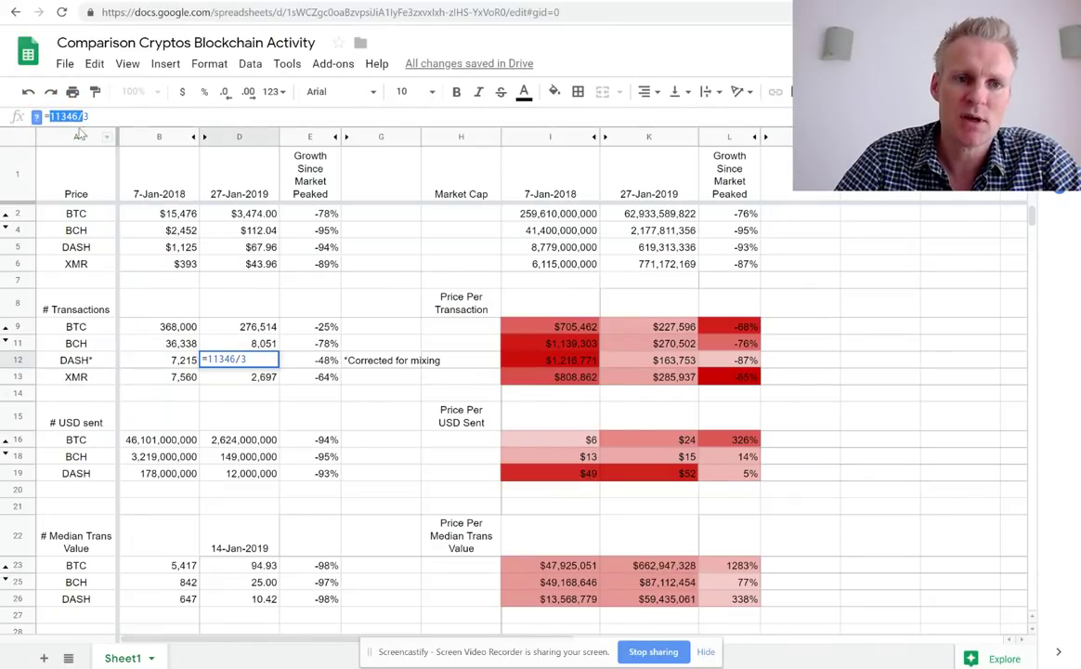
click(272, 376)
click(243, 393)
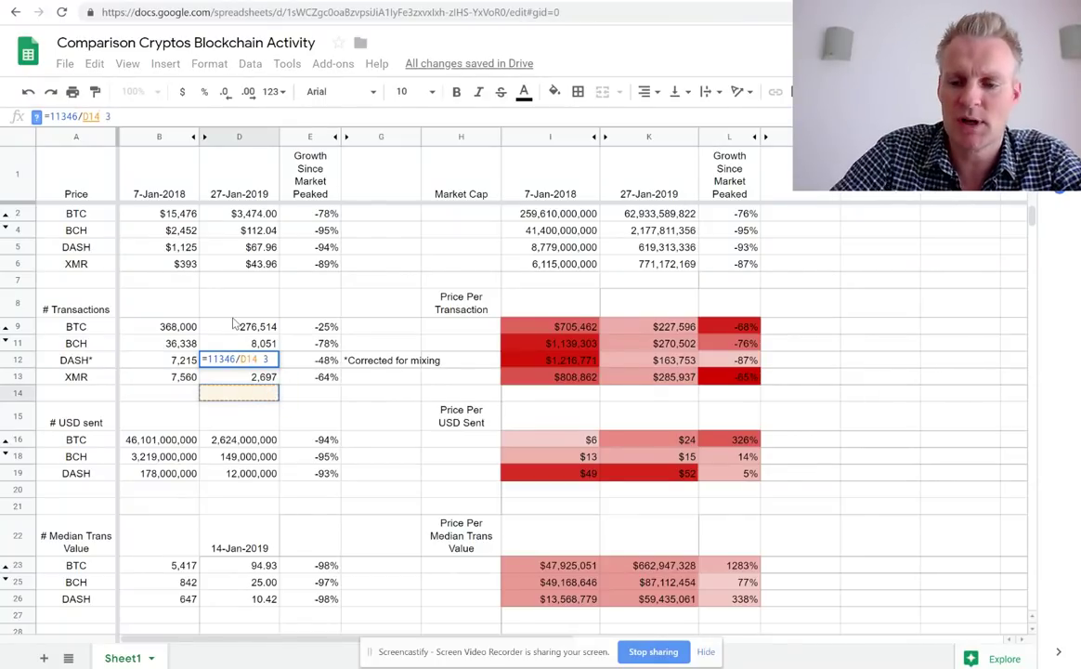
key(Return)
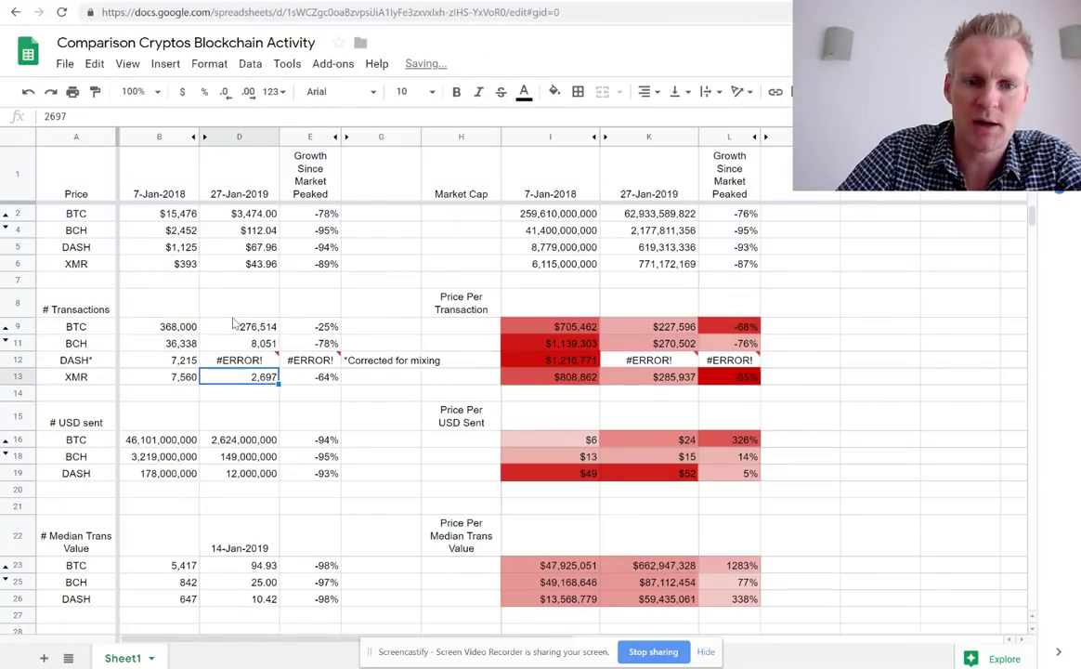
click(26, 93)
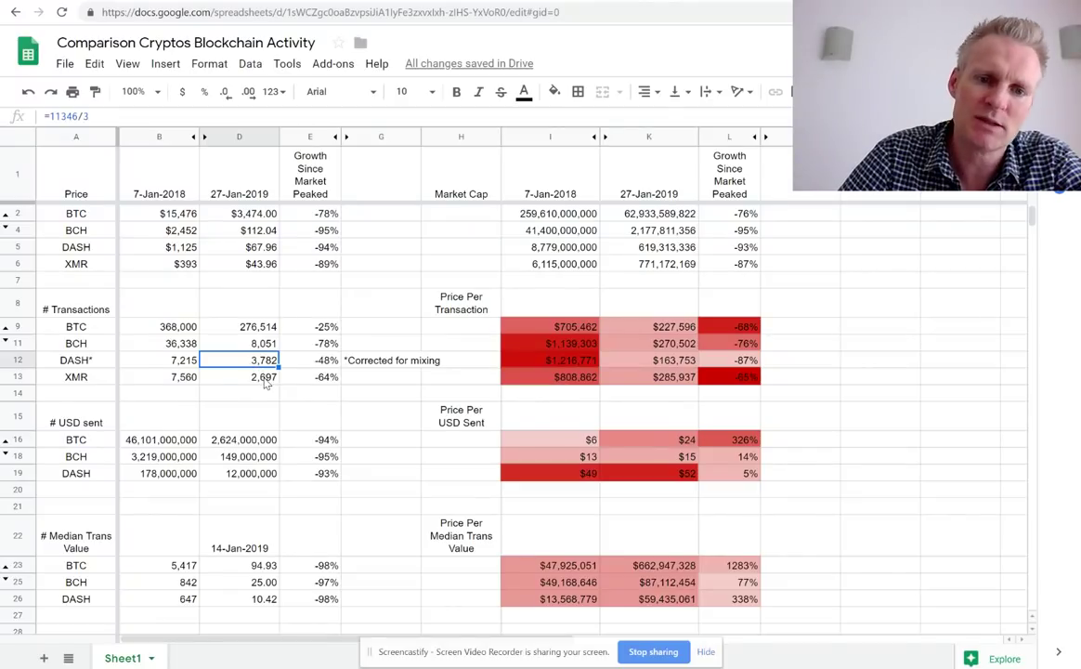
Compare the DASH transaction counts on both dates with the neighbouring XMR and BCH counts for 27-Jan-2019
click(265, 379)
key(Up)
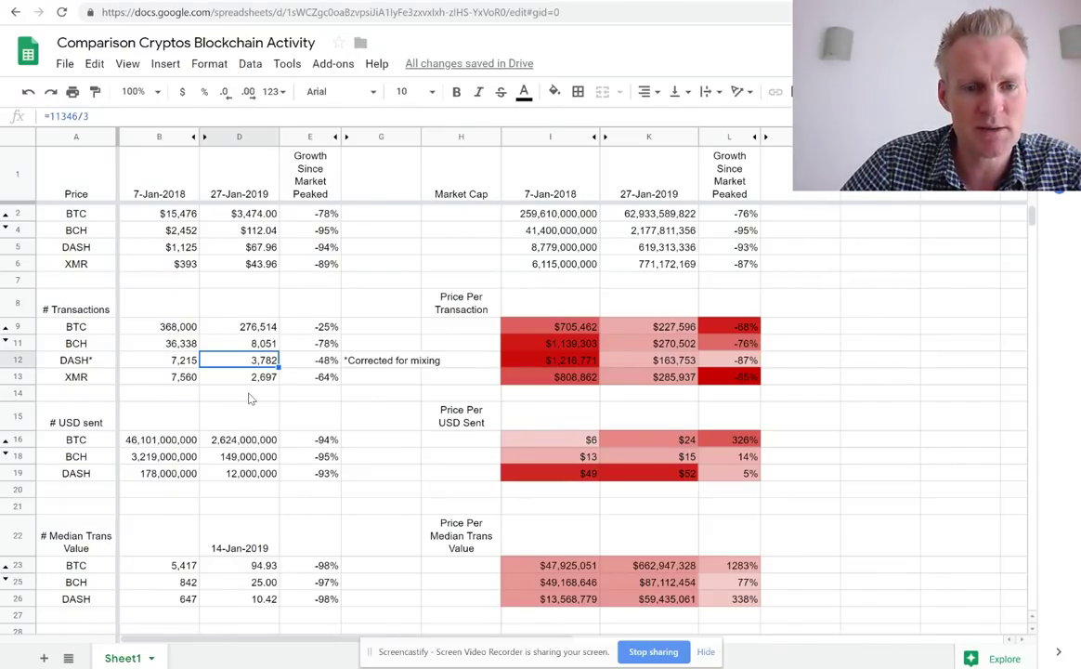
click(164, 362)
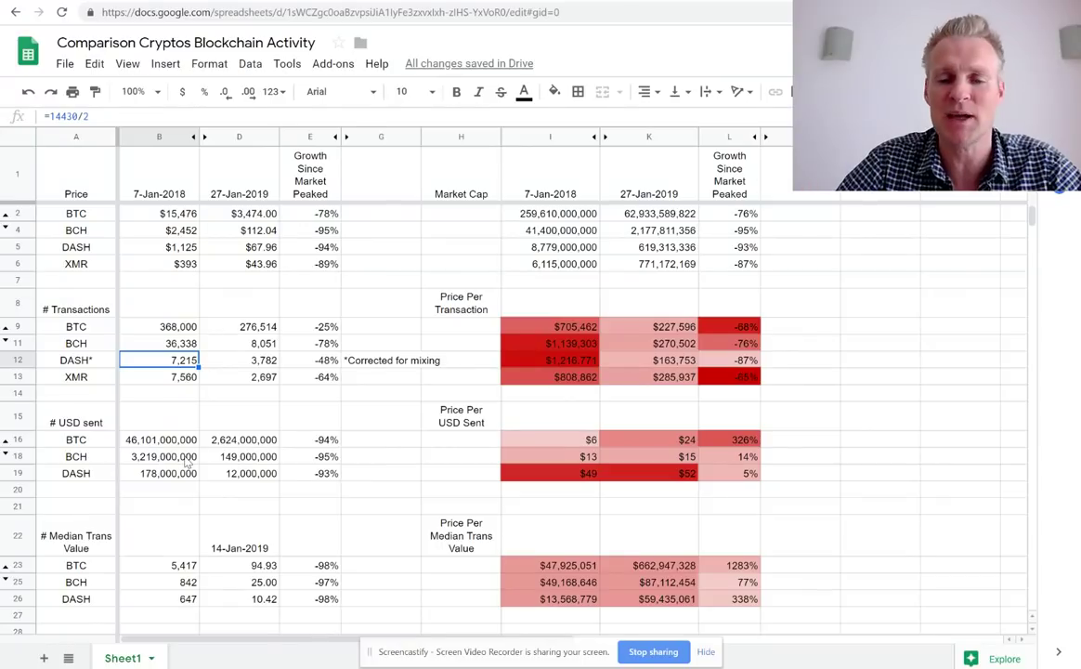
click(240, 345)
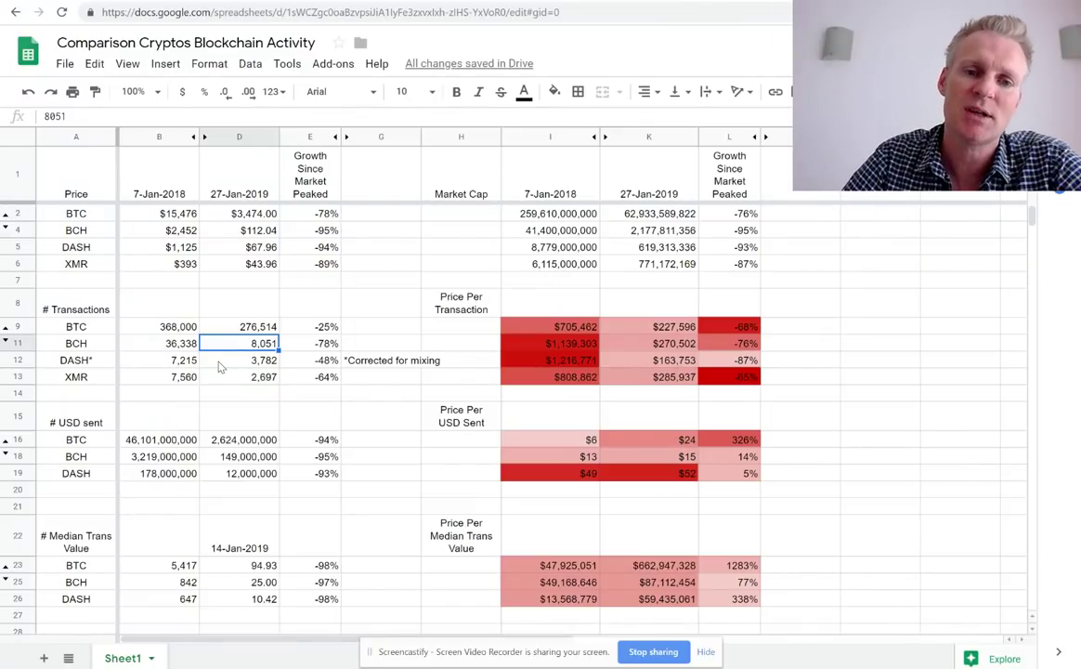
key(Down)
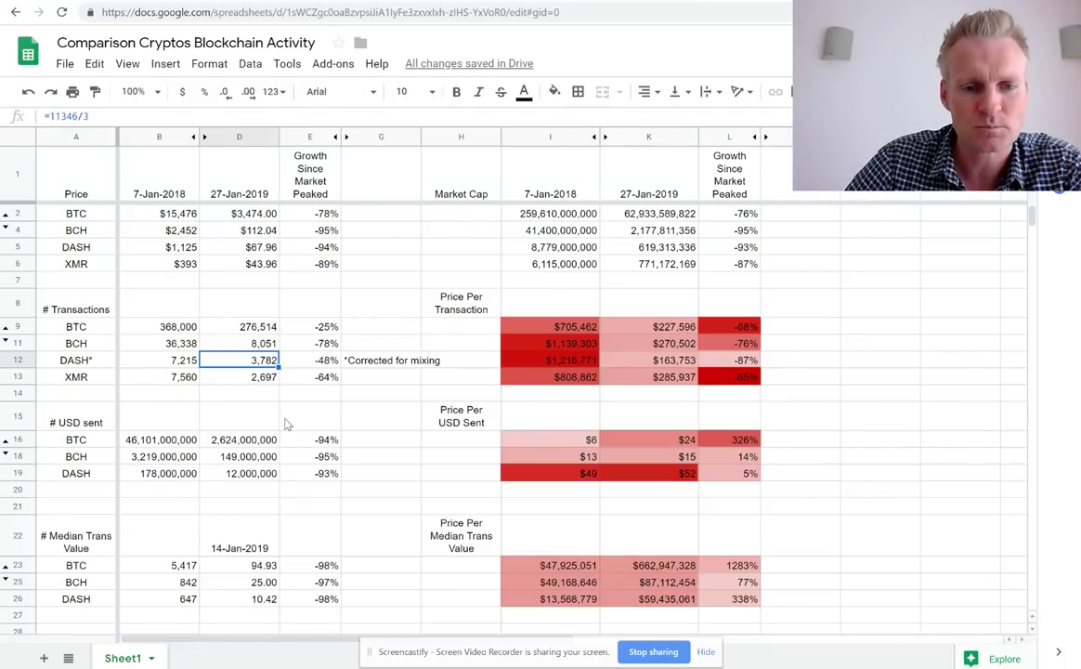
Switch to CoinMarketCap, open its global market cap charts, and return to the comparison spreadsheet
click(167, 177)
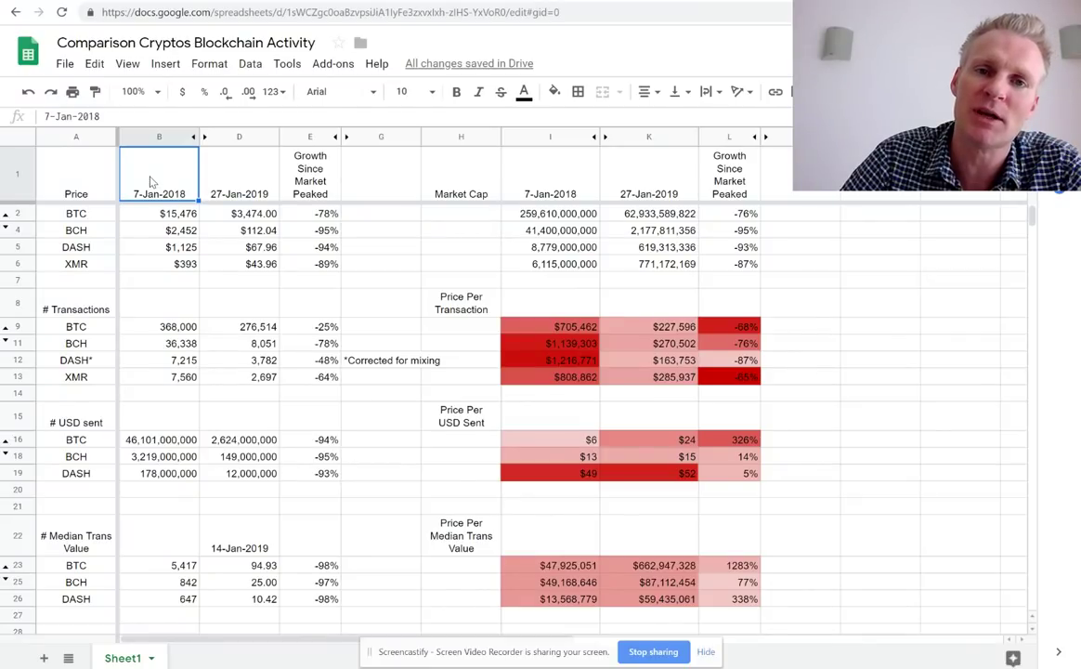
click(413, 1)
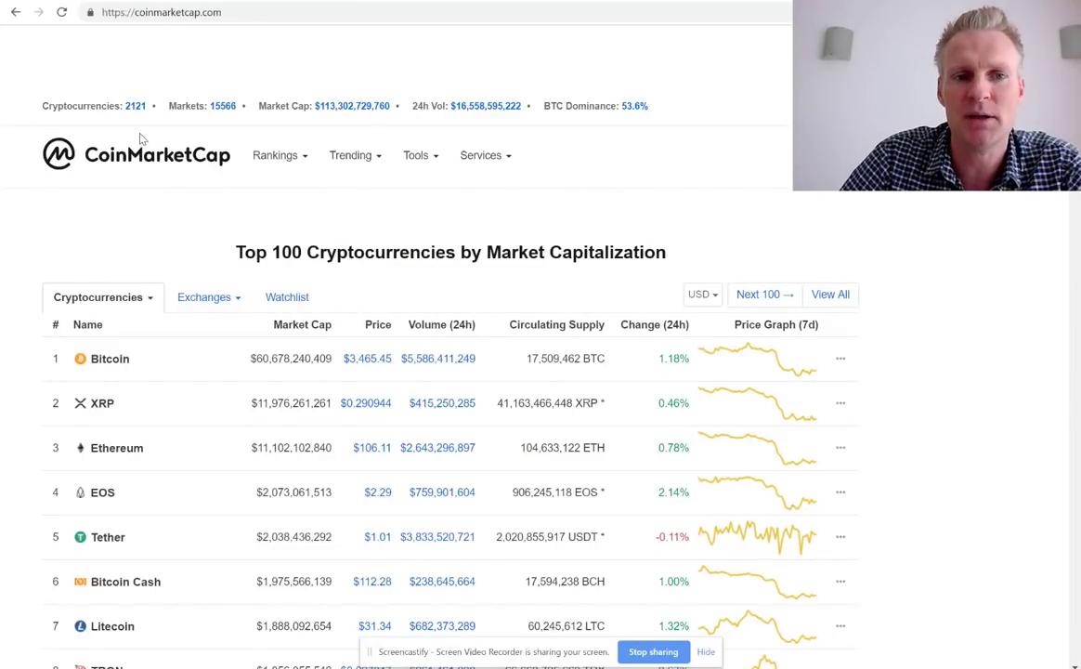
click(419, 157)
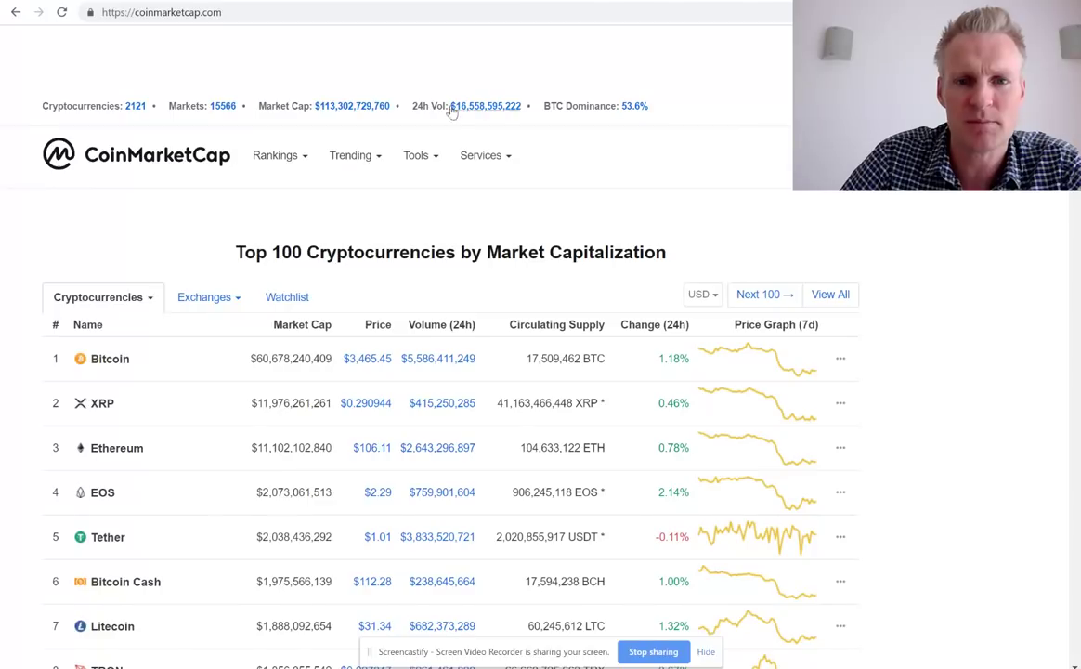
click(296, 102)
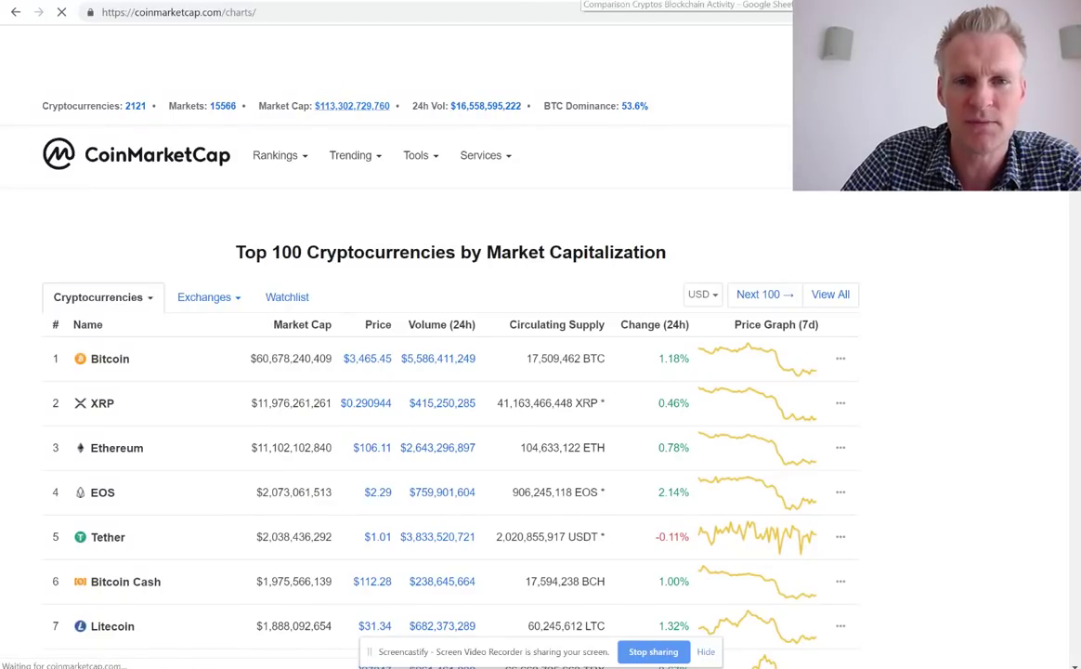
key(ctrl+Tab)
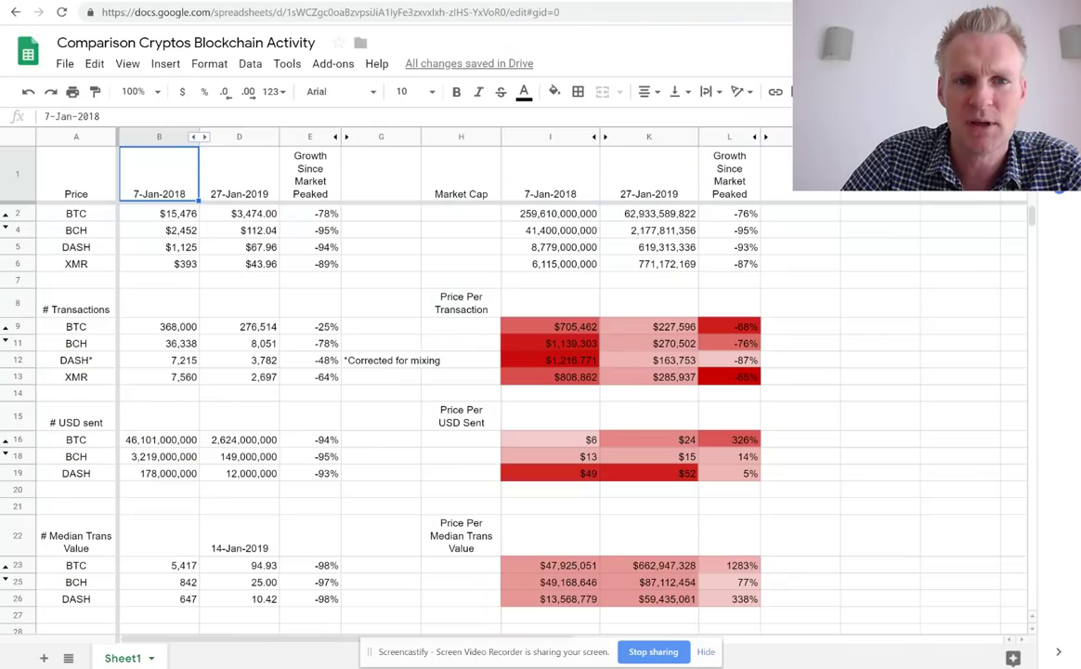
Review the 7-Jan-2018 prices of BTC, BCH, DASH and XMR one by one
click(157, 212)
click(173, 234)
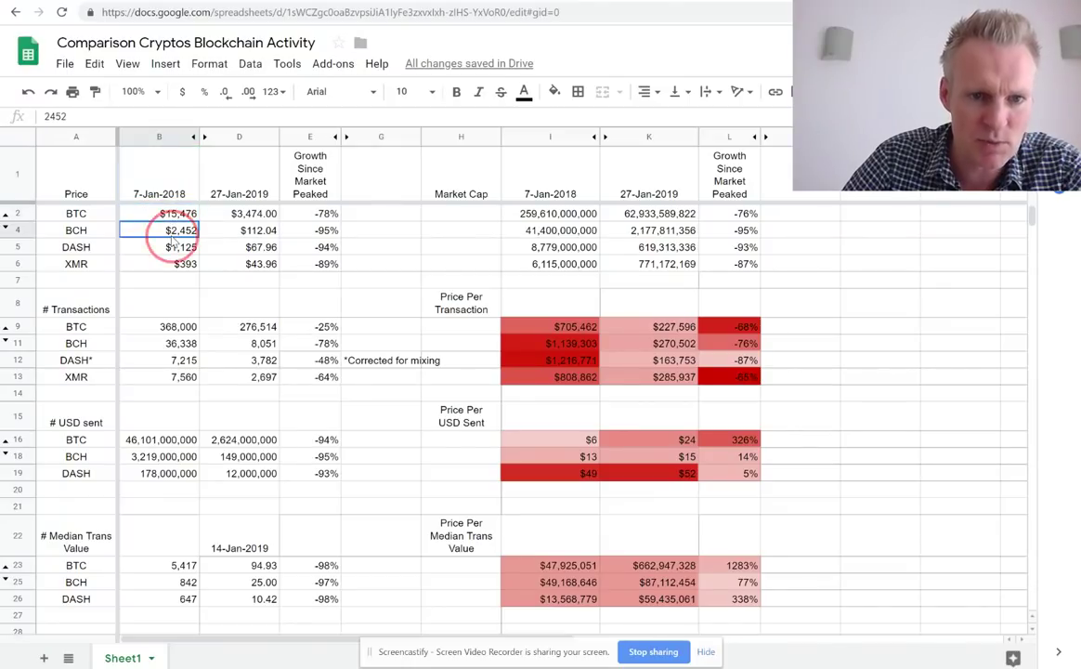
click(170, 247)
click(170, 264)
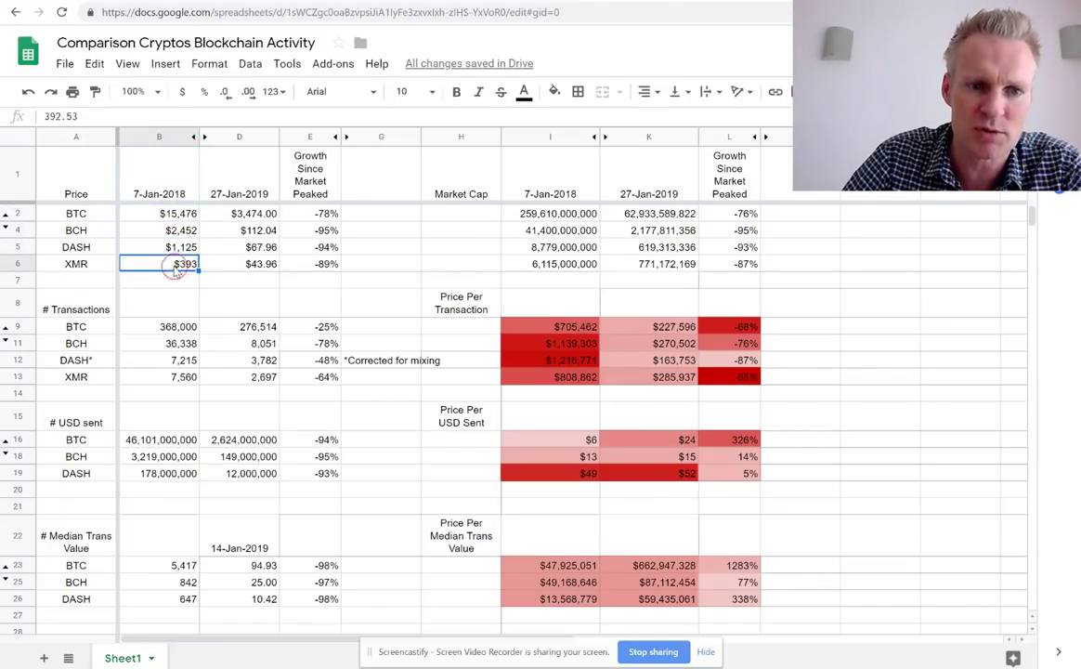
click(91, 214)
click(138, 229)
click(93, 230)
click(157, 228)
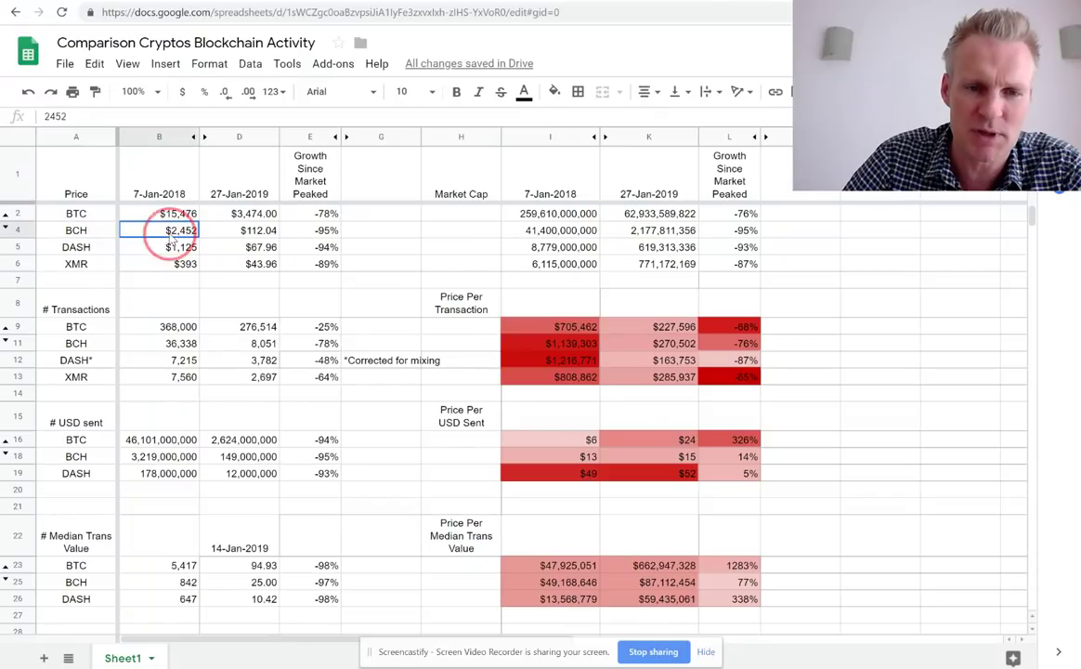
click(133, 247)
click(144, 269)
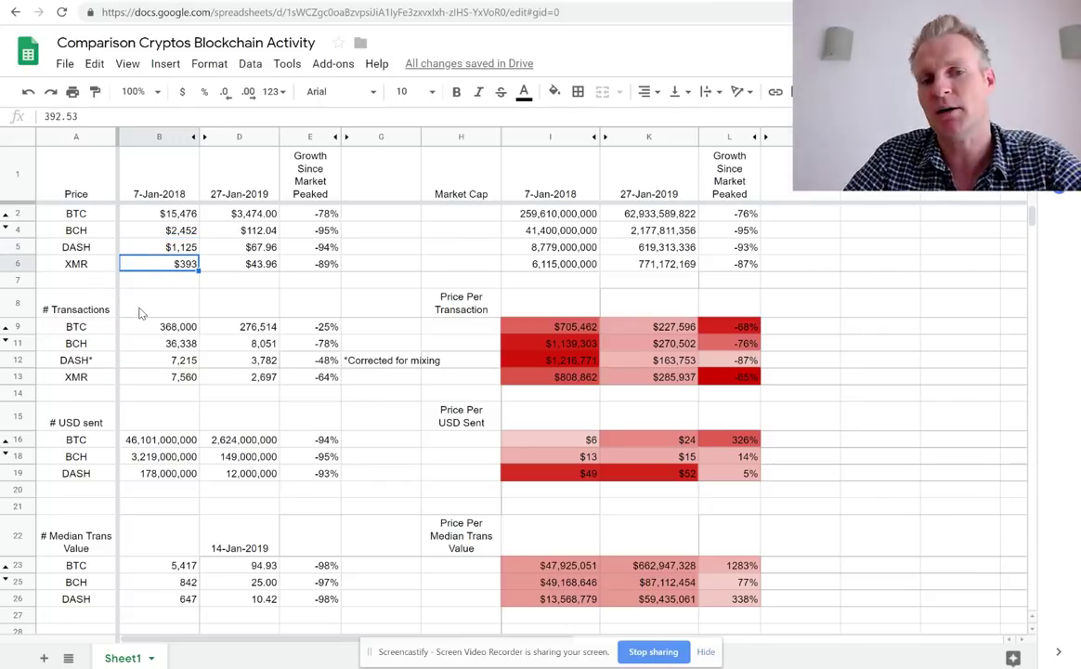
click(167, 230)
click(173, 246)
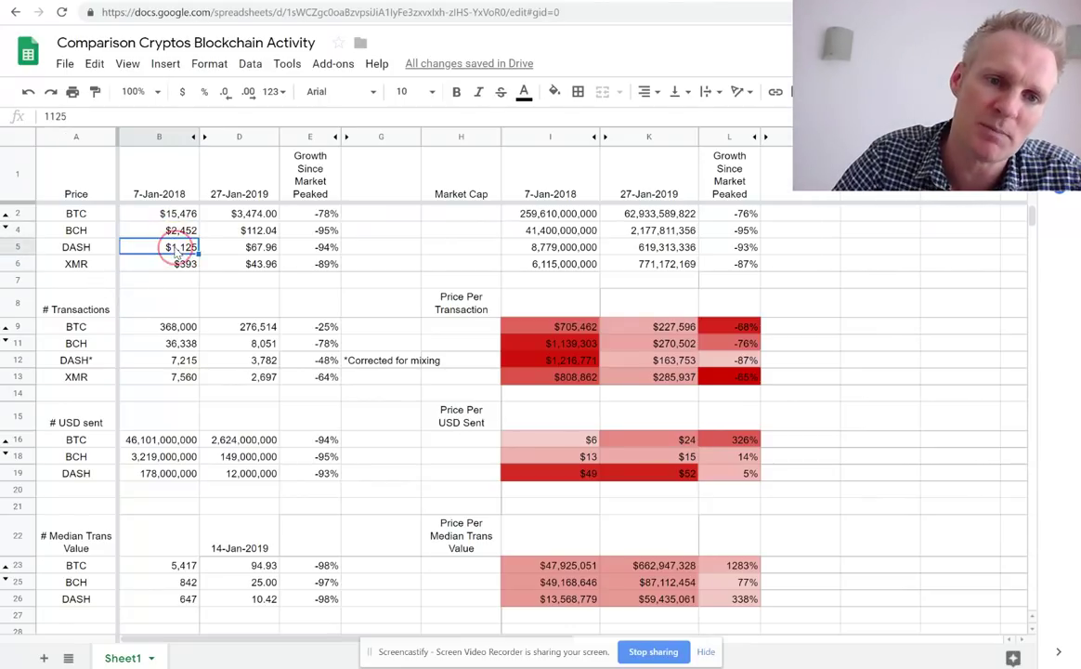
click(157, 265)
click(158, 167)
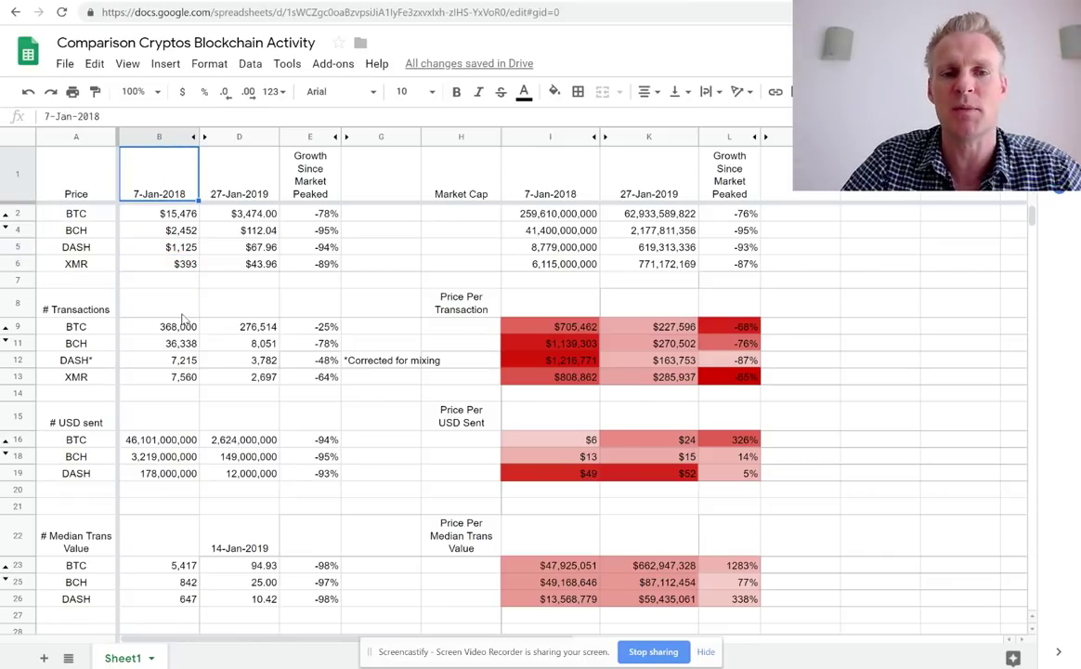
click(172, 214)
click(179, 249)
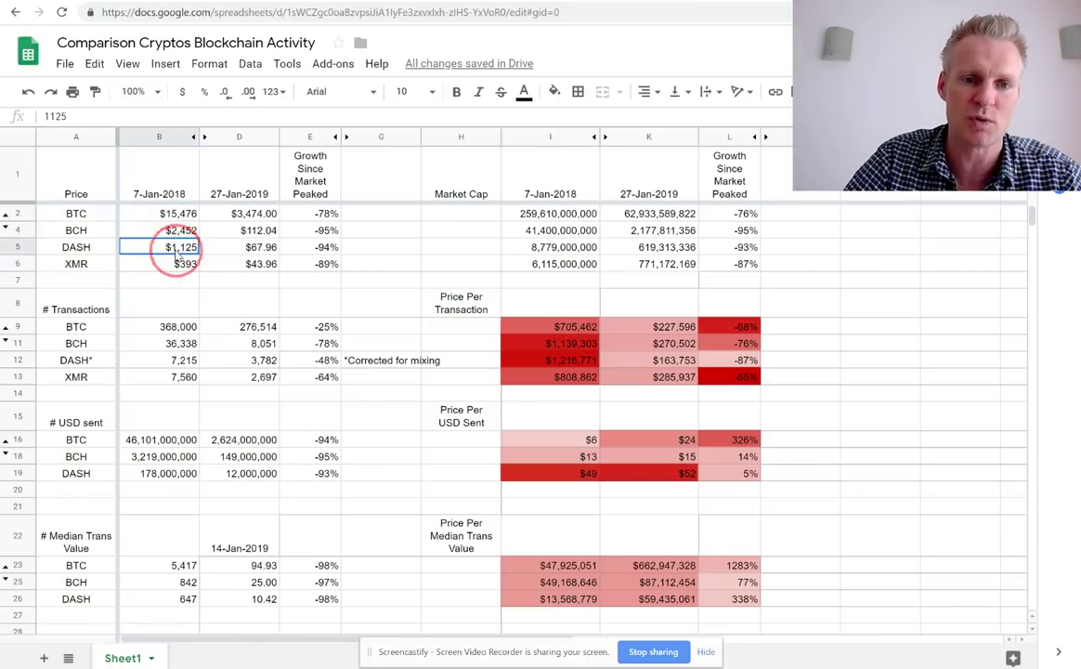
click(179, 264)
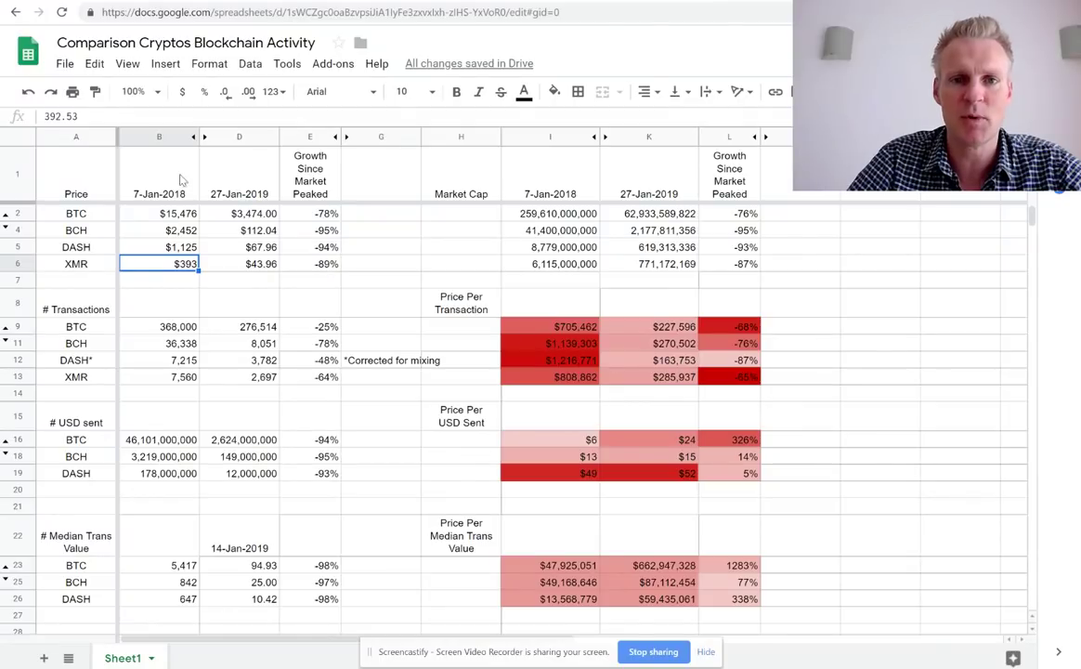
Examine the January 2018 peak in CoinMarketCap's total market capitalization chart and return to the spreadsheet
key(ctrl+Tab)
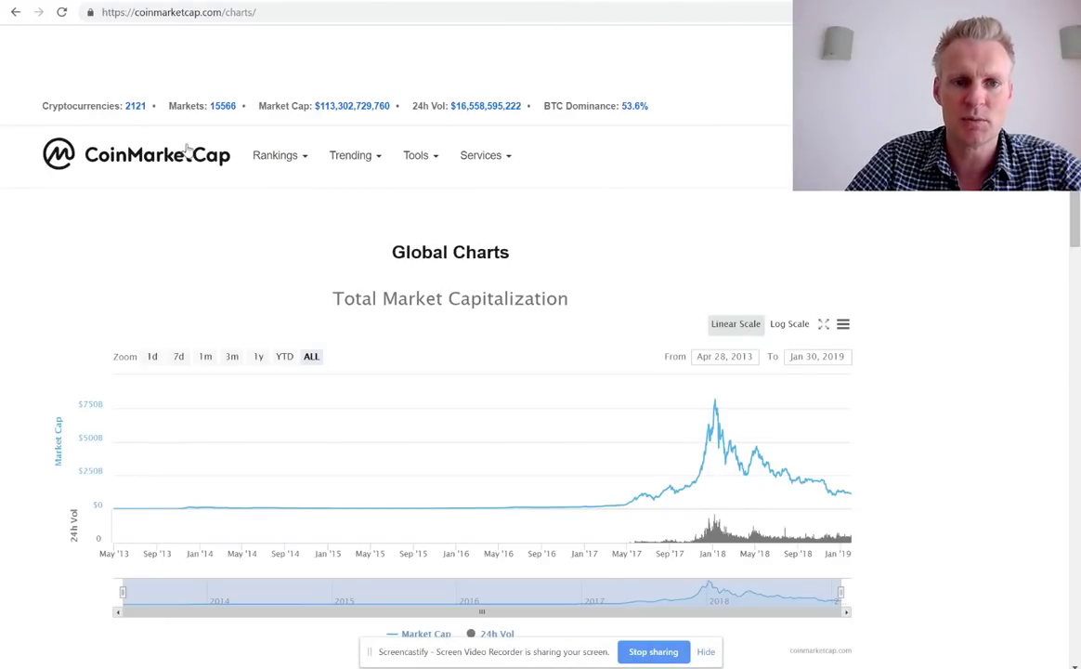
mouse_move(729, 406)
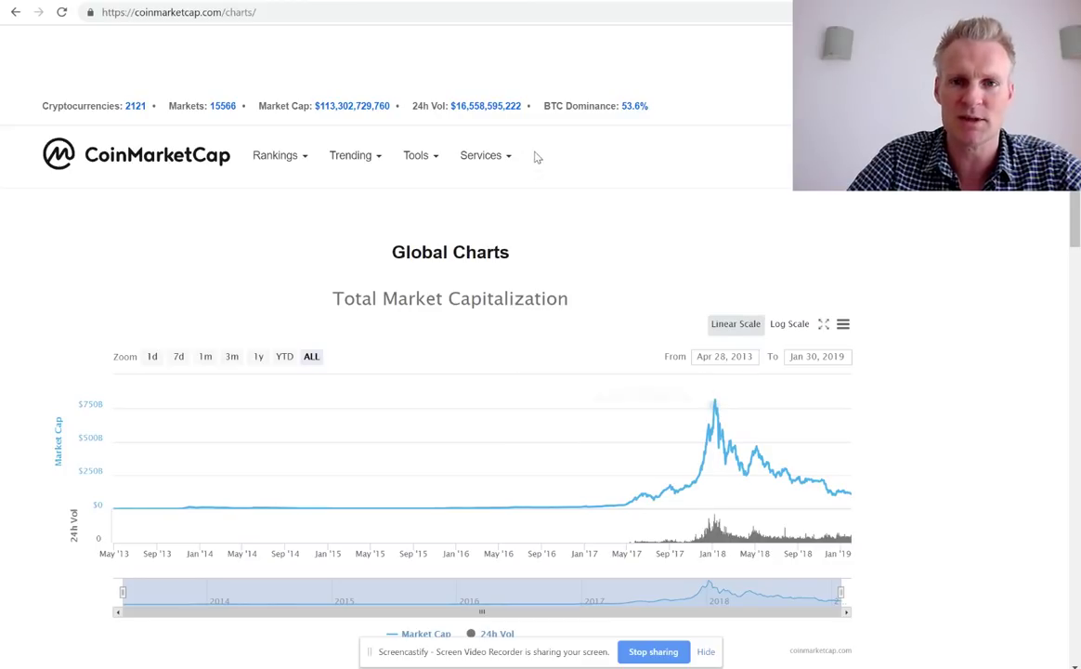
click(520, 2)
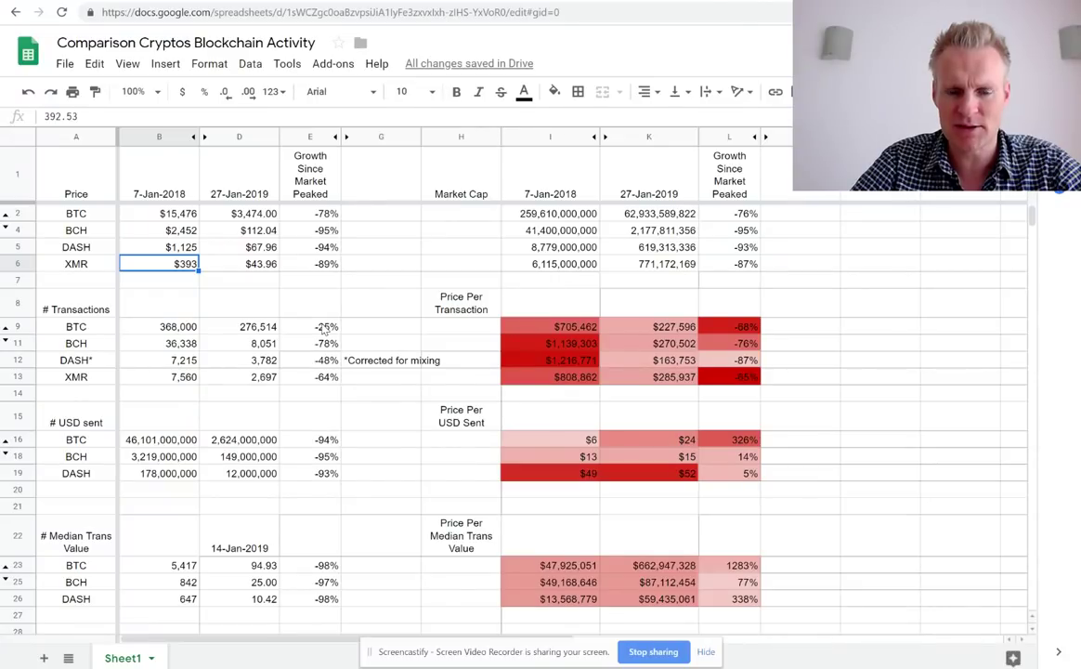
Compare the mixing-corrected DASH transaction formulas between the 7-Jan-2018 and 27-Jan-2019 columns
click(225, 359)
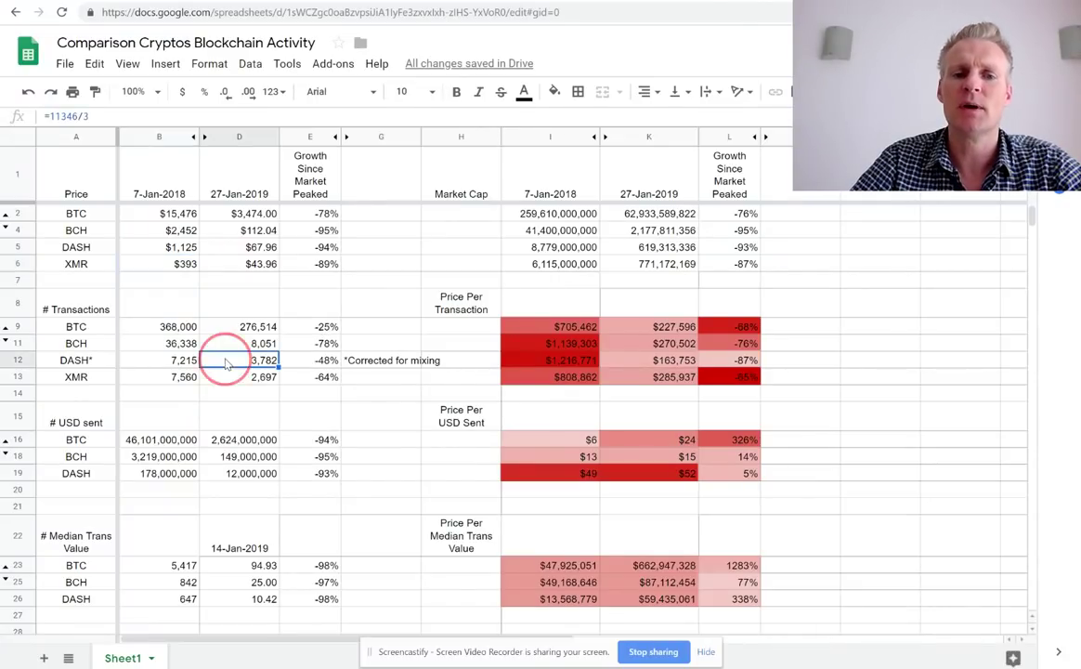
click(174, 359)
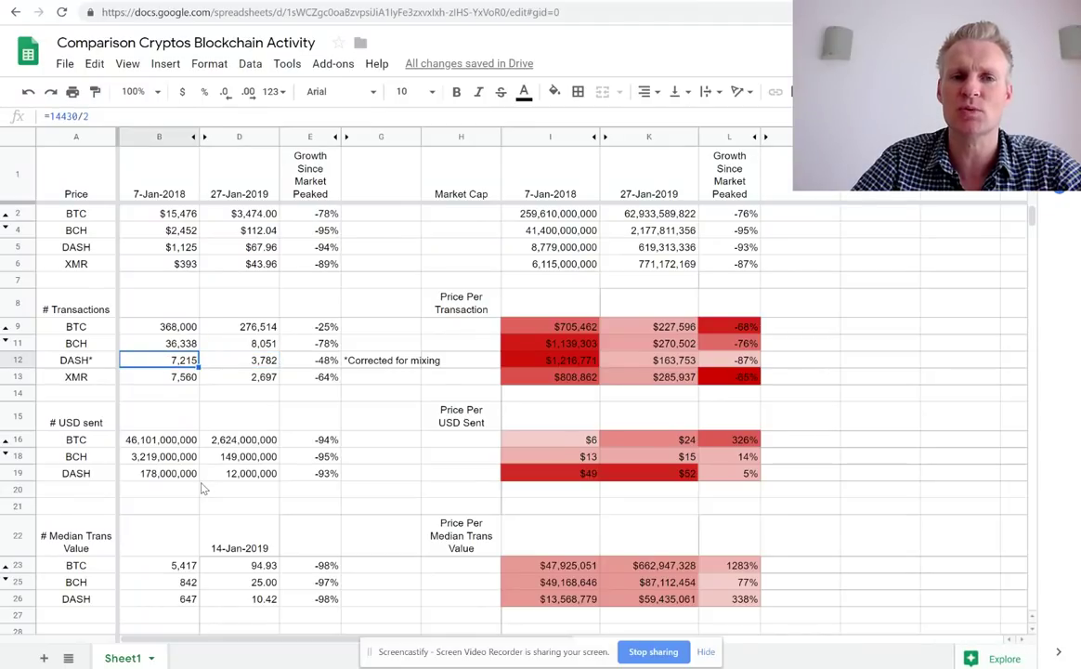
click(155, 197)
click(161, 360)
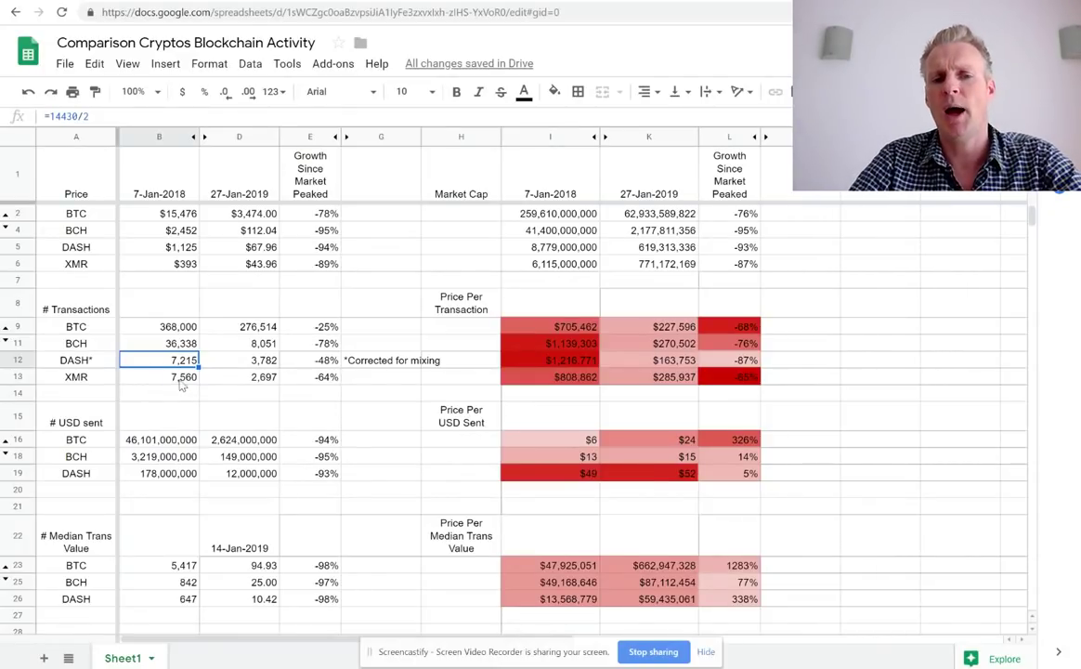
click(232, 359)
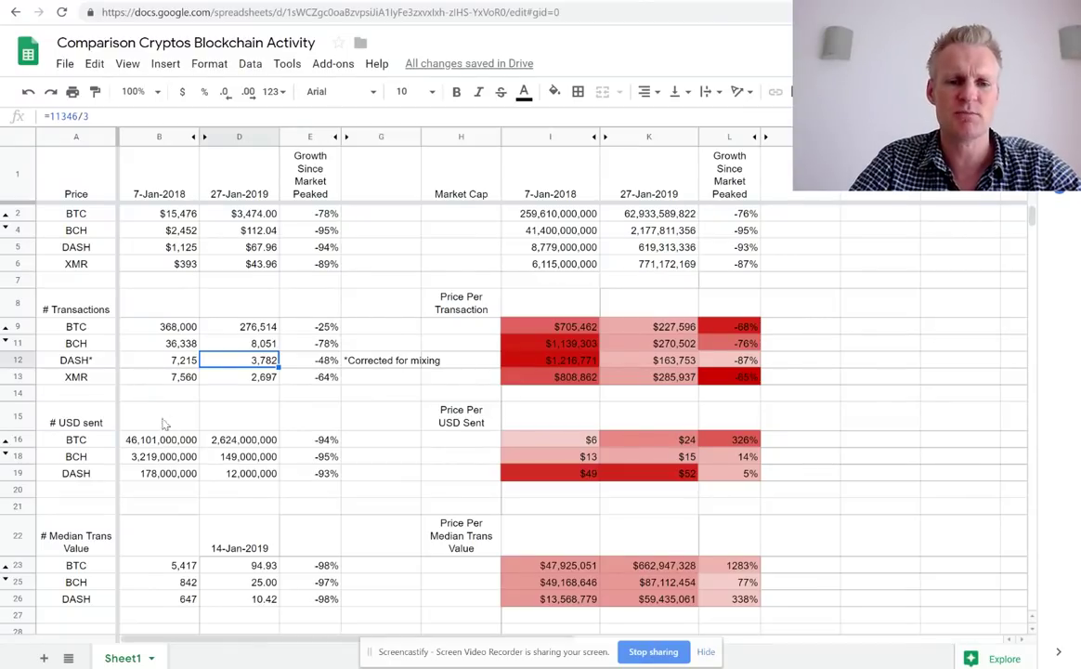
click(176, 361)
click(217, 362)
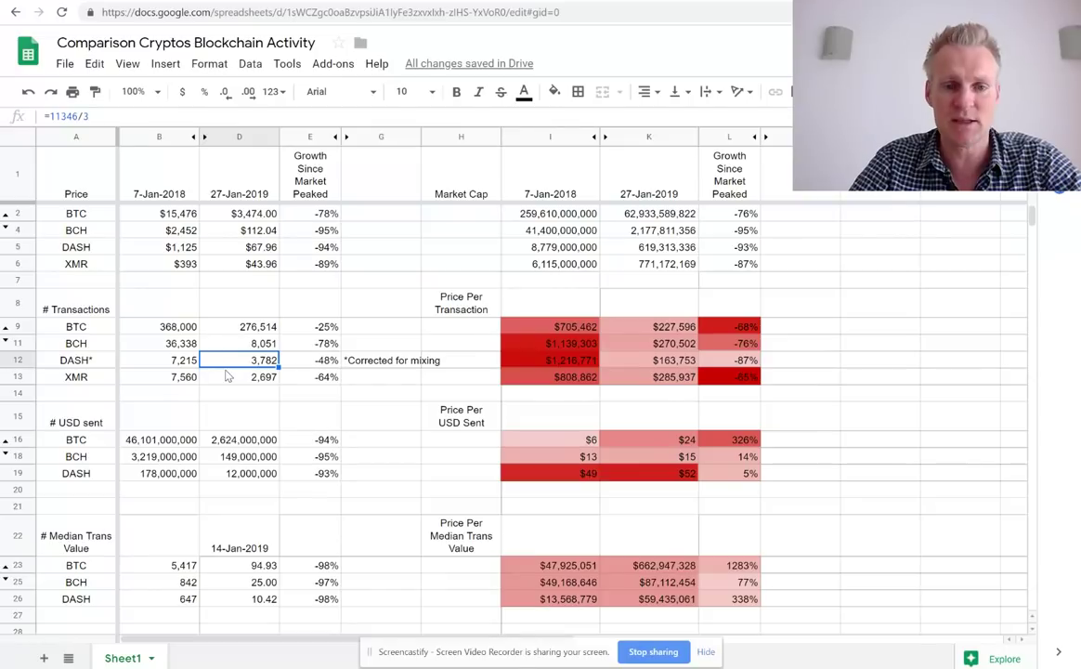
click(181, 361)
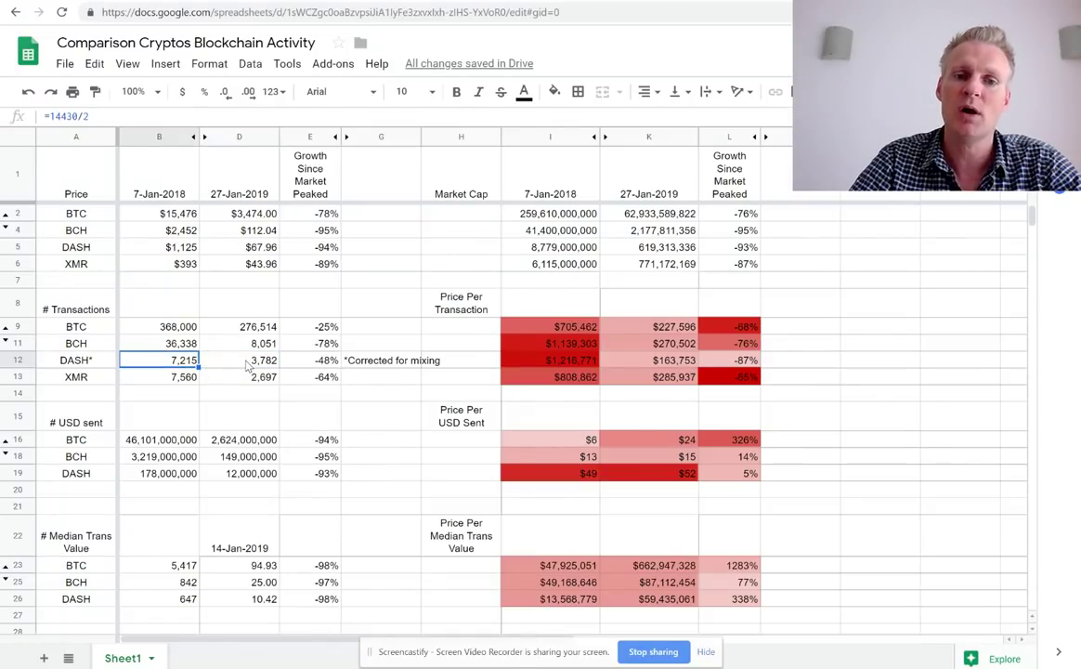
click(228, 361)
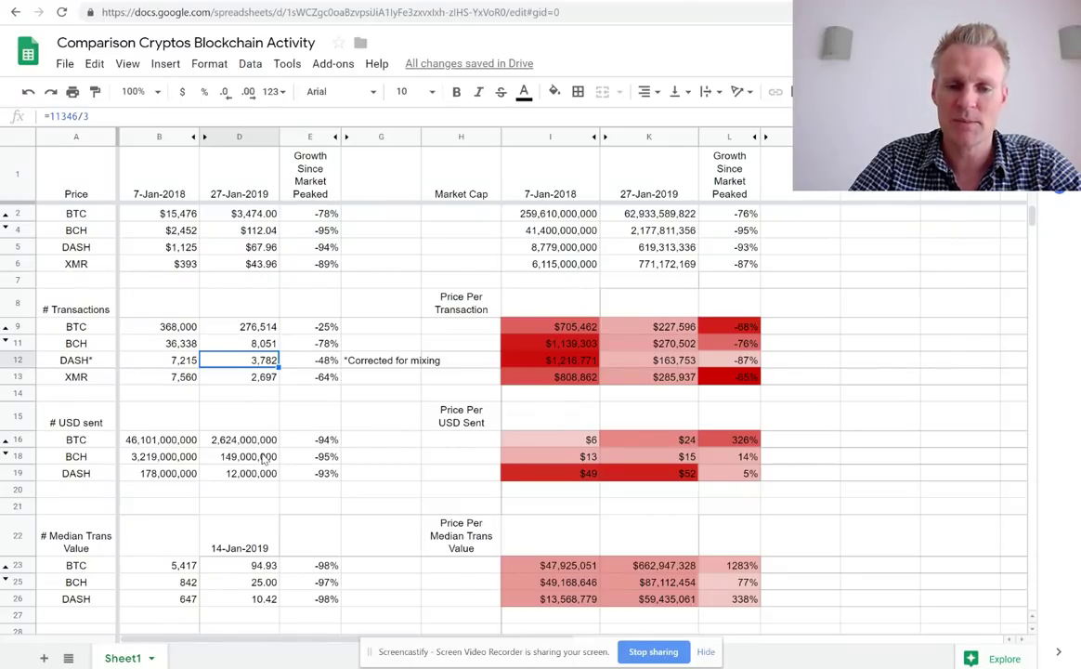
click(174, 358)
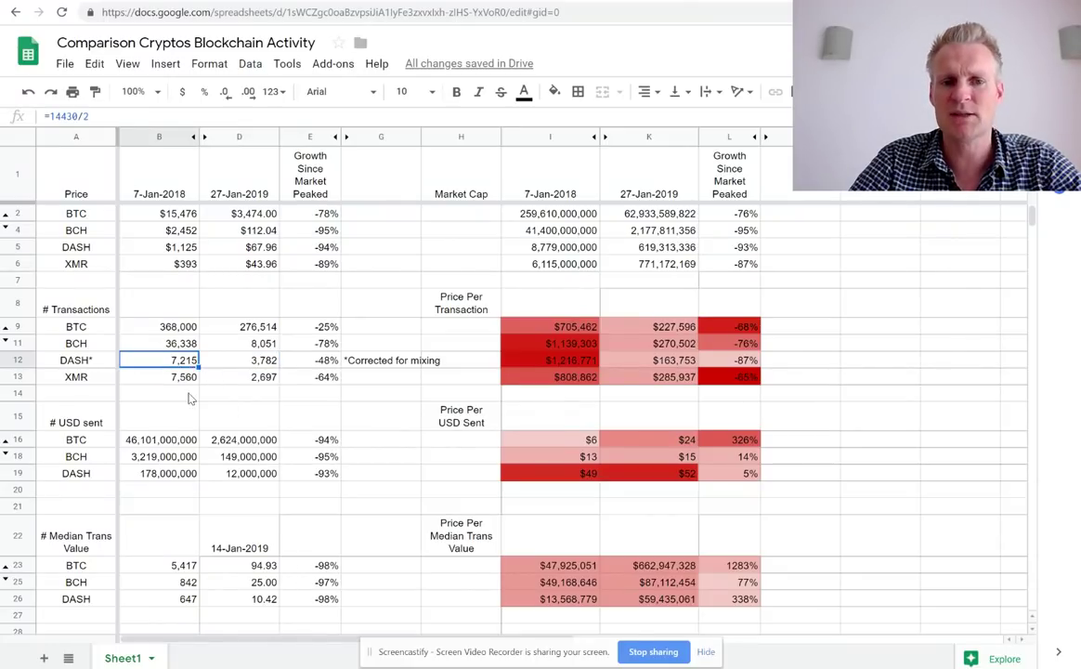
Examine the 7-Jan-2018 DASH price, then compare the DASH transaction formulas for both dates with their growth since the market peaked
click(171, 246)
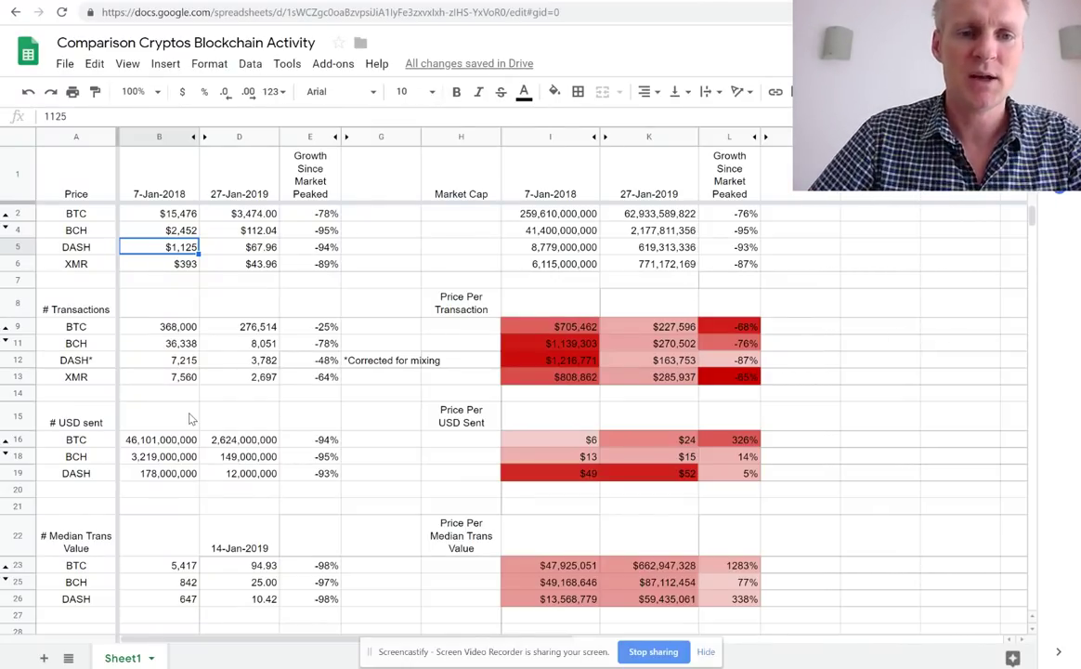
click(169, 362)
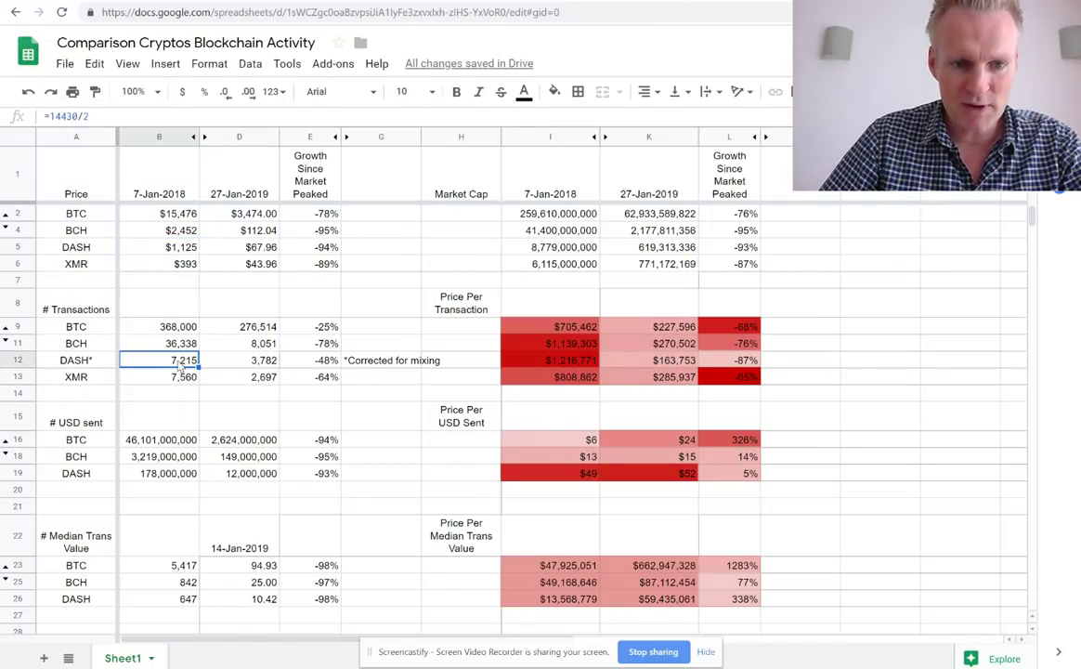
click(222, 366)
click(310, 360)
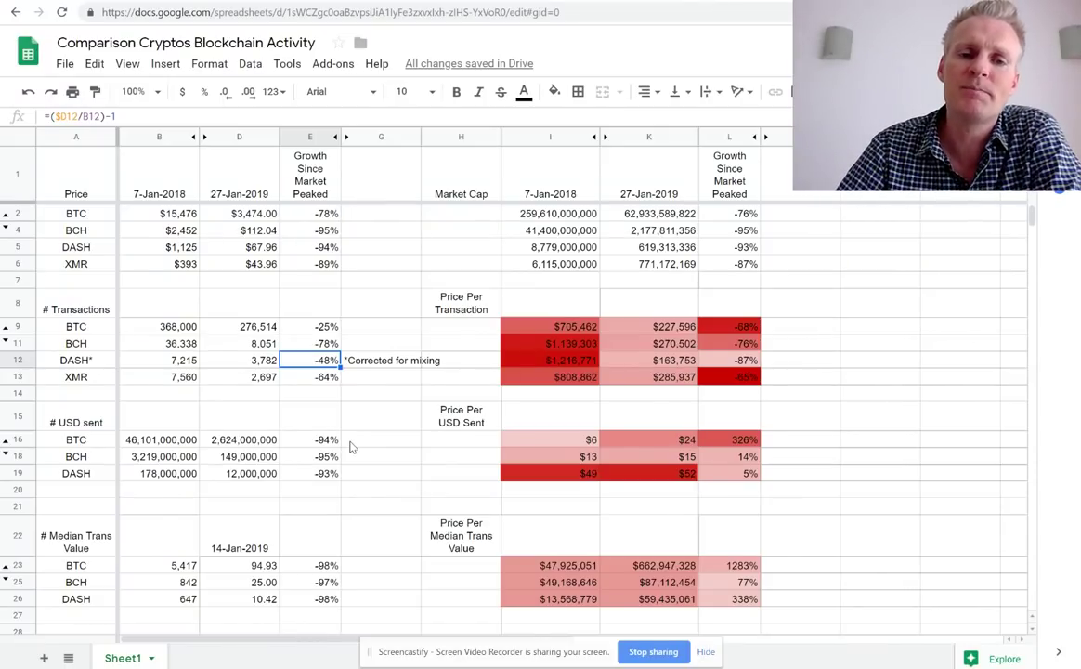
click(181, 364)
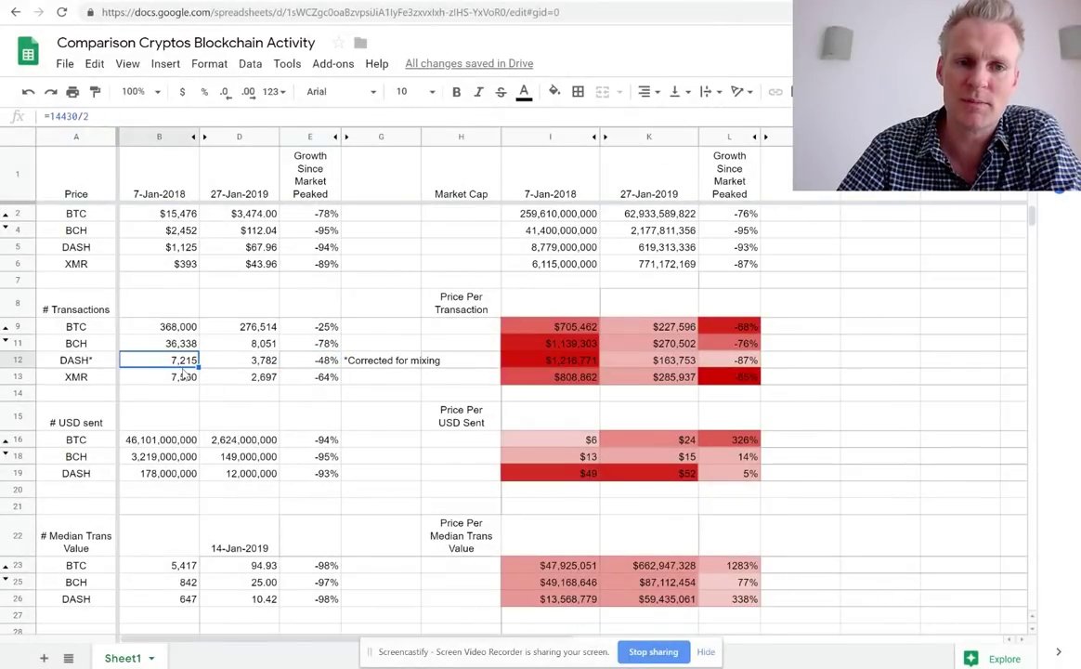
click(292, 363)
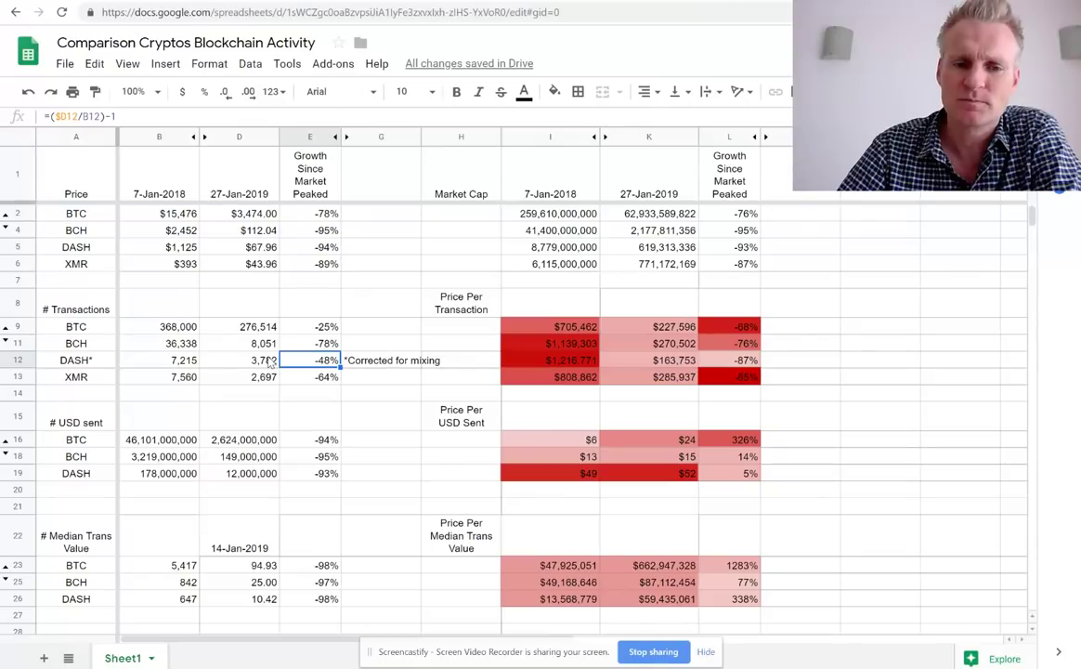
click(260, 361)
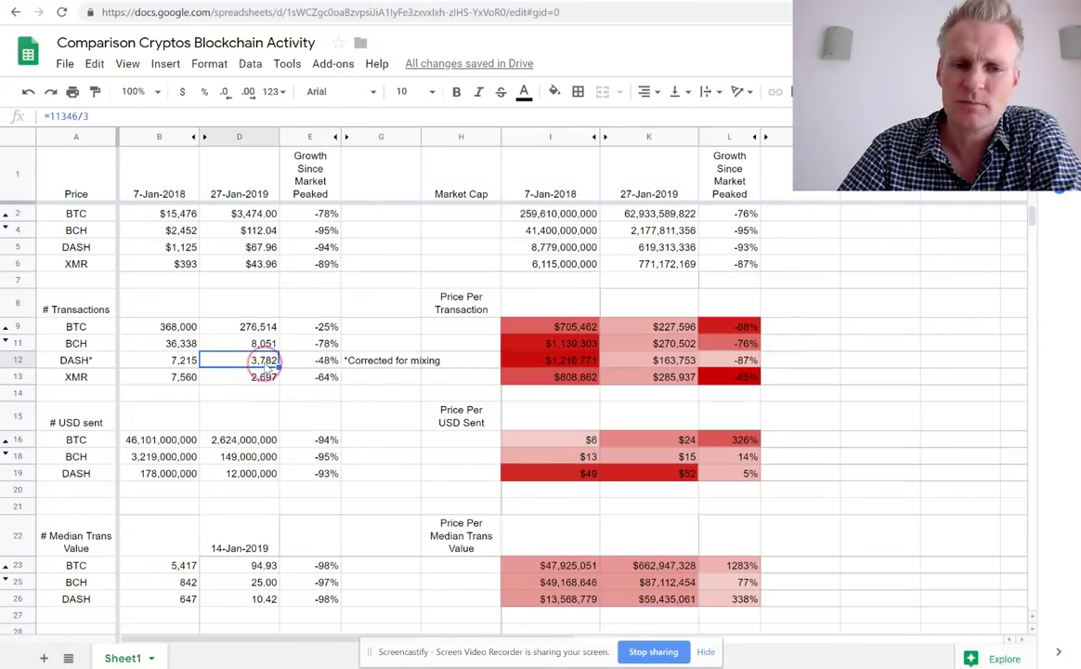
click(179, 360)
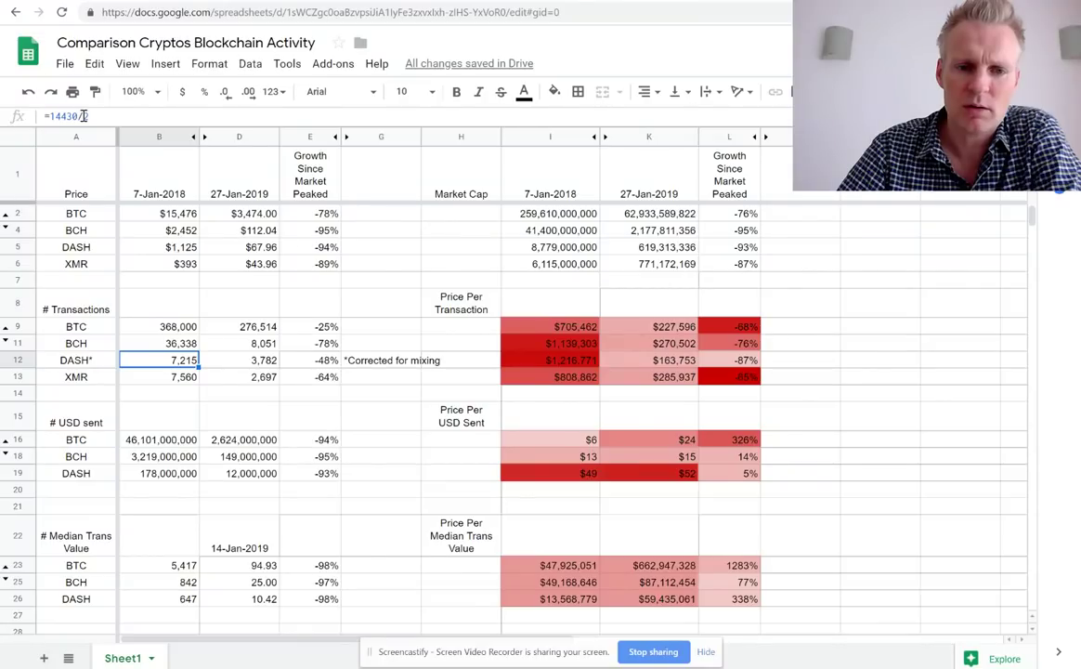
click(309, 361)
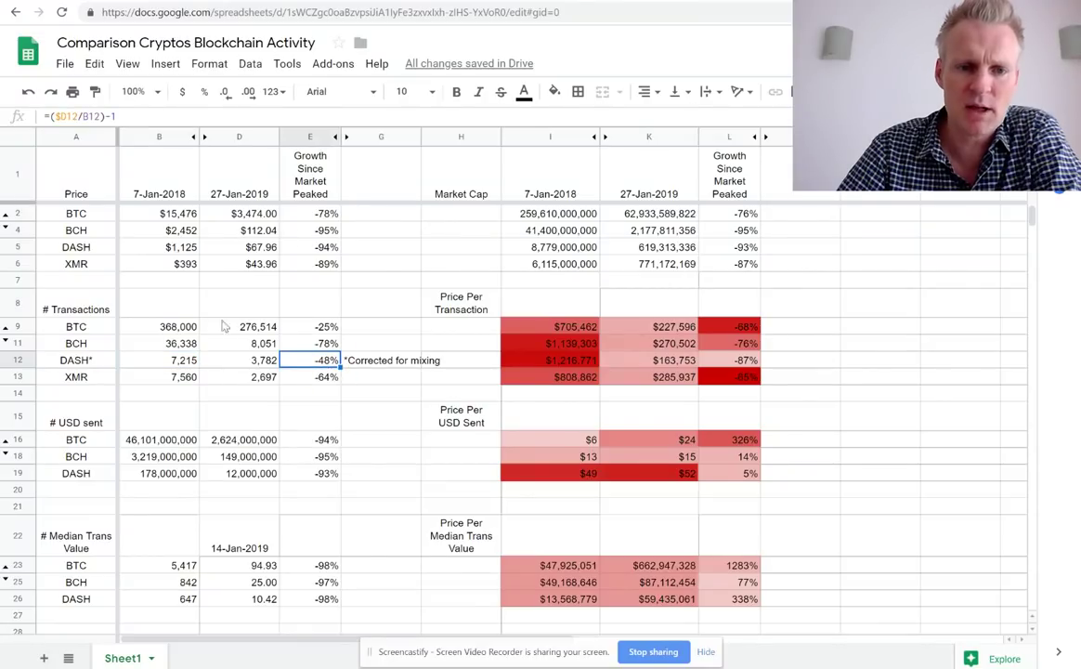
Change the mixing divisor in the 7-Jan-2018 DASH transactions formula to 3, making it =14430/3
click(168, 336)
double_click(88, 116)
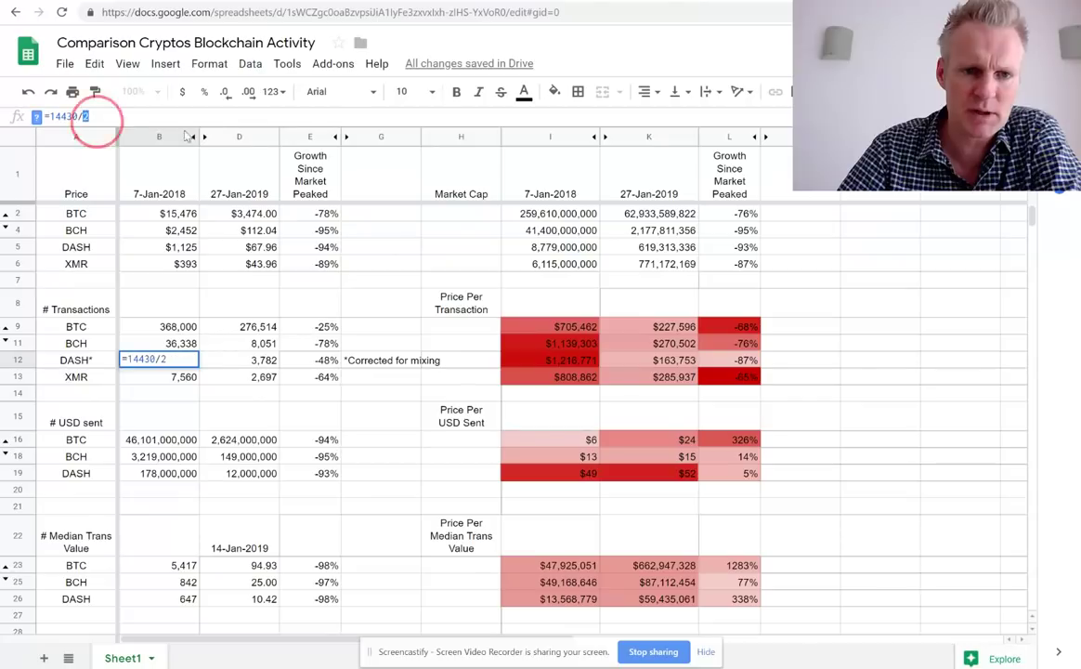
text(3)
key(Return)
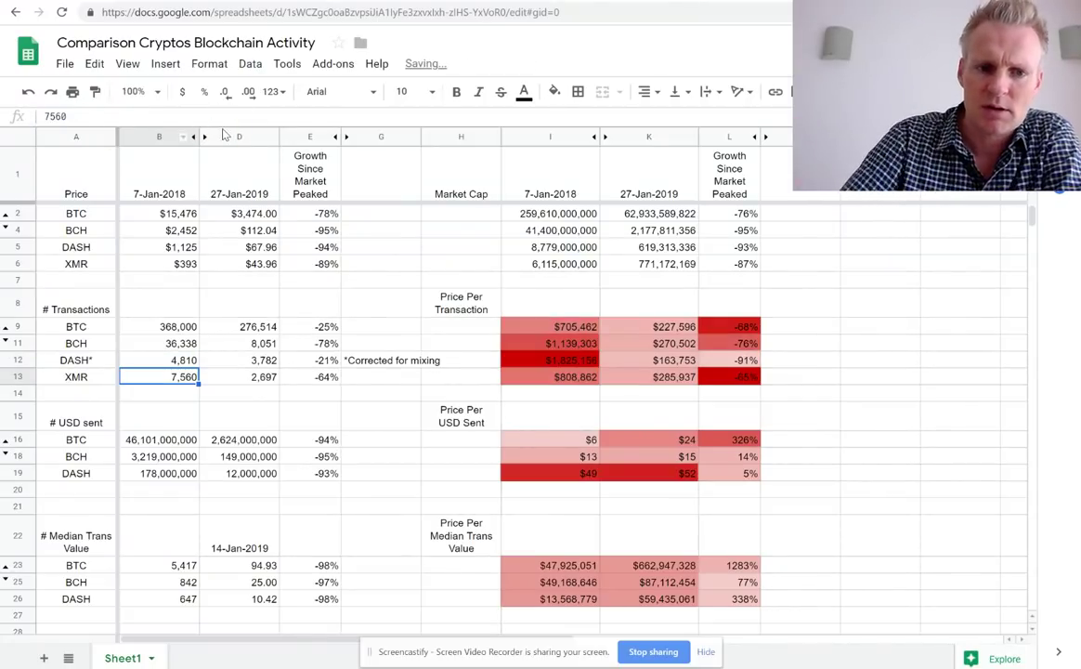
Compare the transaction growth of DASH, BTC and BCH, checking the BTC counts on both dates and the 27-Jan-2019 BCH count
click(306, 360)
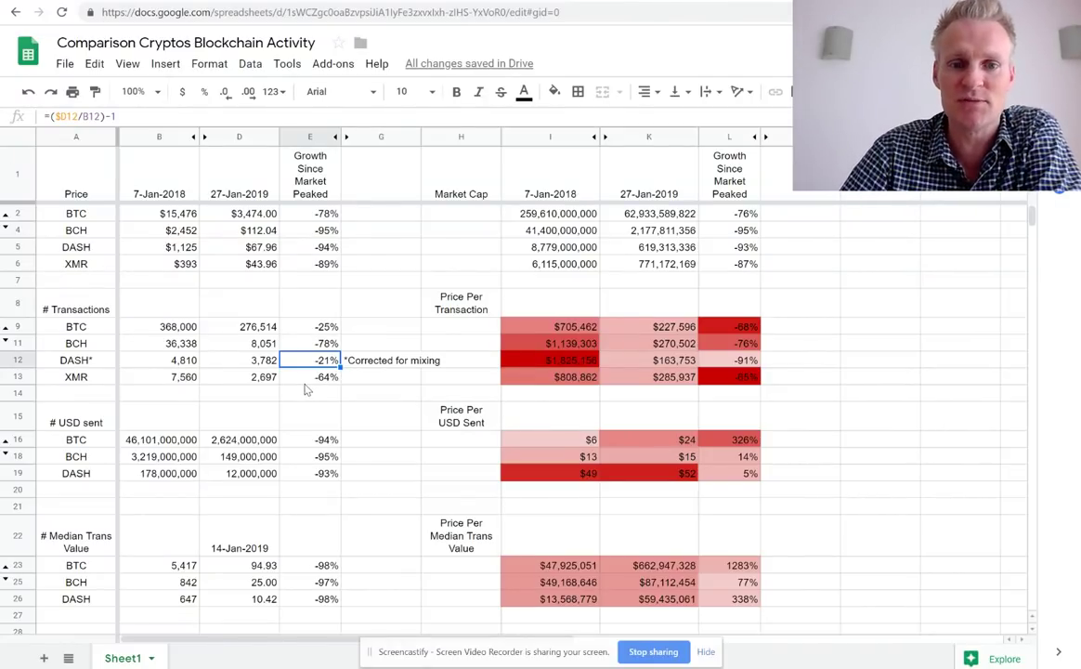
key(Up)
key(Up)
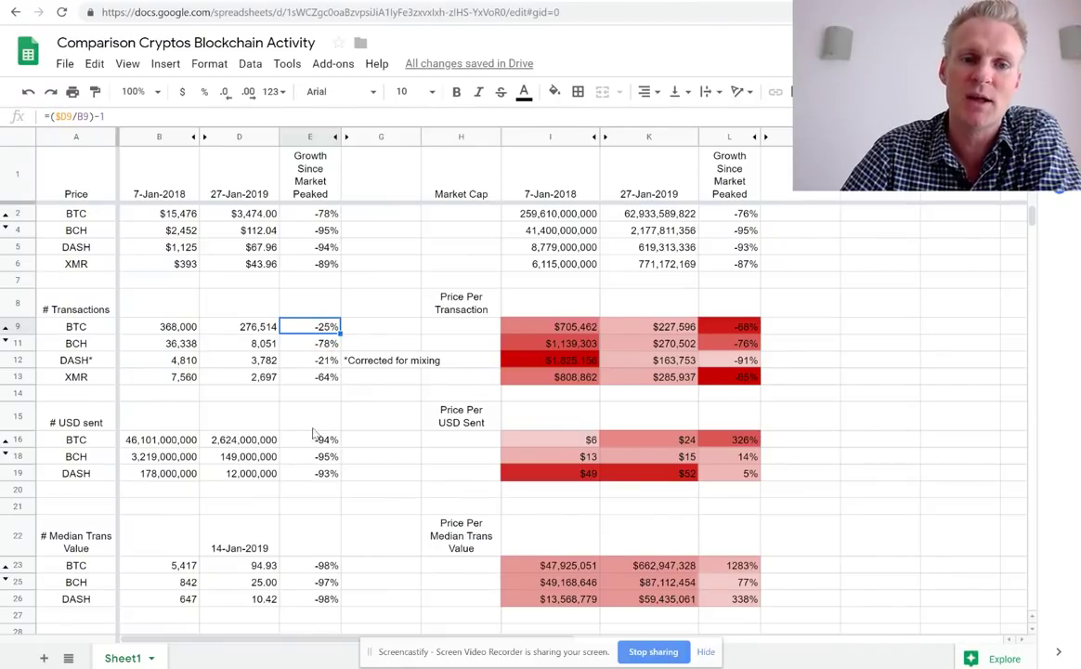
key(Left)
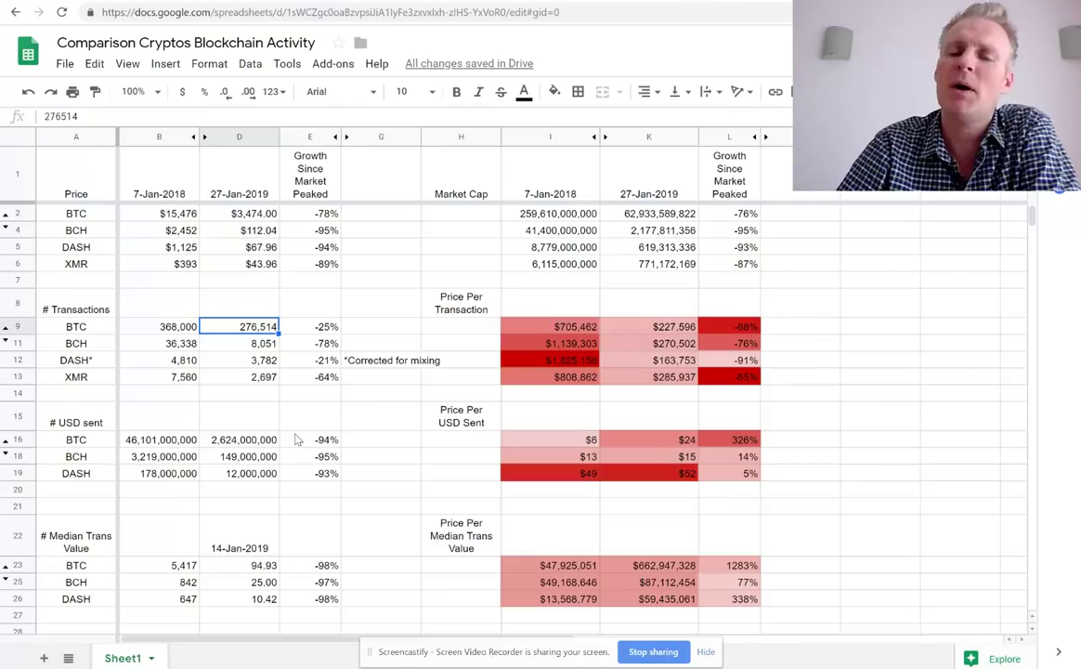
click(177, 326)
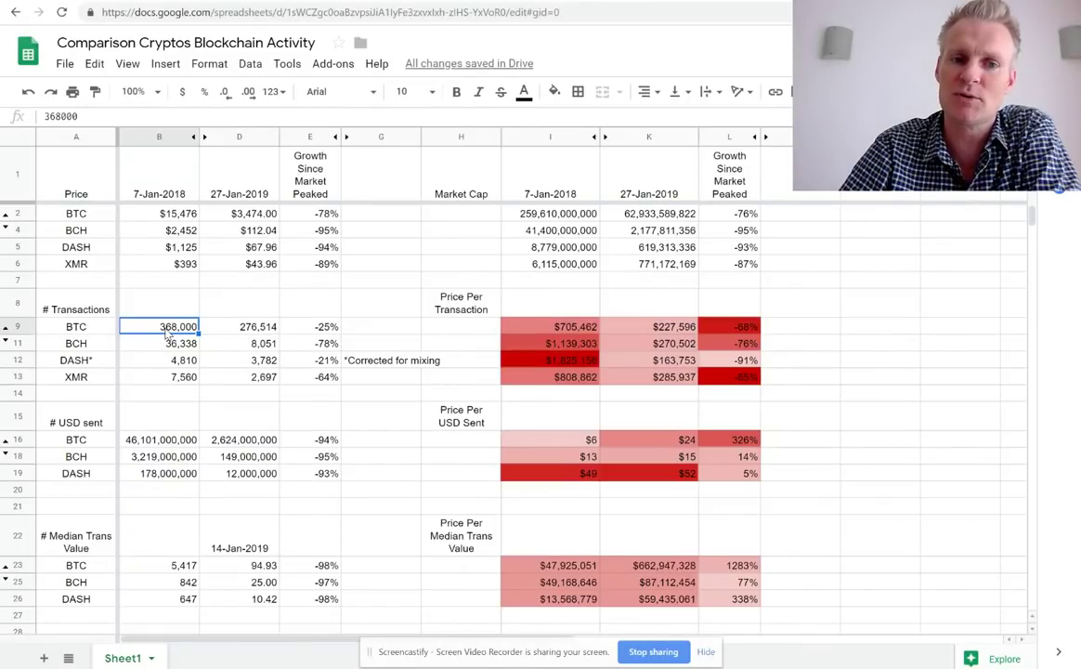
click(216, 325)
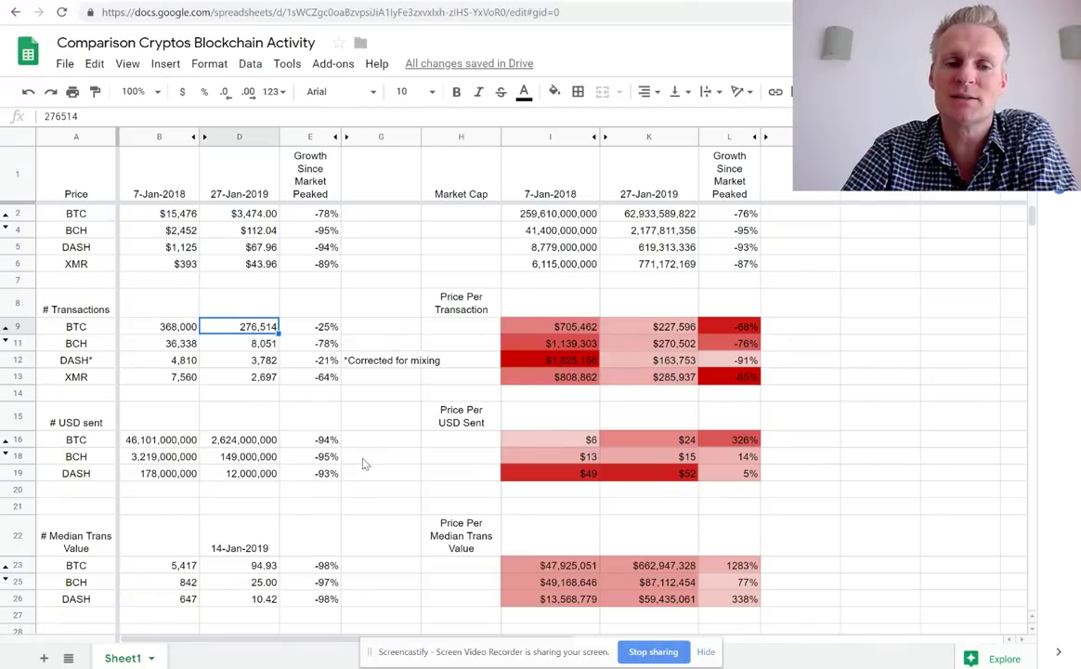
click(239, 342)
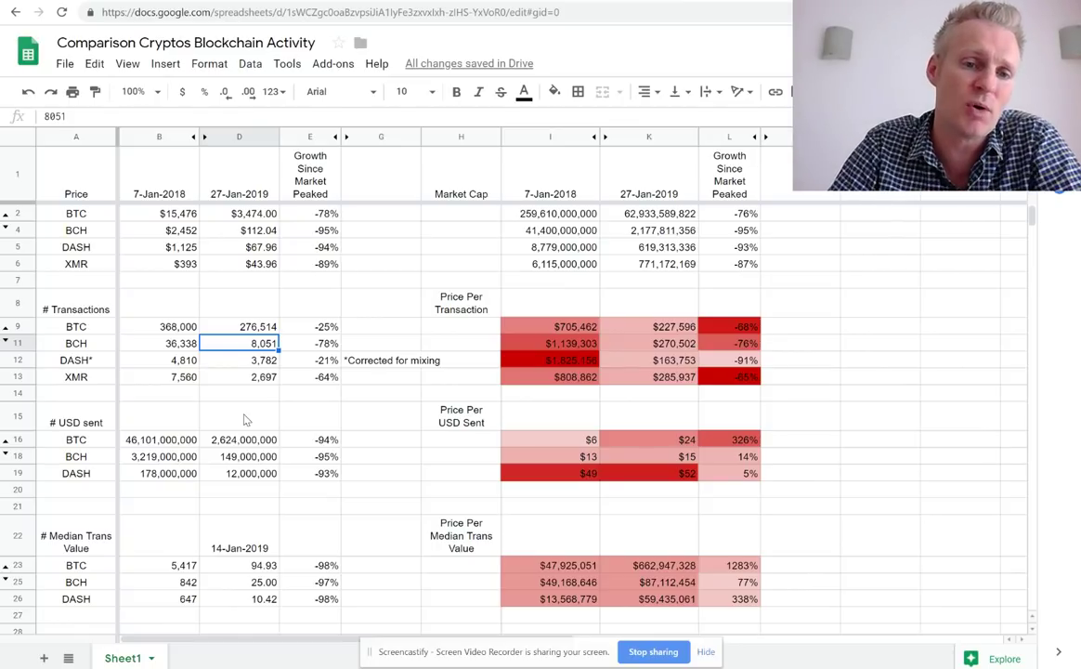
click(292, 344)
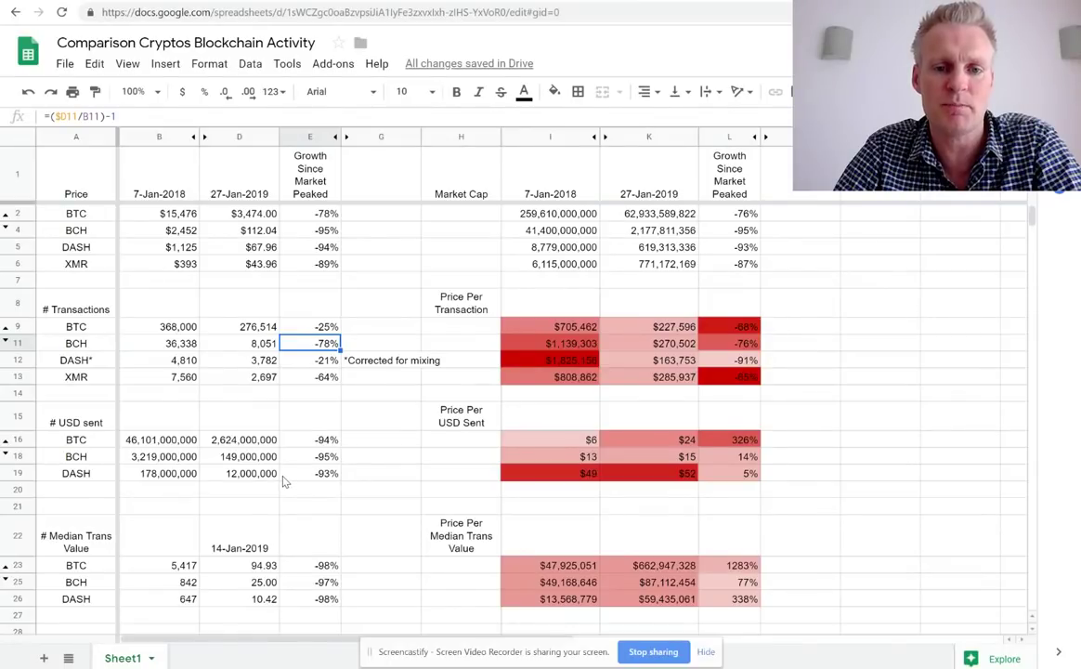
Review the 27-Jan-2019 transaction counts one by one from BTC down to XMR
click(243, 326)
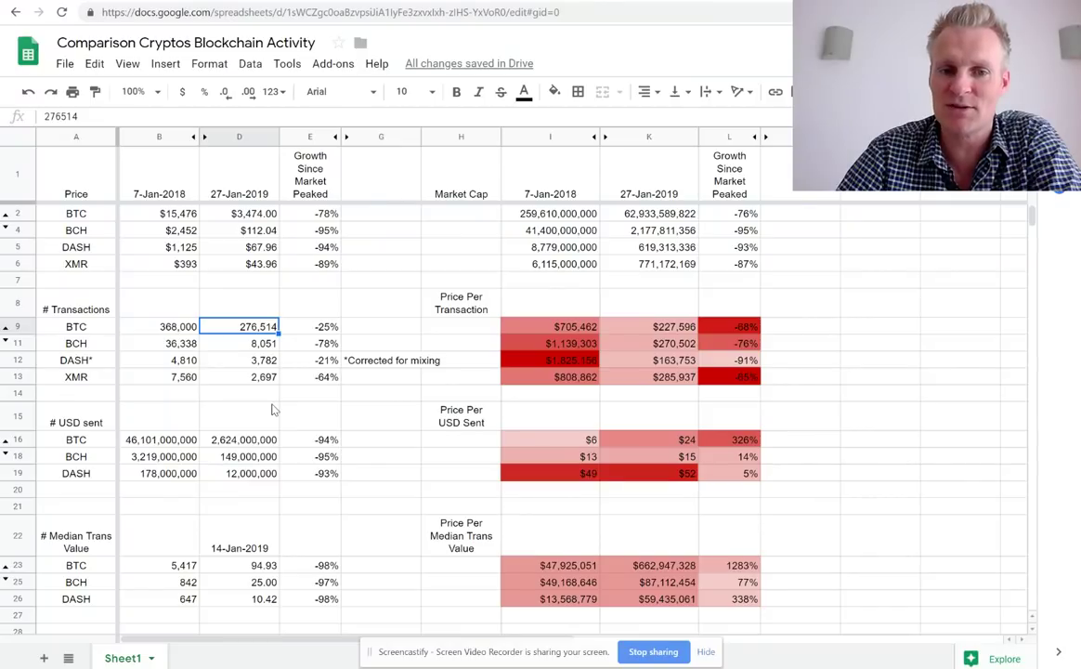
key(Down)
key(Down)
key(Down)
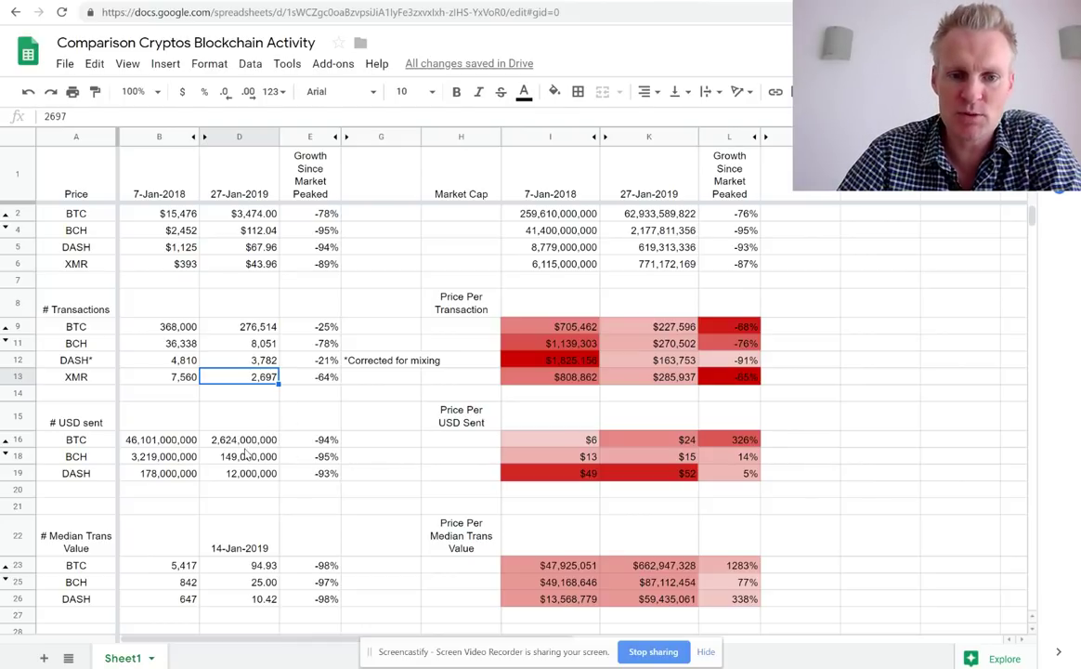
Review the growth in USD sent since the market peaked for BTC, BCH and DASH
drag(314, 440, 330, 474)
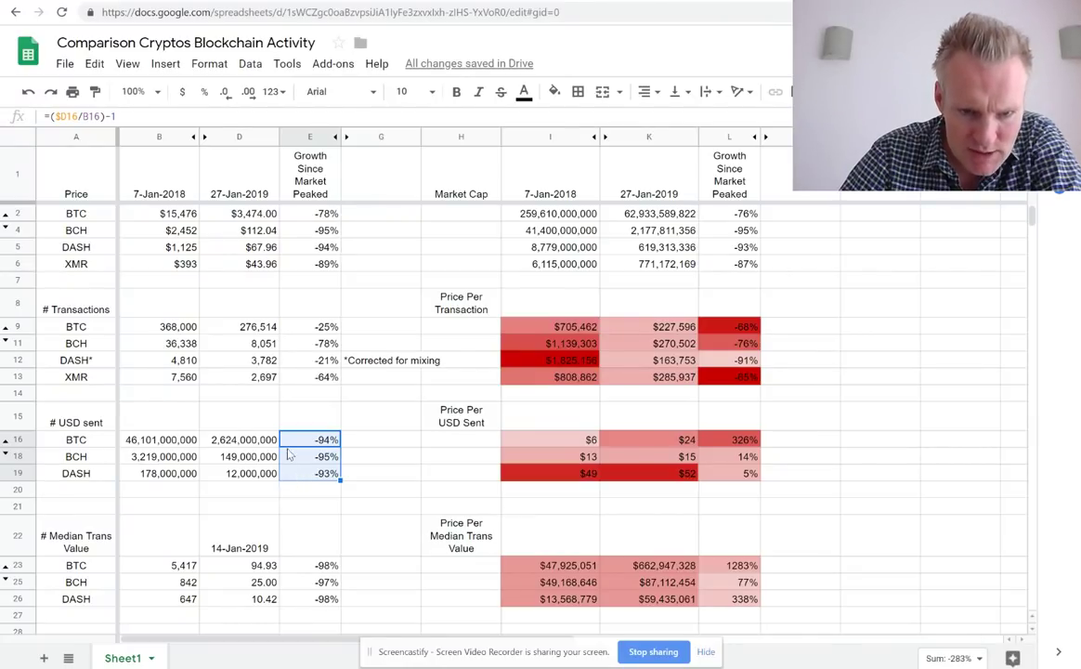
key(Down)
key(Up)
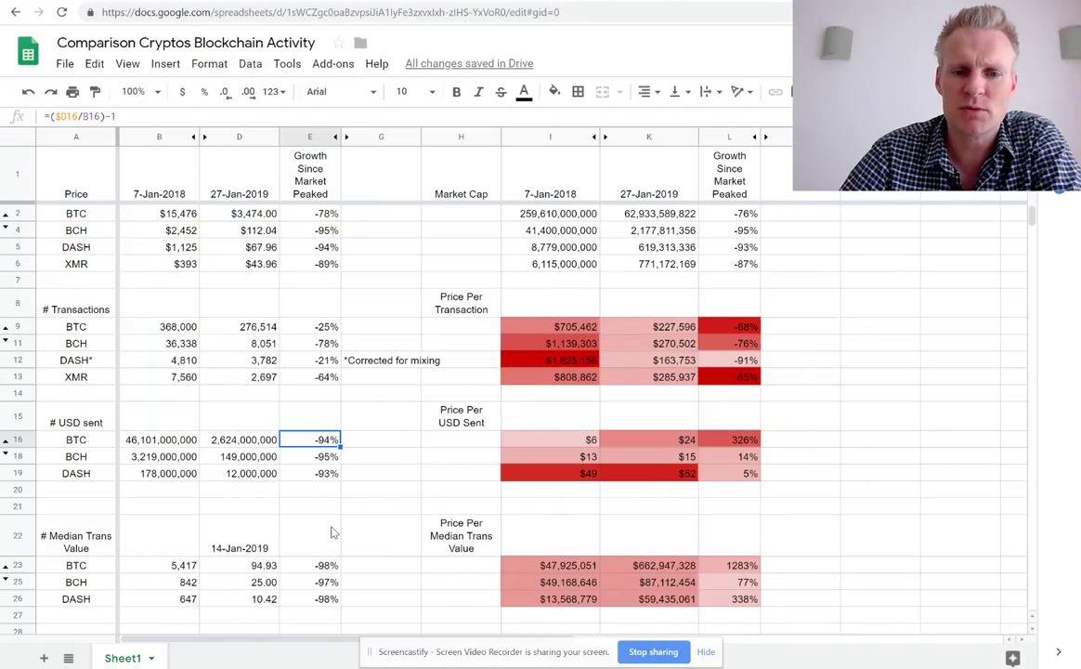
click(311, 472)
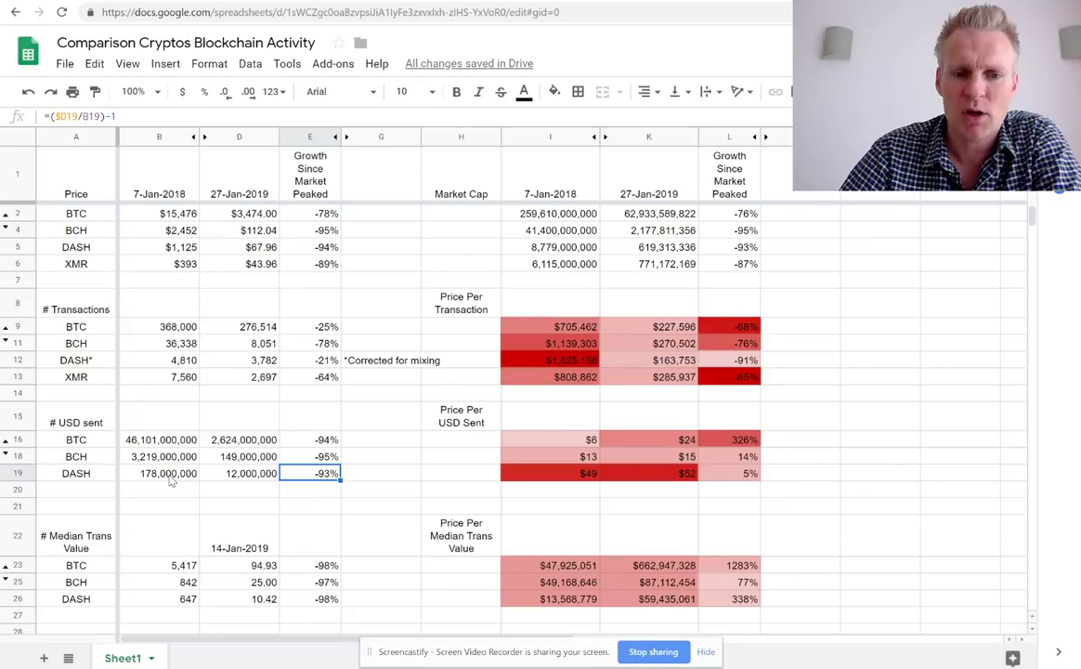
Compare the BCH USD sent amounts for 7-Jan-2018 and 27-Jan-2019 with their growth since the market peaked
click(299, 456)
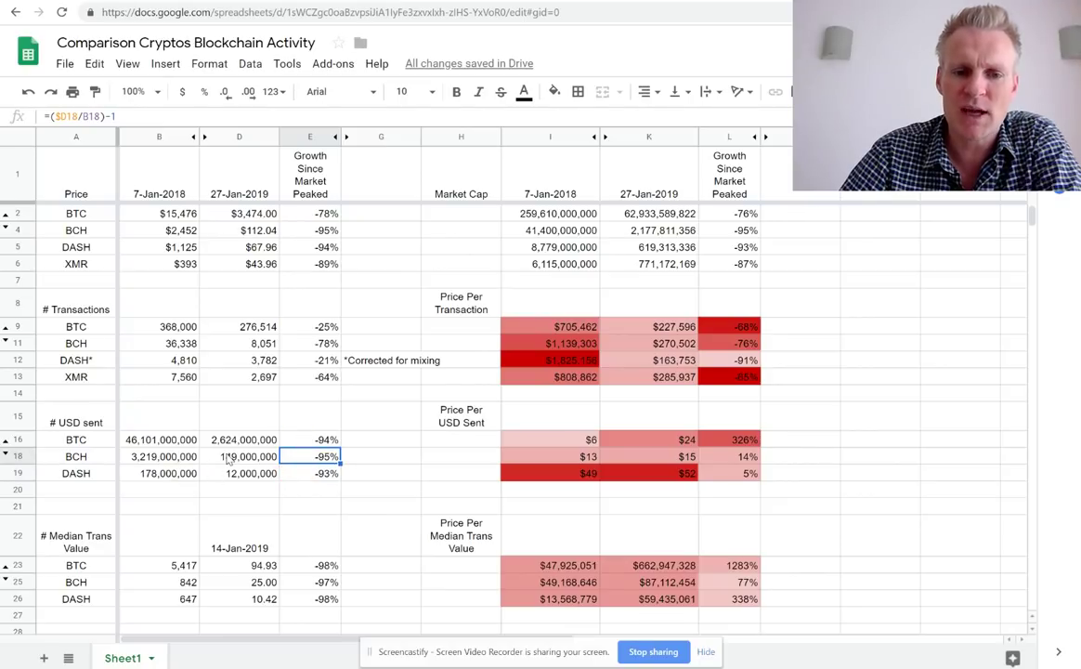
click(227, 460)
click(149, 456)
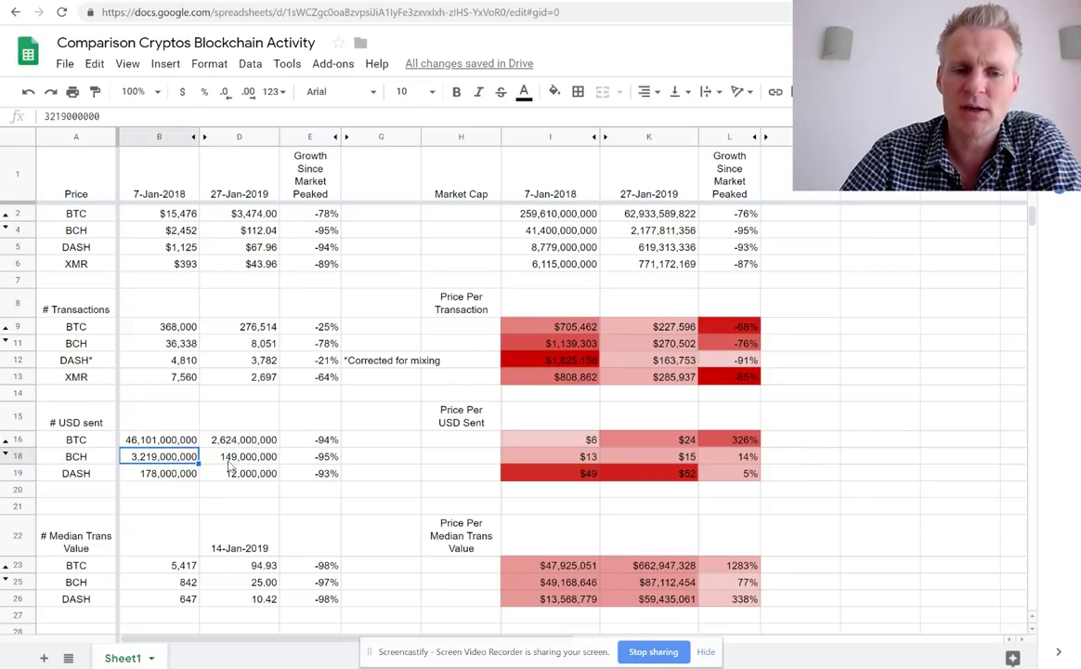
click(229, 461)
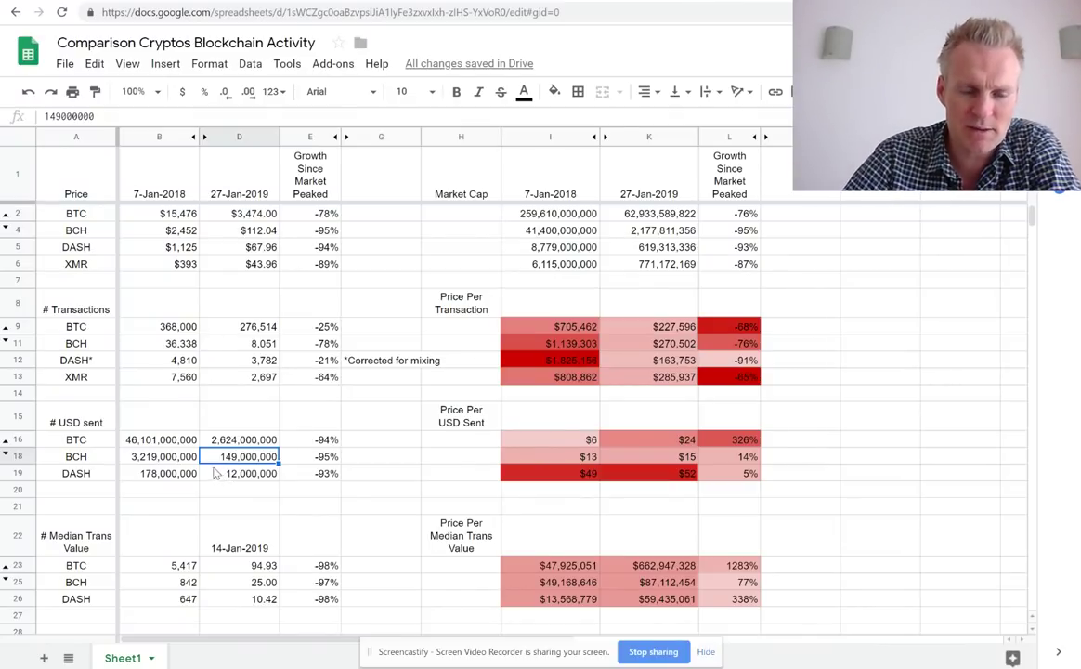
click(328, 459)
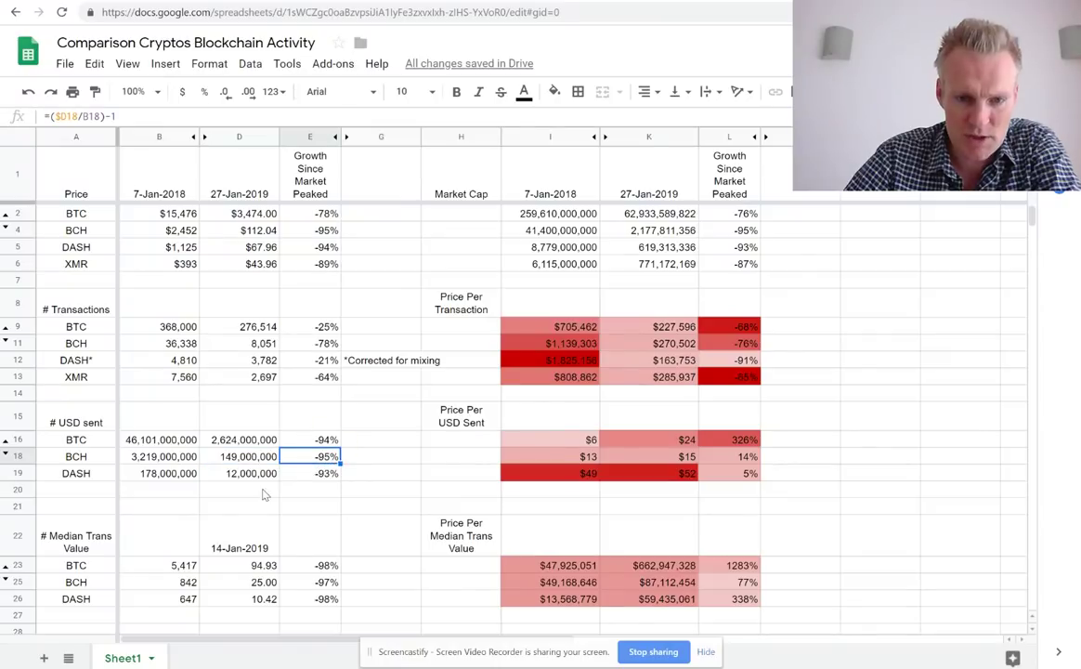
click(149, 456)
click(245, 460)
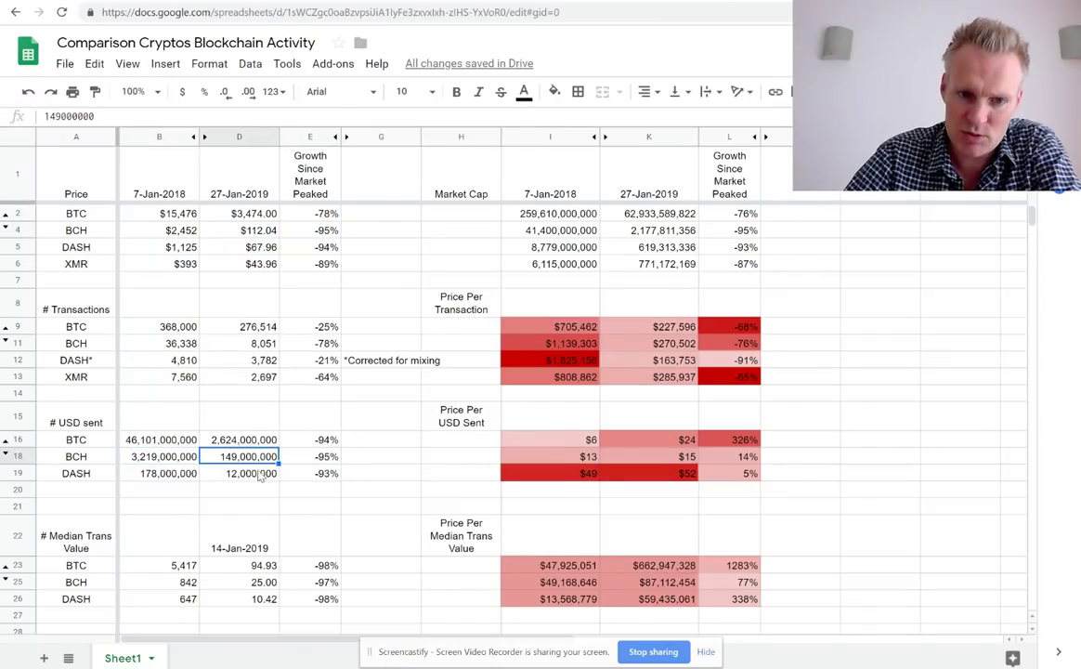
click(311, 459)
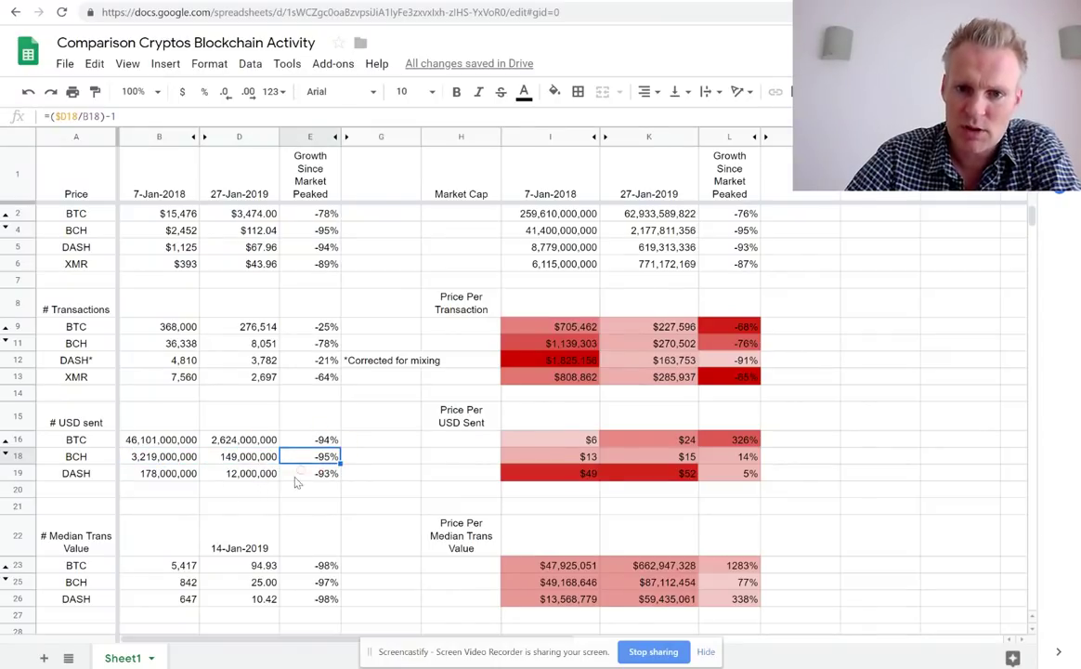
Compare BCH's price growth with its growth in USD sent since the market peaked
click(299, 231)
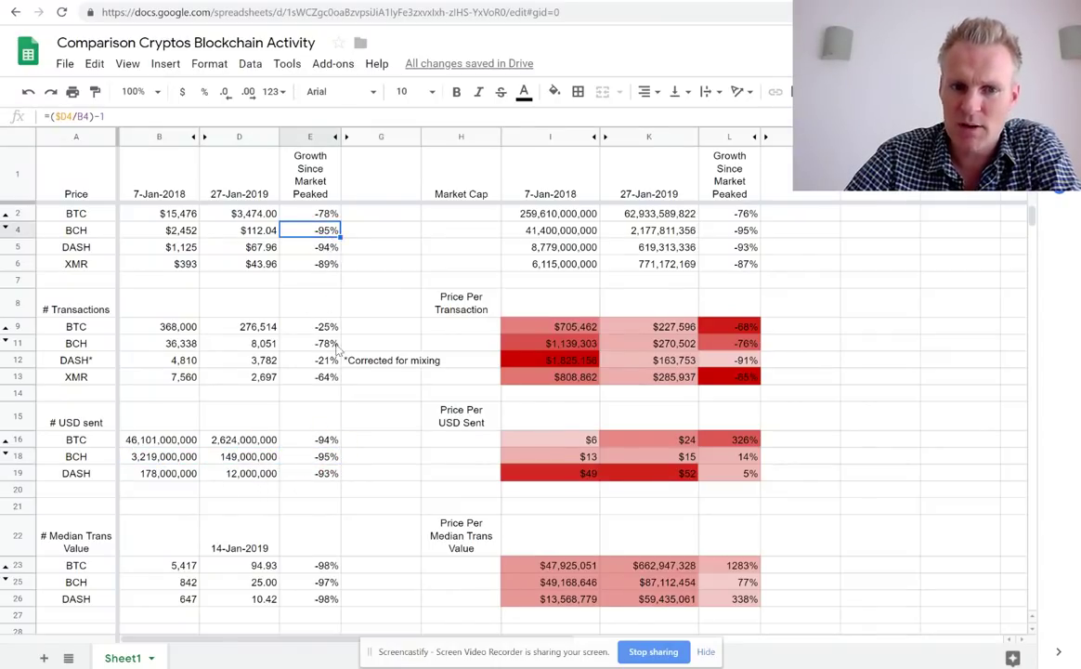
click(311, 457)
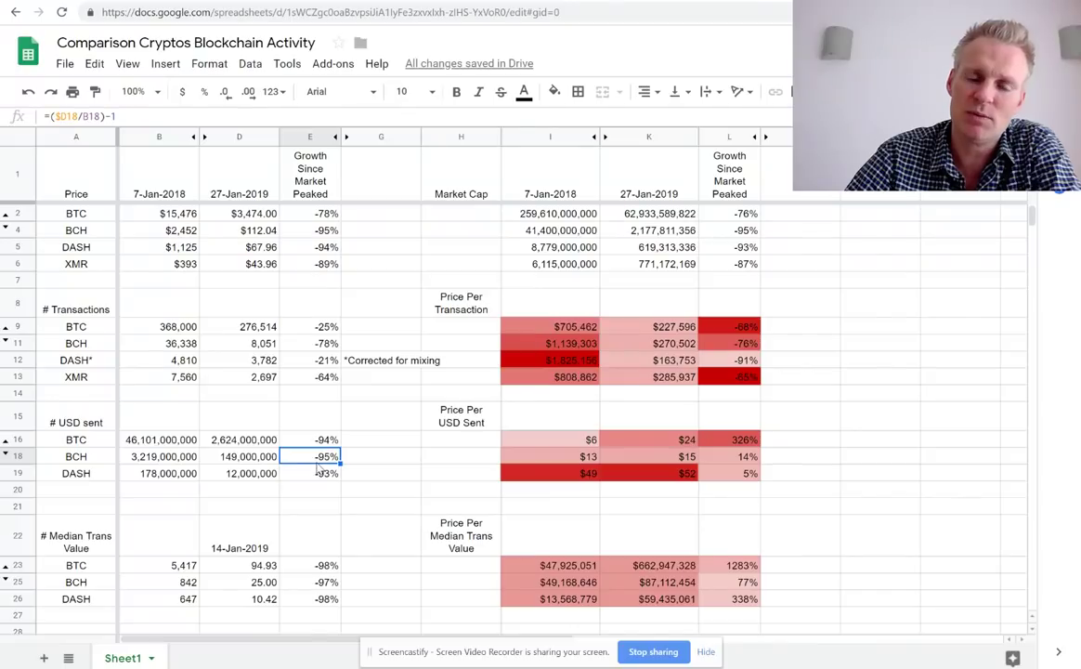
click(316, 230)
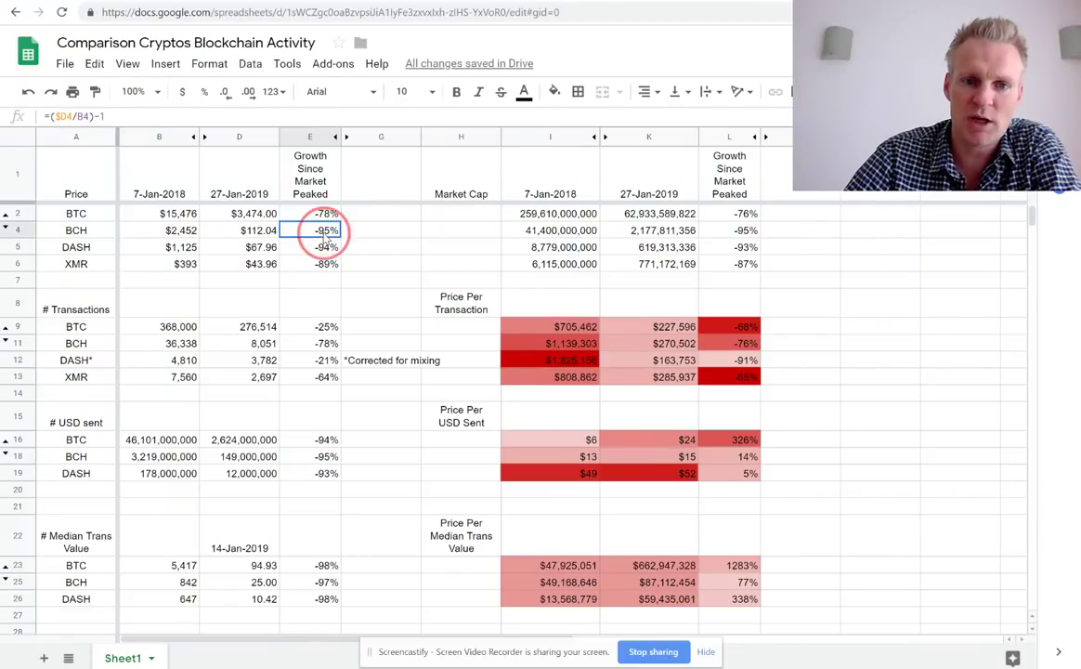
click(314, 455)
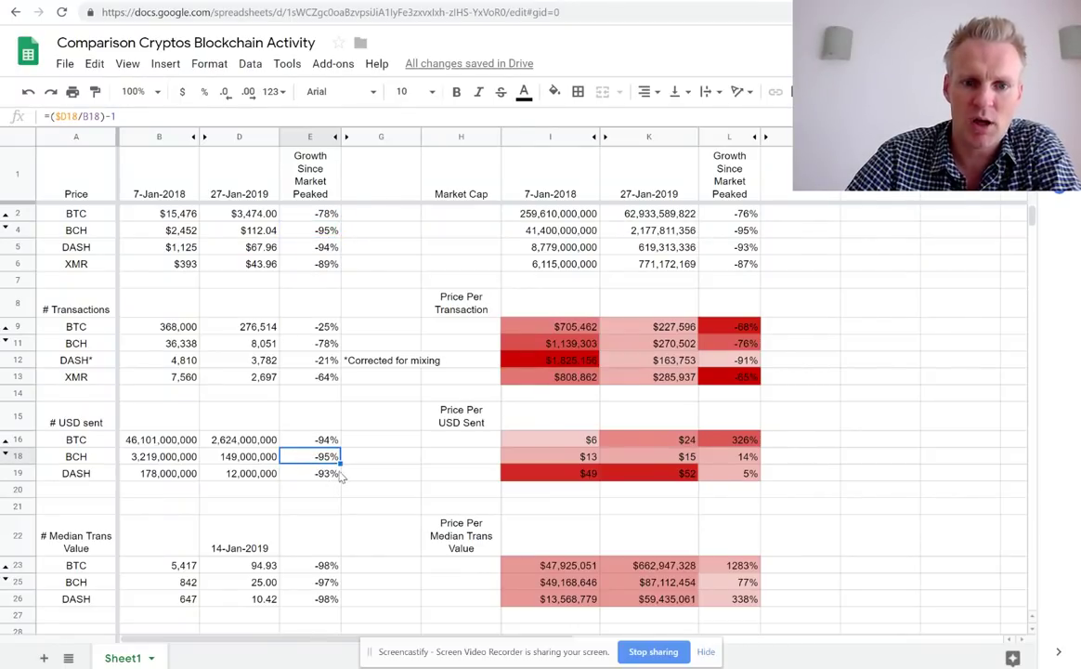
Compare BTC's growth in USD sent with its price growth since the market peaked
click(327, 440)
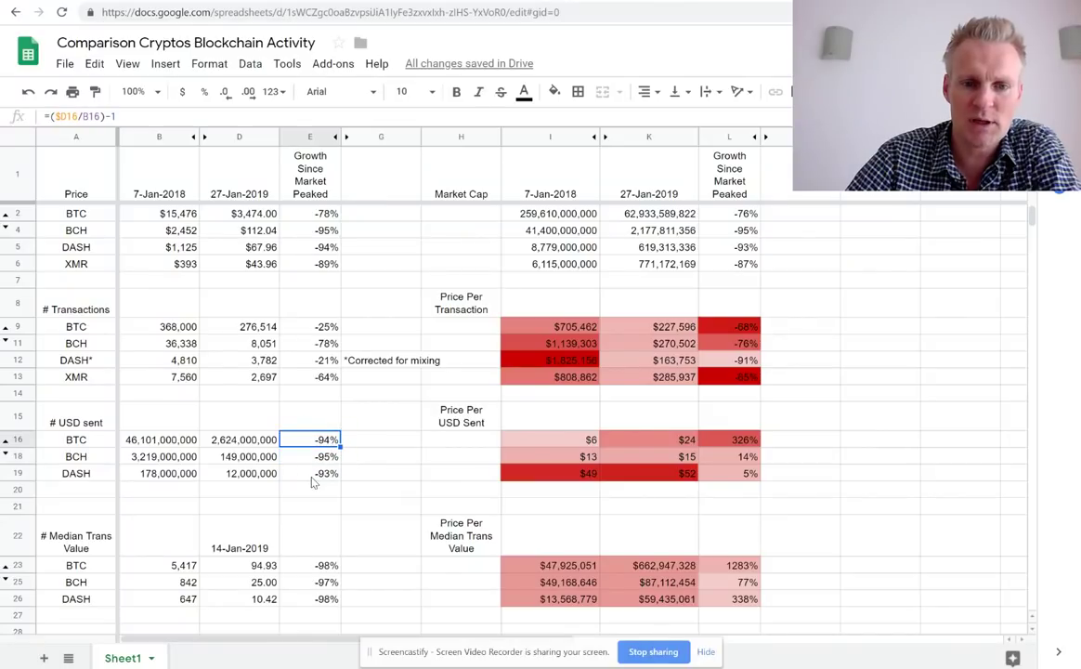
click(286, 212)
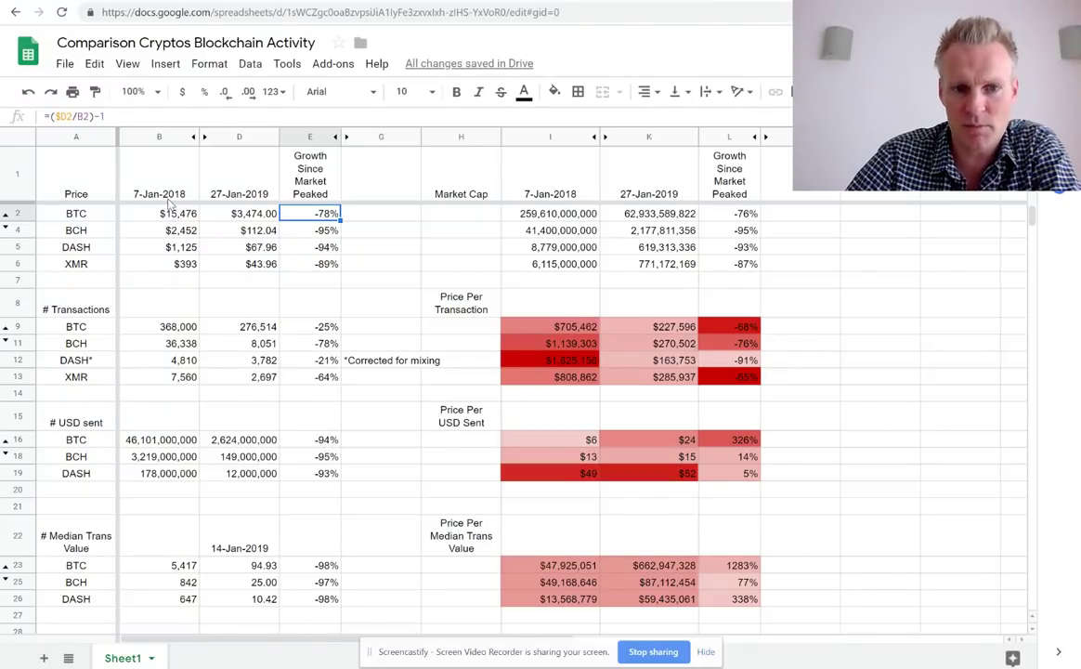
click(290, 439)
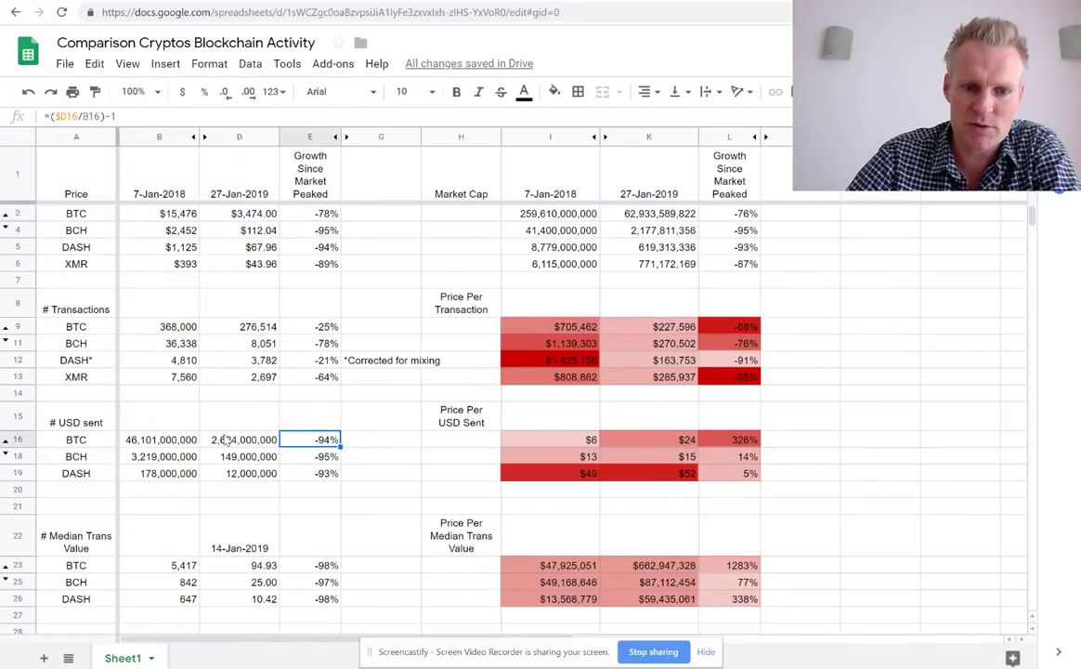
Compare BTC's 27-Jan-2019 USD sent and its growth since the market peaked with DASH's USD sent growth
click(215, 439)
click(294, 439)
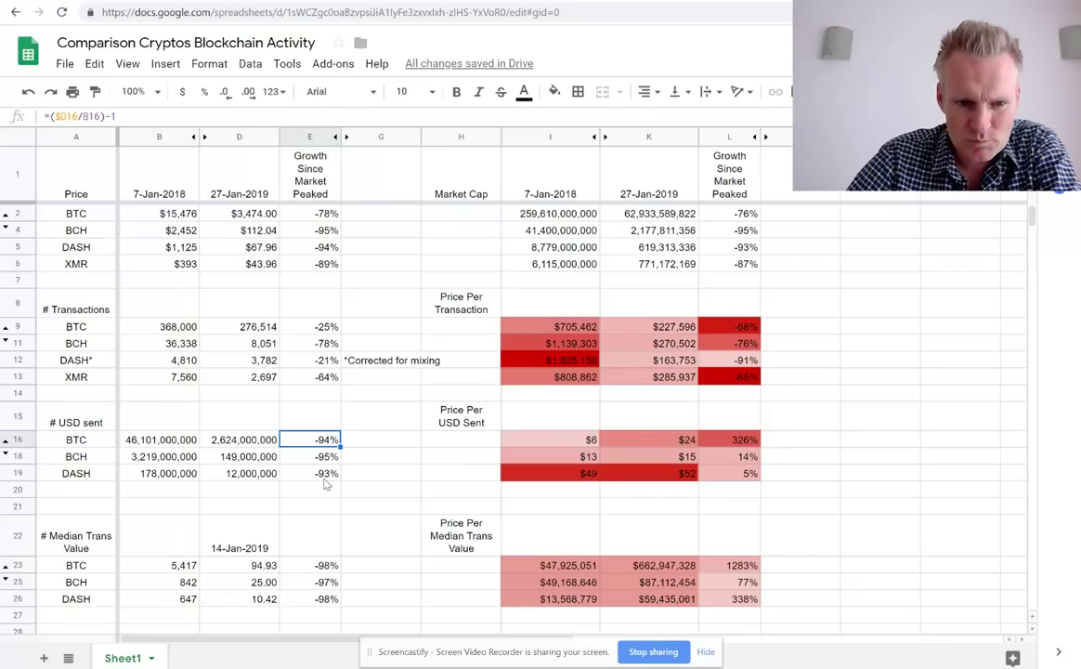
click(325, 476)
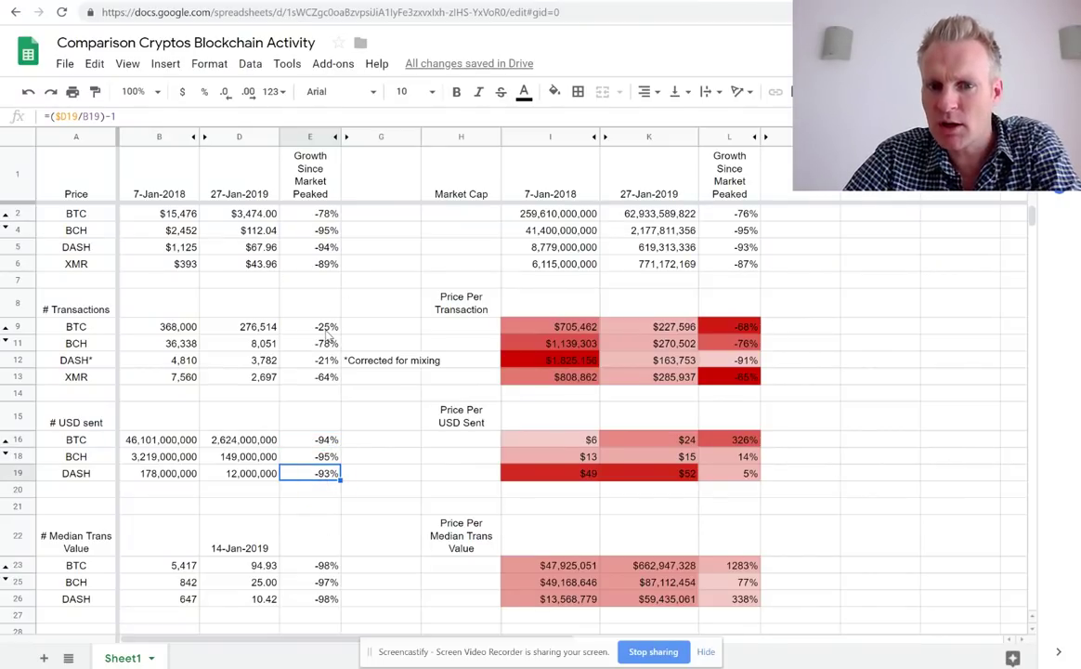
Review the growth in median transaction value since the market peaked for BTC, BCH and DASH
scroll(298, 446, down, 2)
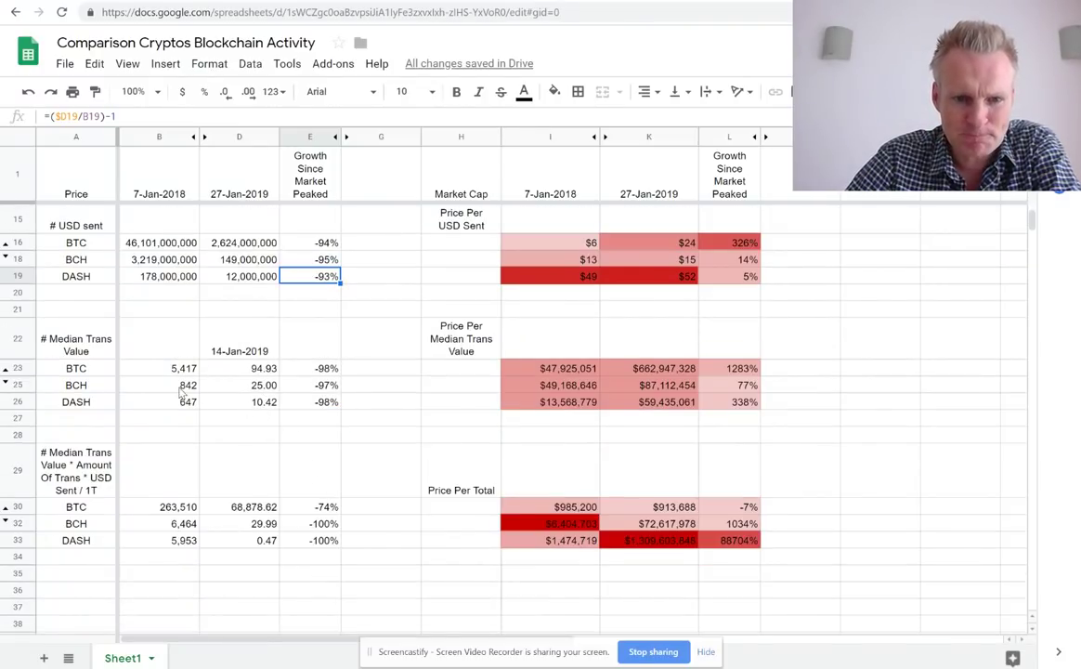
click(325, 372)
drag(327, 377, 331, 399)
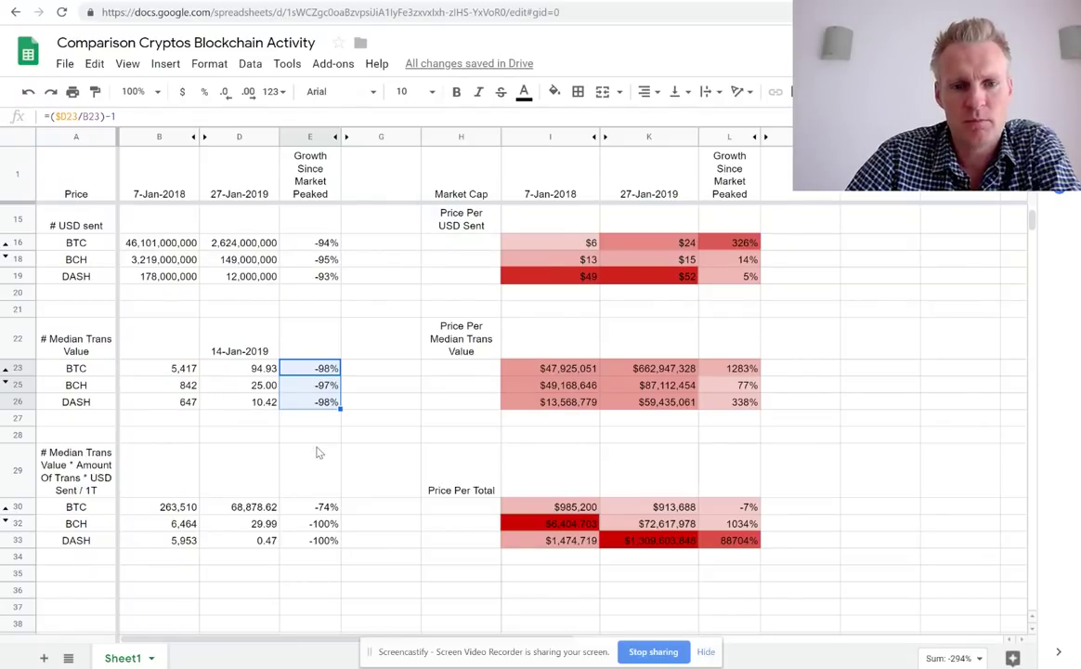
Compare the 7-Jan-2018 price per transaction of BTC, BCH, DASH and XMR
scroll(322, 520, up, 3)
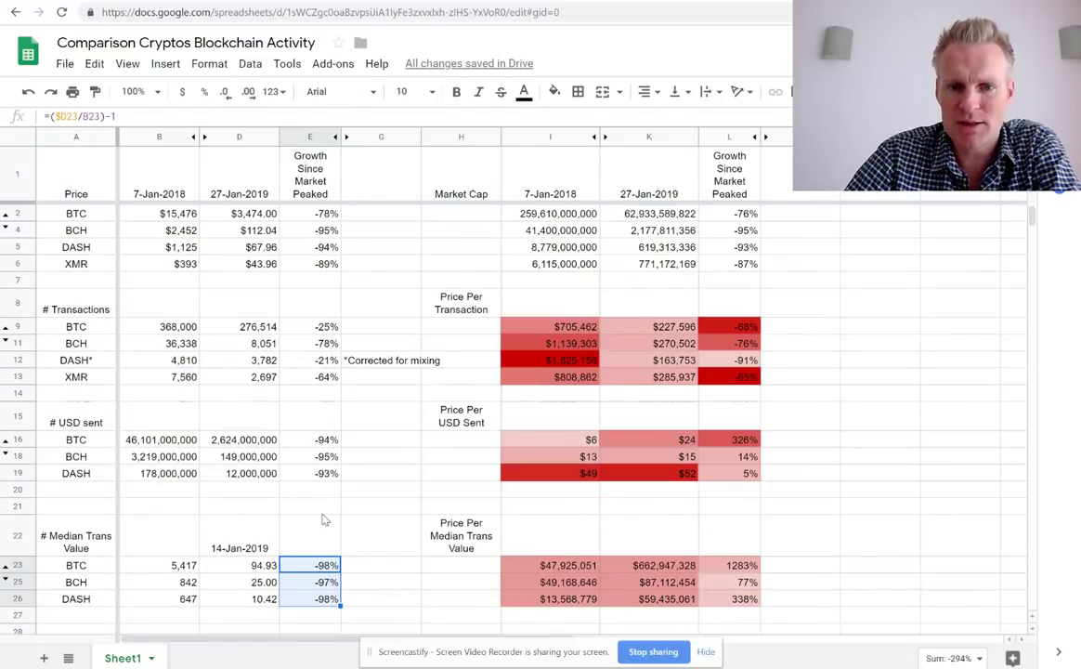
click(543, 330)
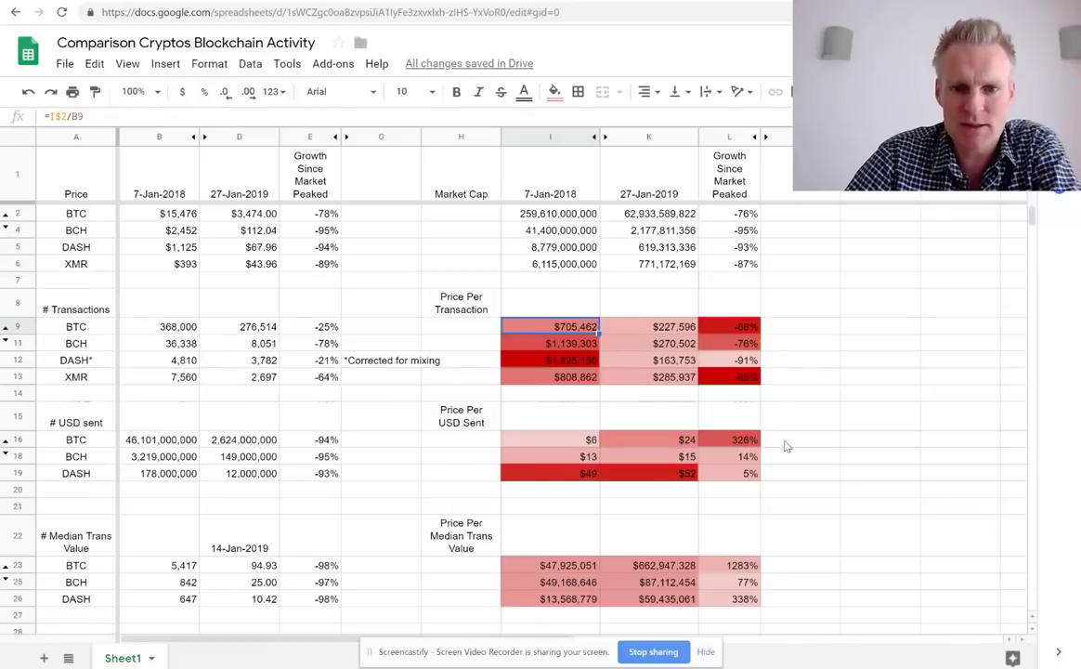
click(562, 376)
click(570, 362)
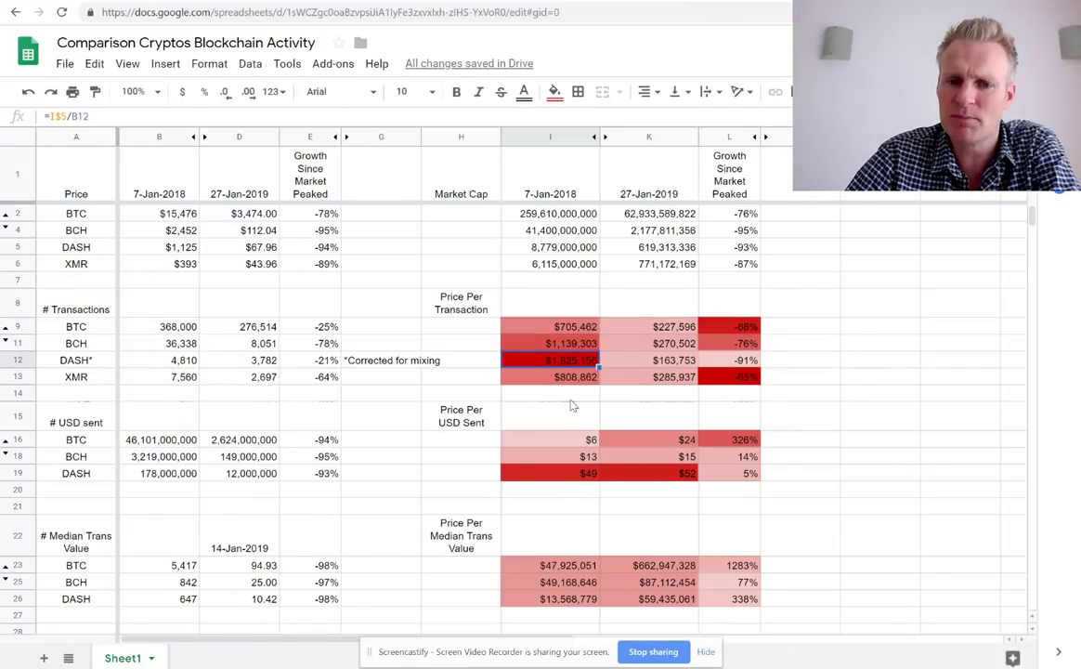
key(Up)
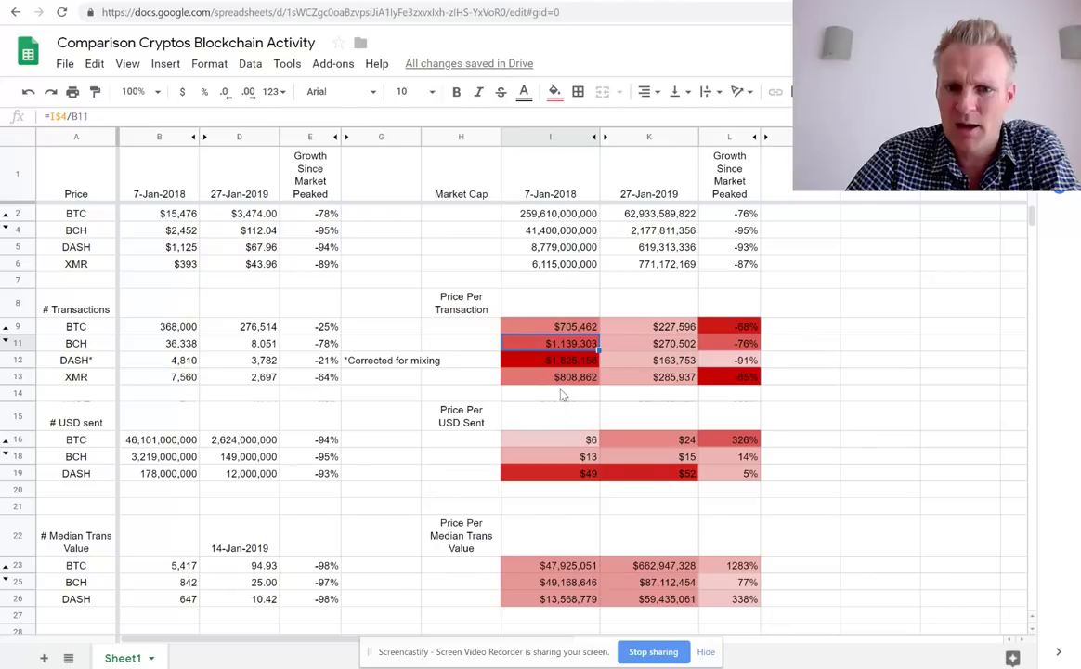
key(Down)
key(Down)
click(575, 329)
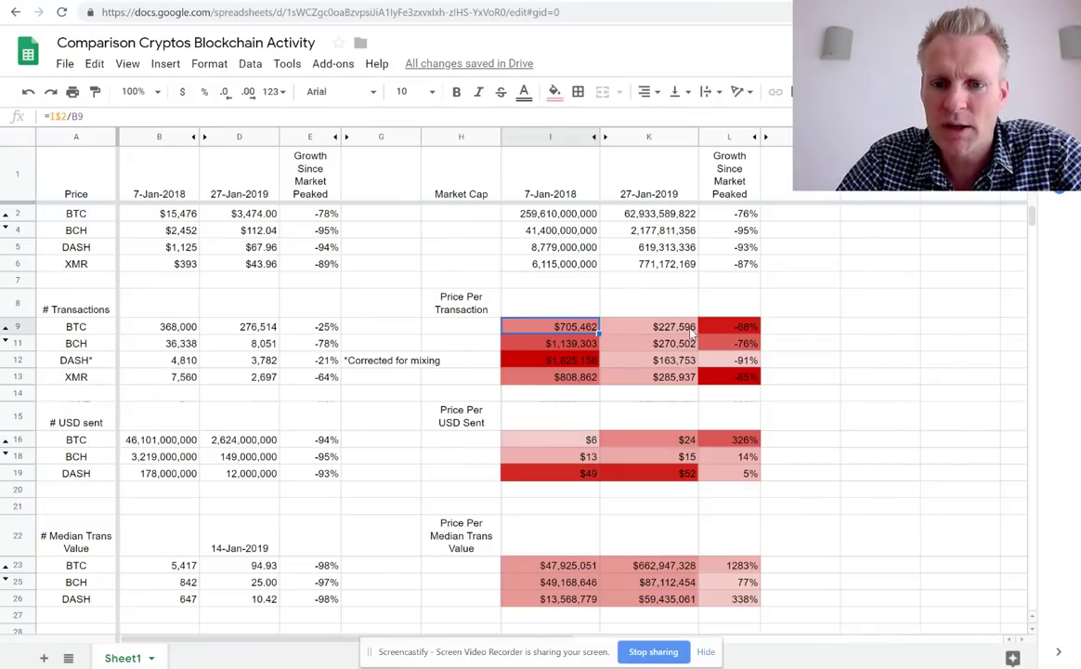
Compare the 27-Jan-2019 price per transaction across all four coins, checking XMR, BTC and DASH individually
click(650, 327)
shift+click(691, 381)
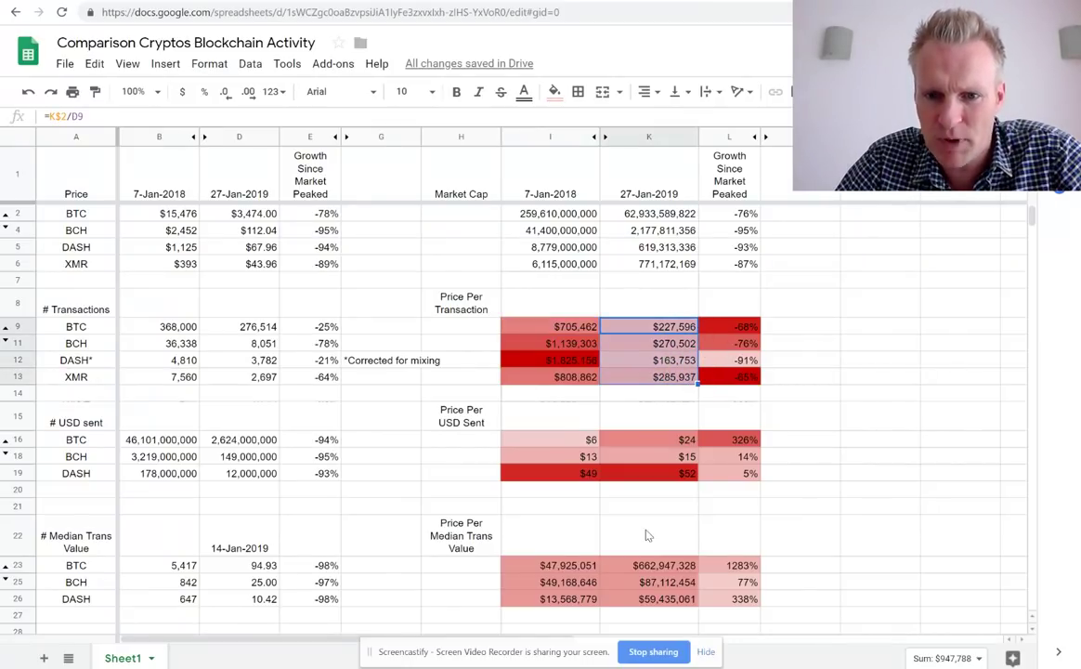
click(653, 382)
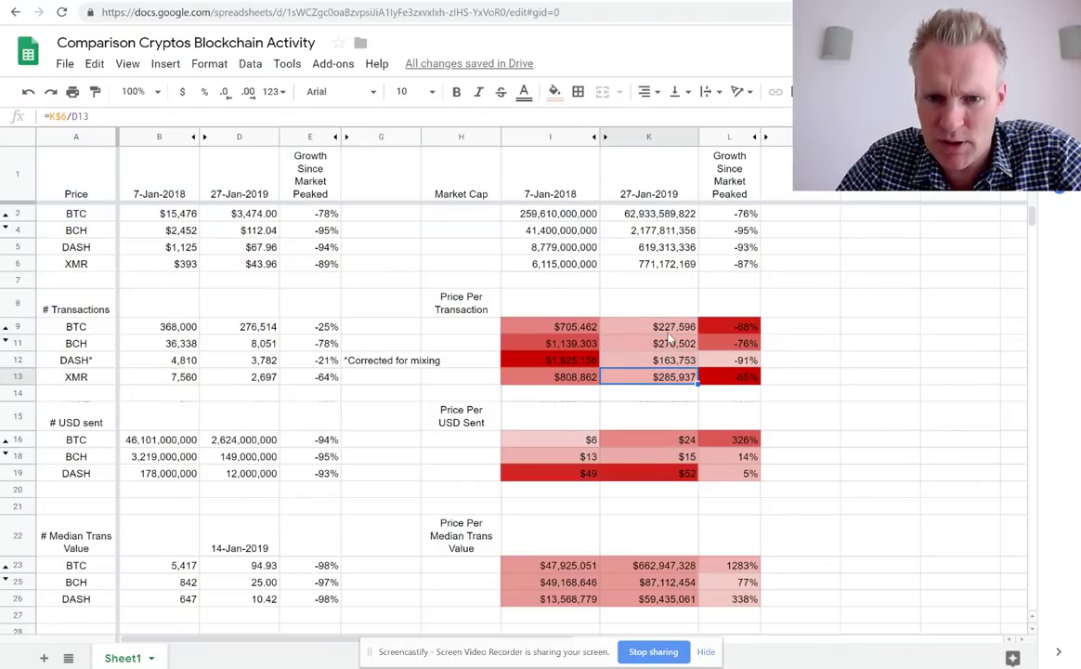
click(668, 329)
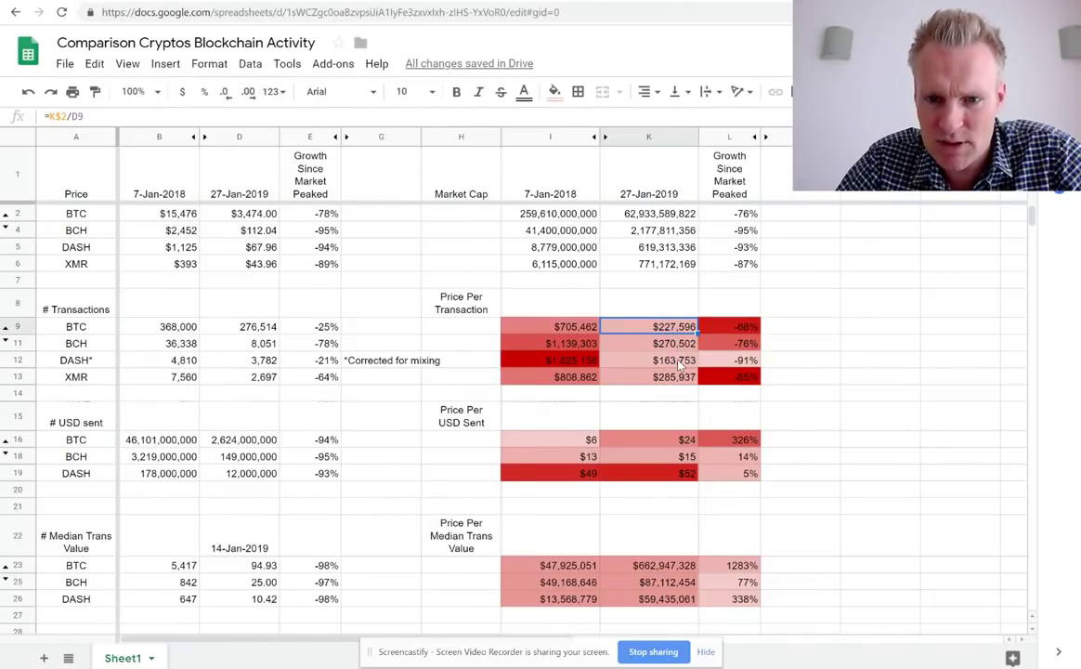
click(679, 364)
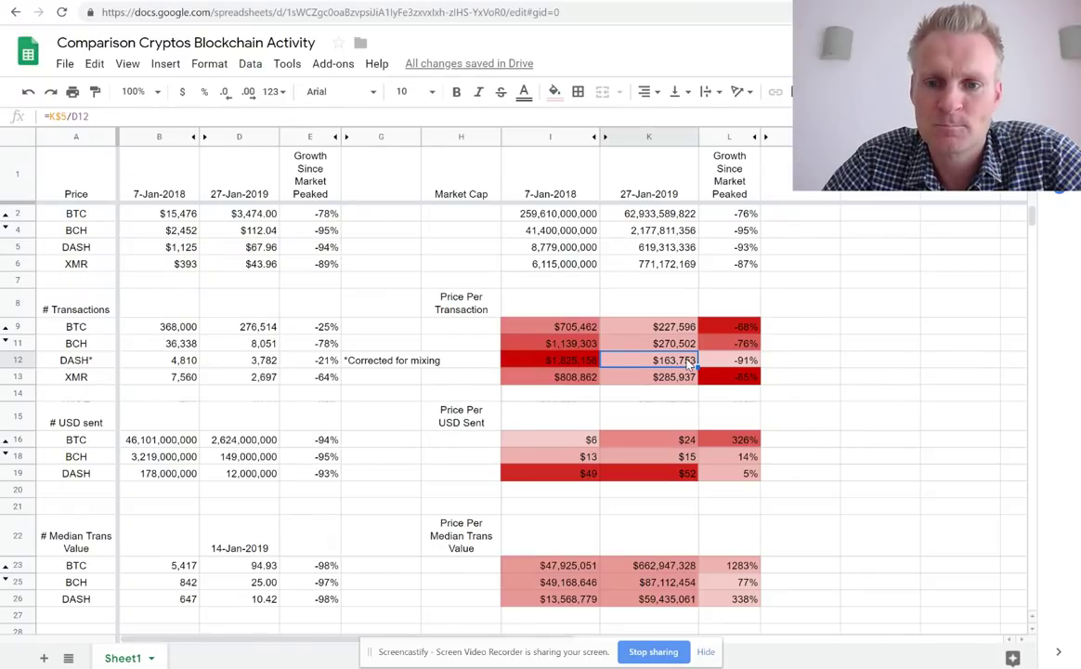
Check DASH's growth in price per transaction against its 7-Jan-2018 and 27-Jan-2019 values
key(Right)
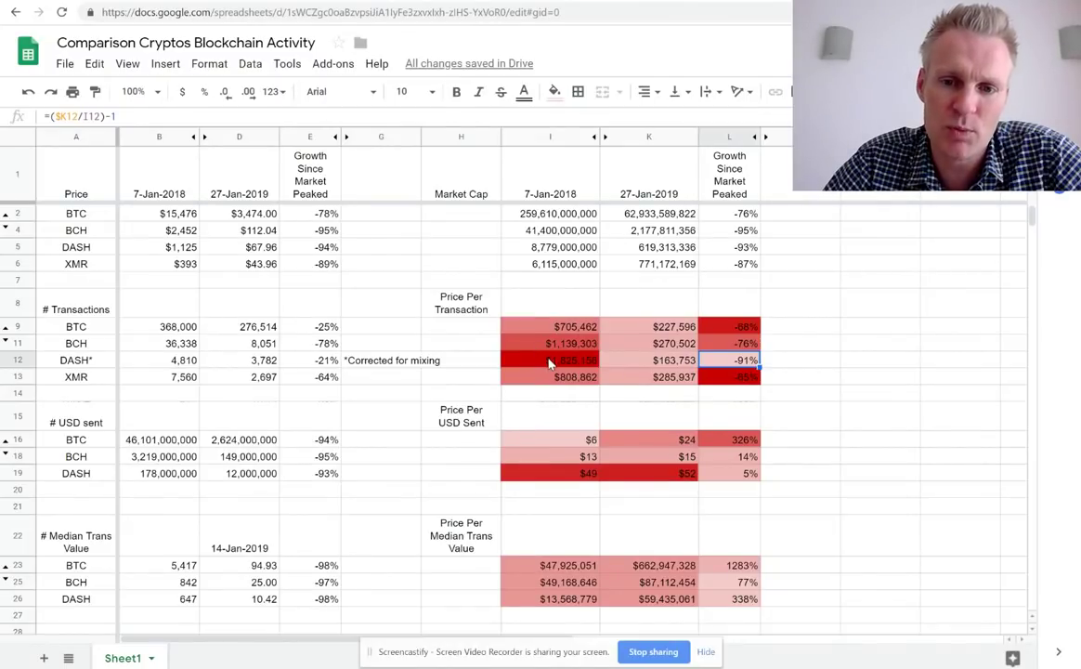
key(Left)
key(Left)
key(Right)
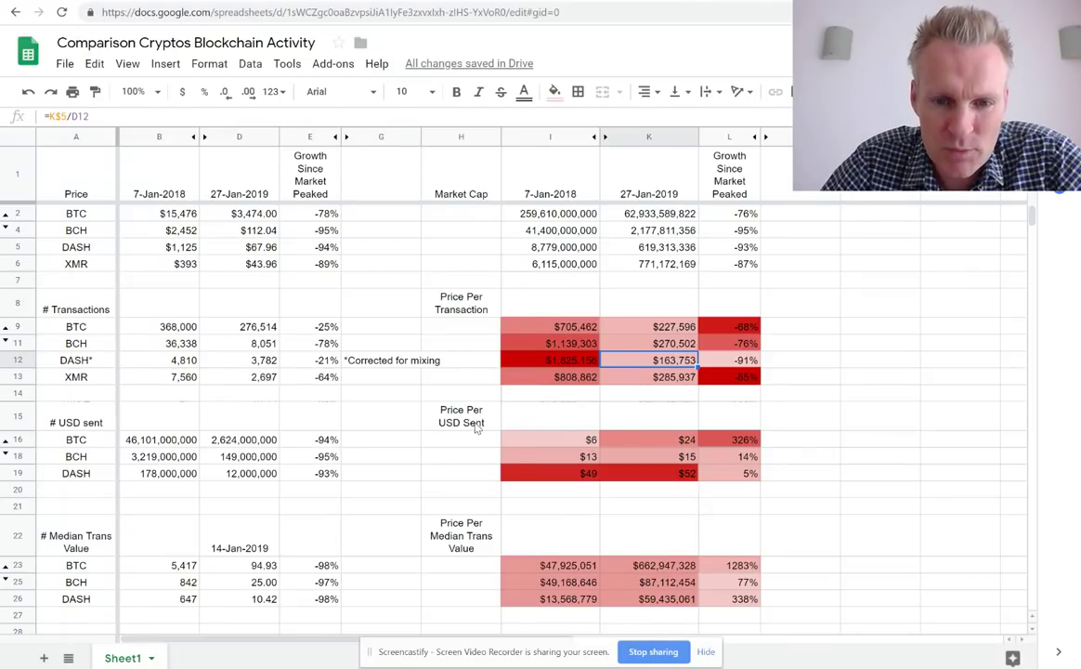
Examine the Price Per USD Sent section's 7-Jan-2018 values for BTC, BCH and DASH
key(Left)
key(Left)
key(Down)
key(Down)
key(Down)
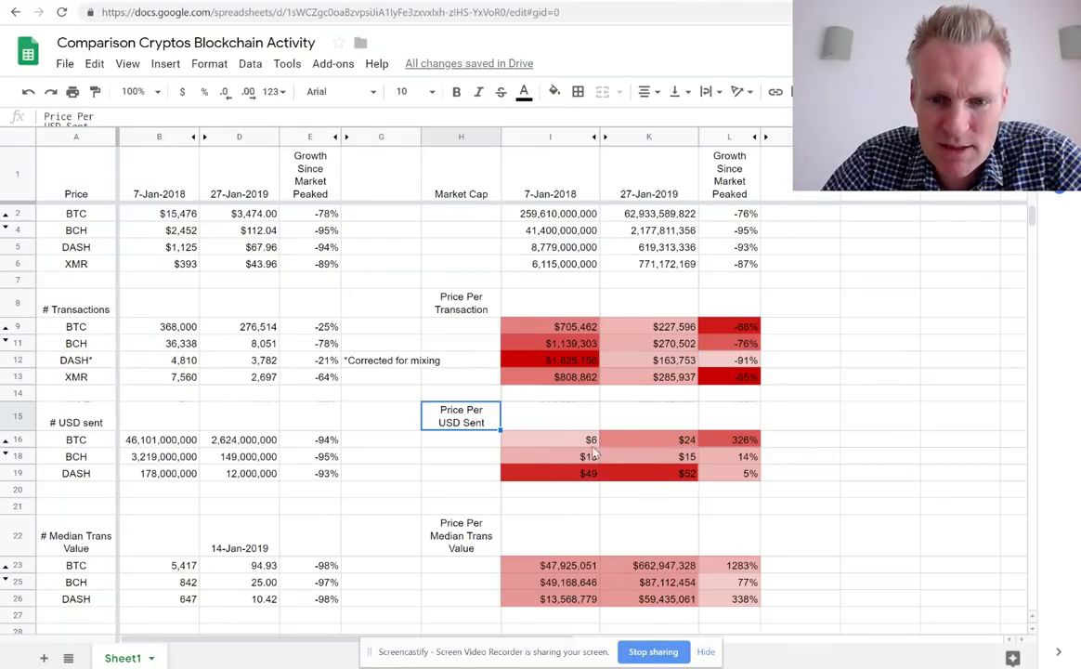
key(Down)
key(Right)
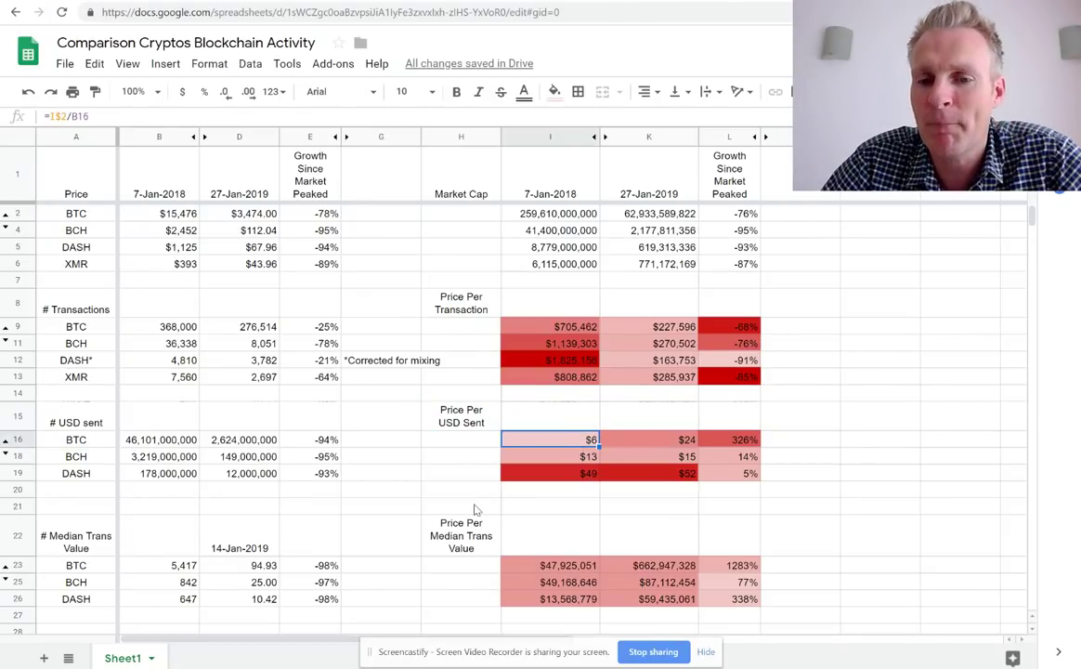
key(Down)
key(Down)
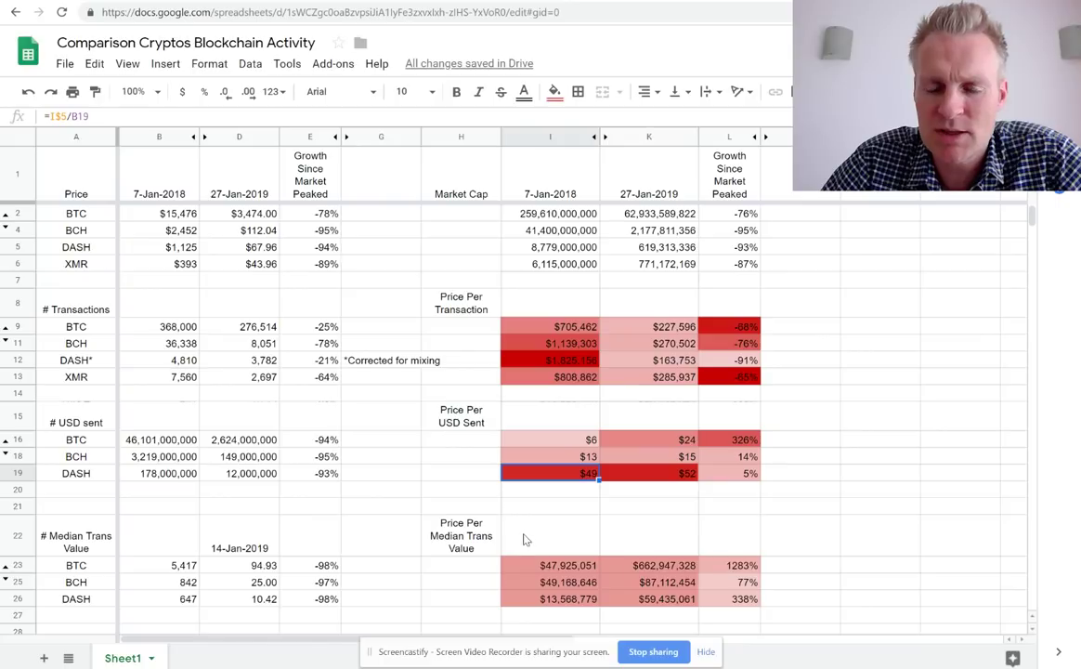
Review the 27-Jan-2019 price per USD sent for all three coins and compare BTC's value with 7-Jan-2018
click(679, 442)
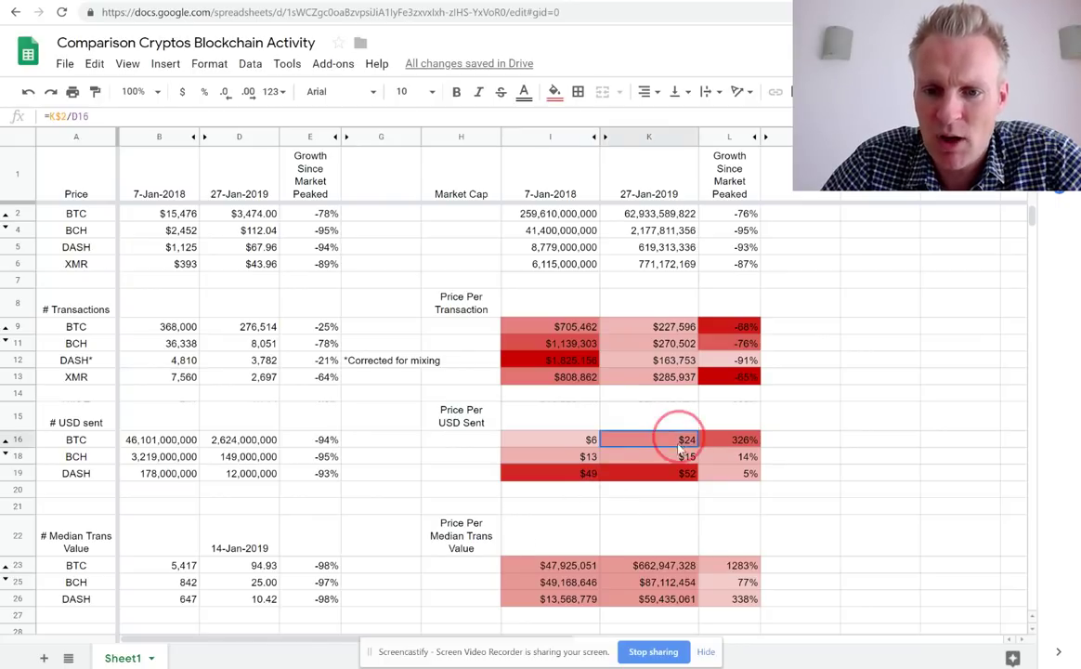
drag(678, 449, 669, 471)
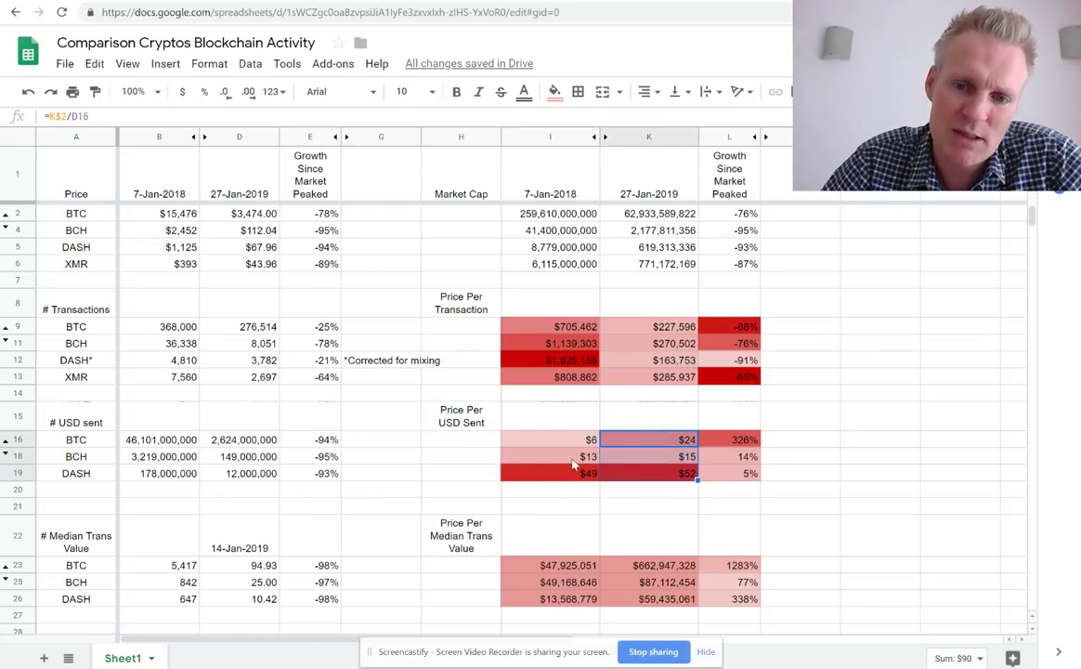
click(571, 440)
key(Right)
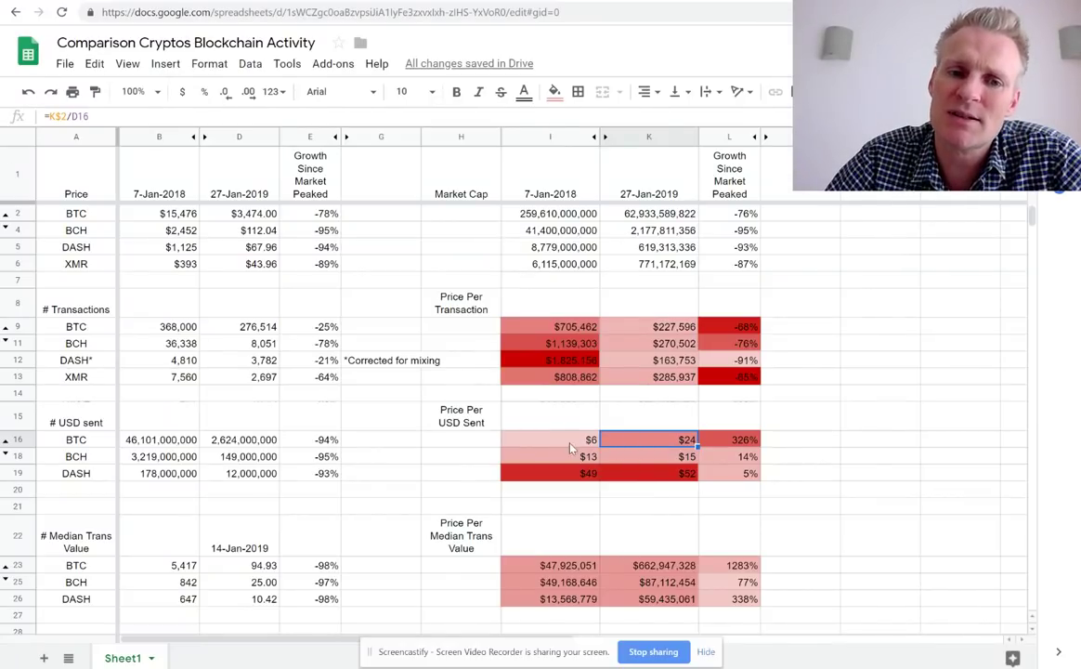
Compare BTC's 27-Jan-2019 transaction count with its USD sent, and review USD sent growth for BTC, BCH and DASH
drag(300, 444, 242, 442)
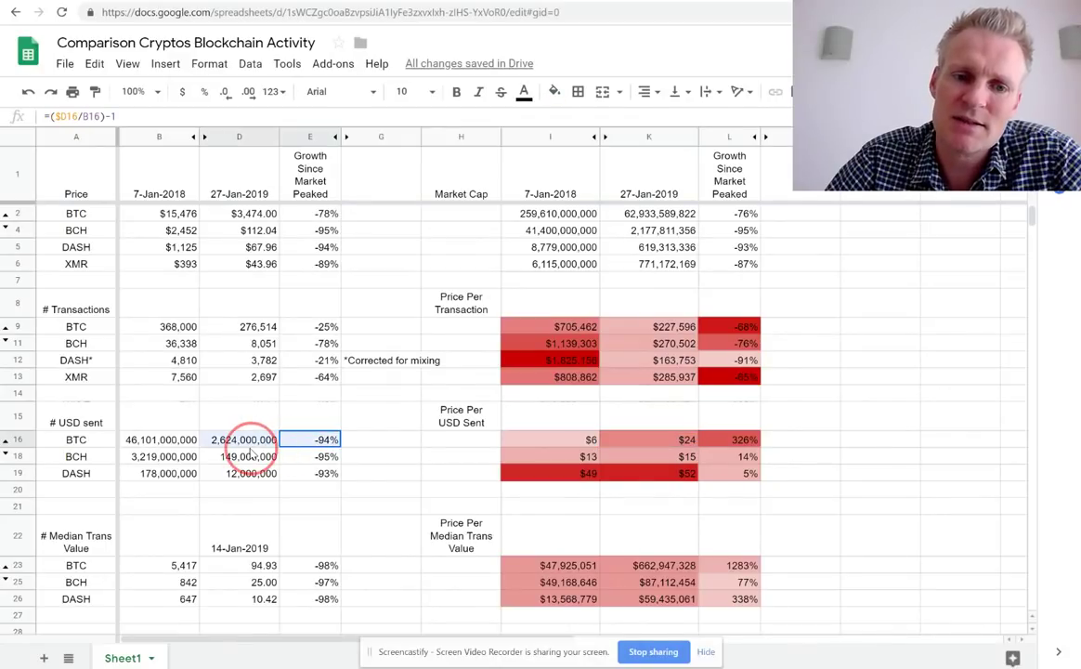
click(267, 327)
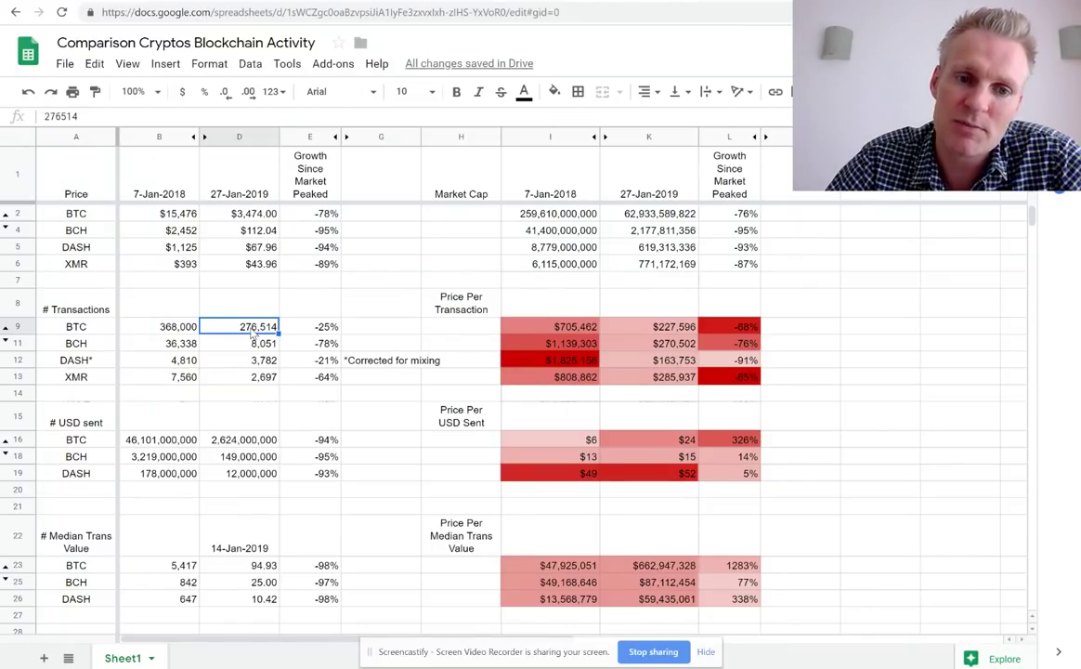
click(306, 439)
click(243, 325)
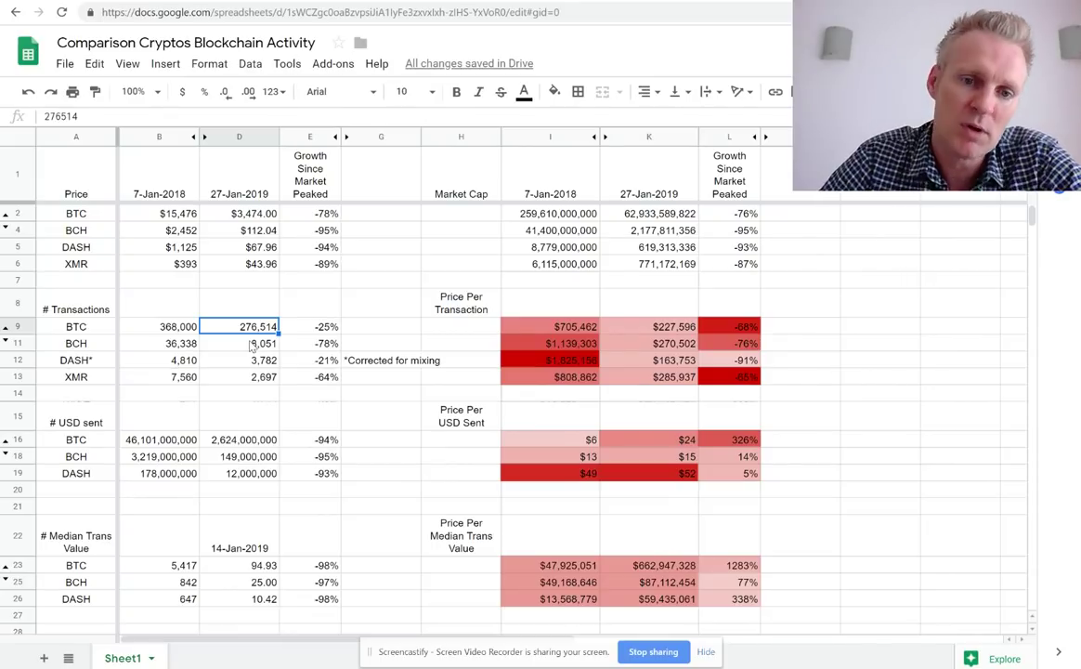
click(299, 444)
drag(299, 444, 260, 442)
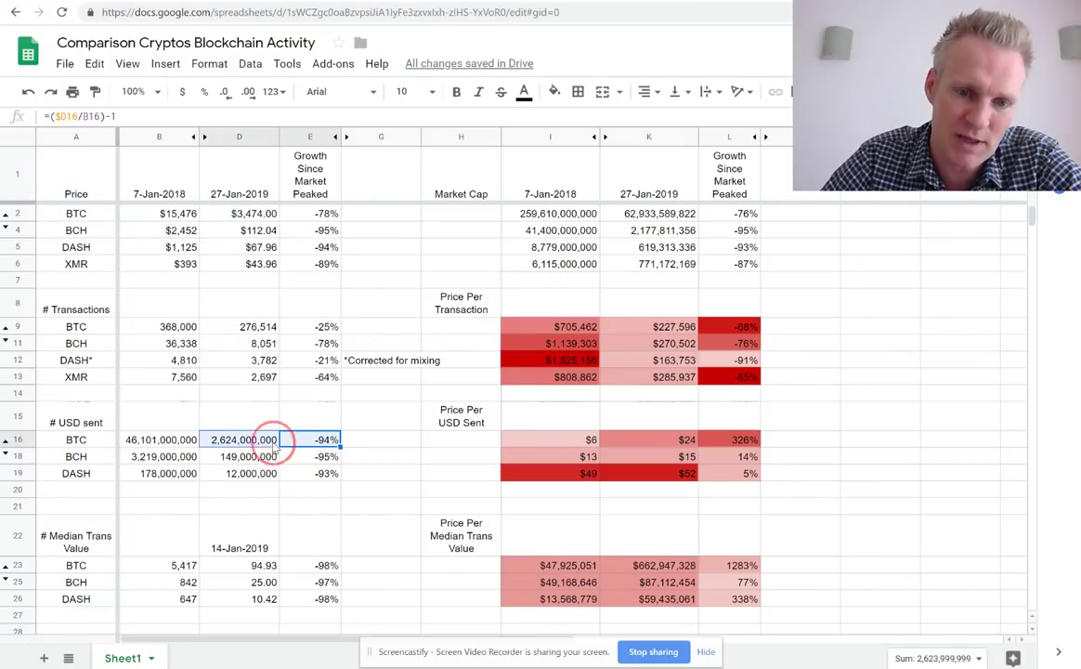
shift+click(306, 467)
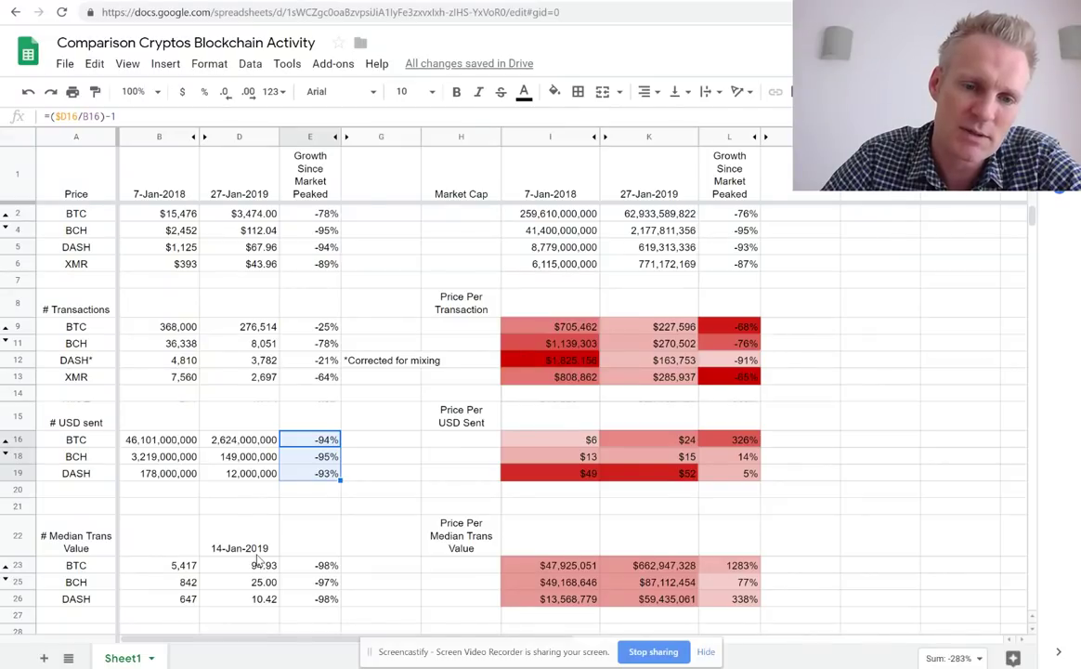
Check BTC's transaction growth since the market peaked against its 27-Jan-2019 transaction count and USD sent
click(260, 327)
key(Right)
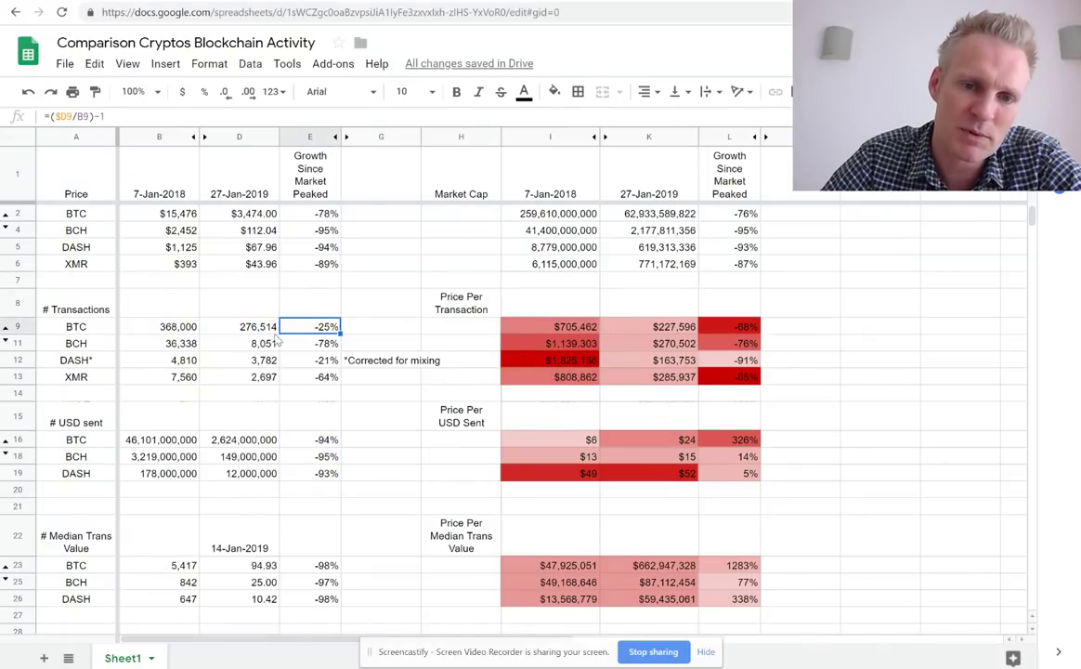
click(255, 325)
click(309, 327)
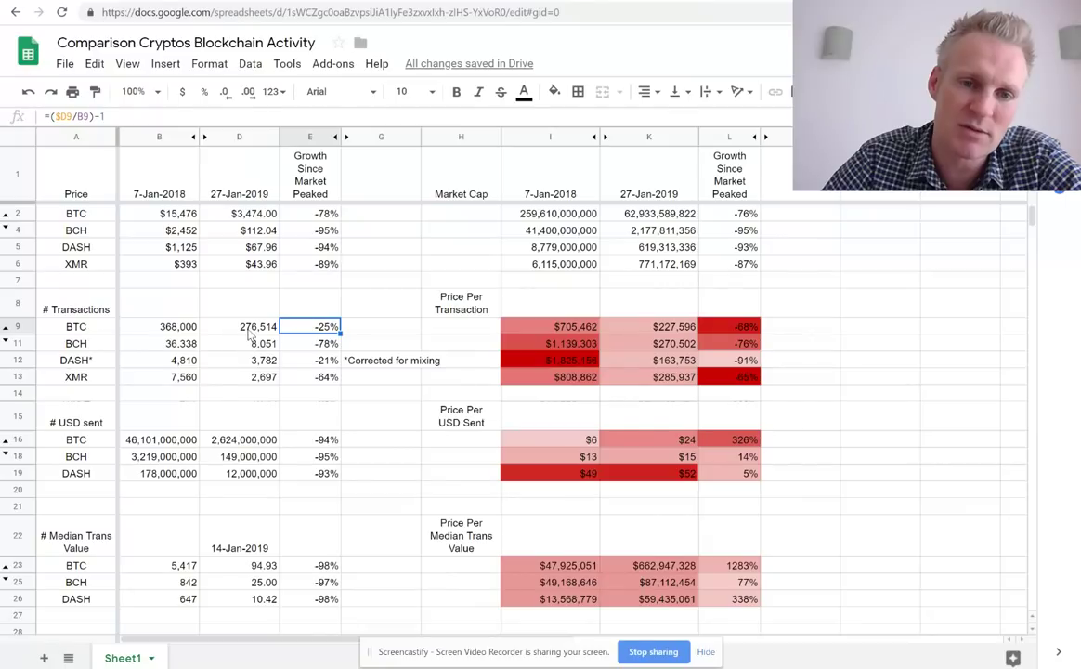
click(251, 328)
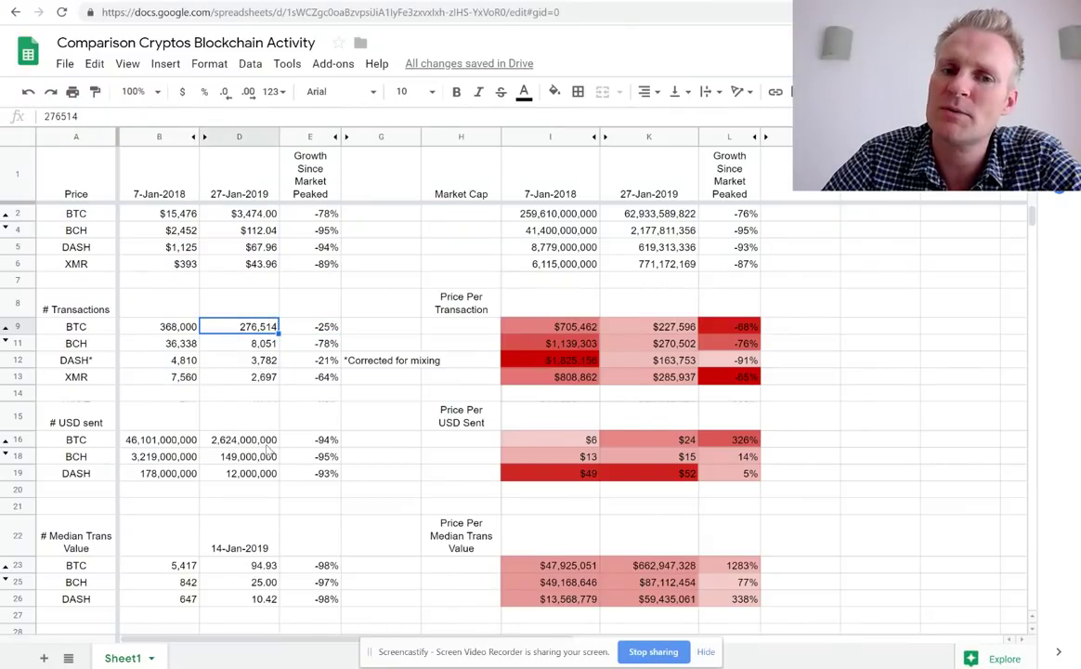
click(260, 440)
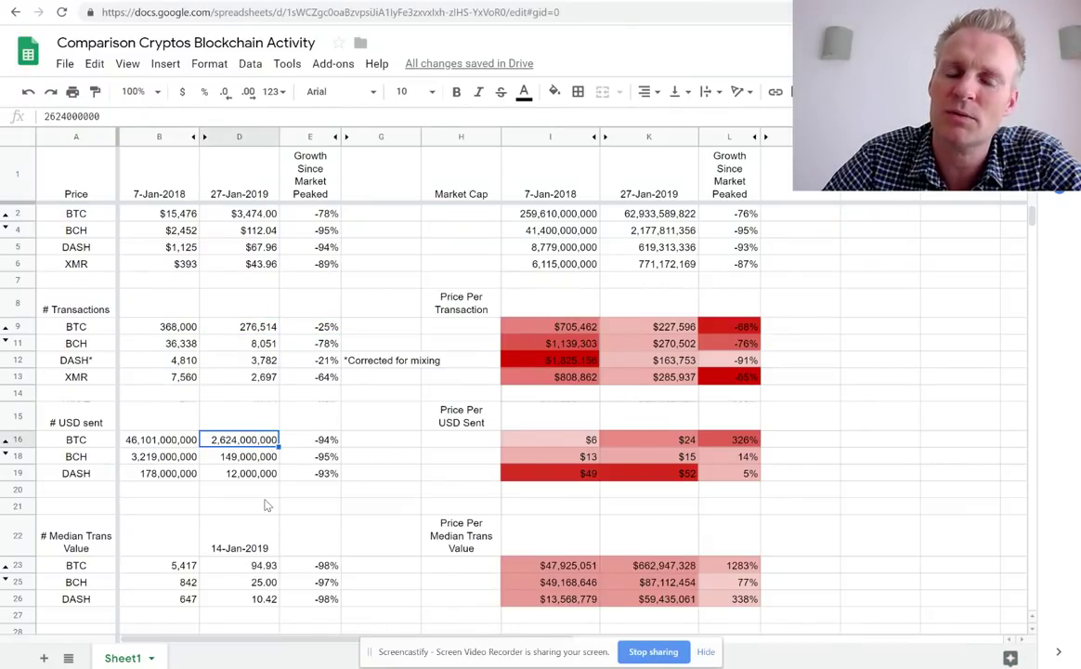
click(264, 328)
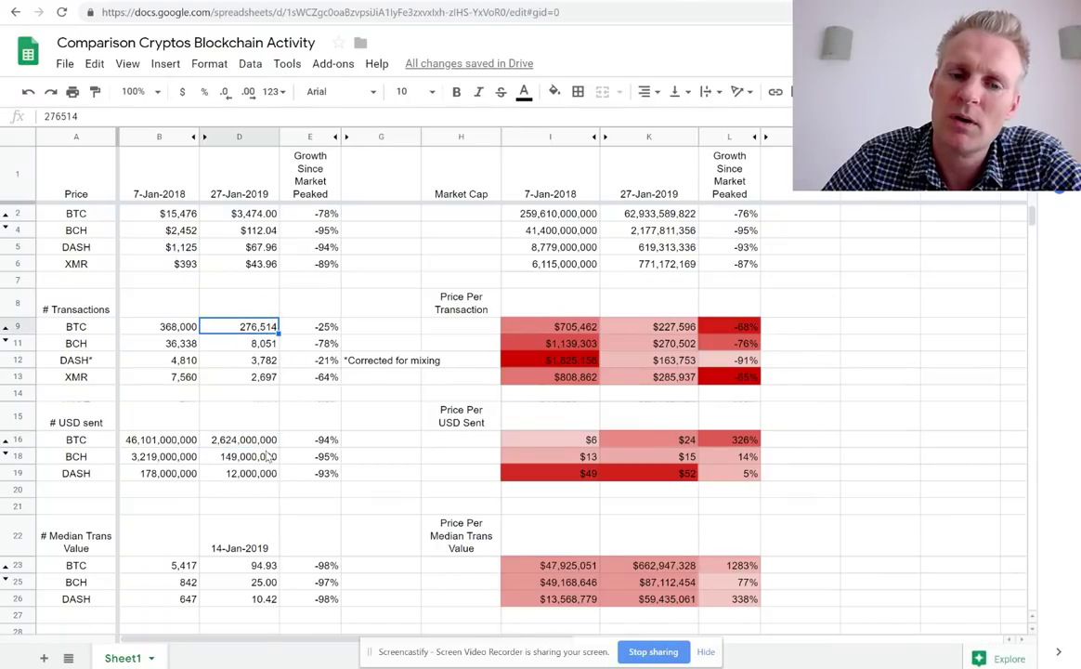
click(297, 331)
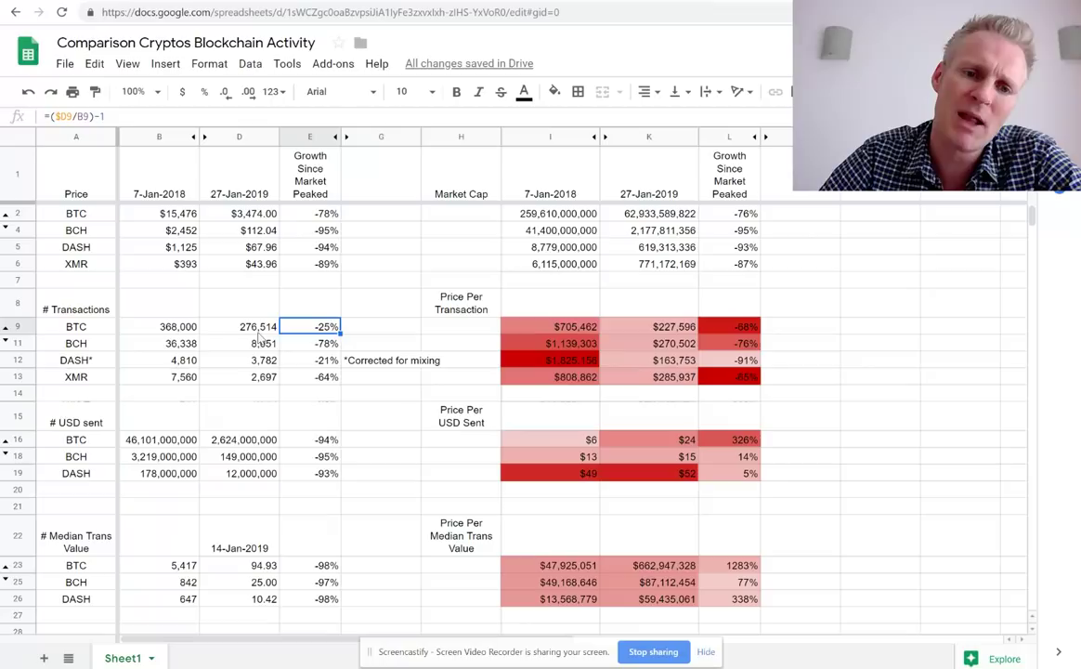
key(Left)
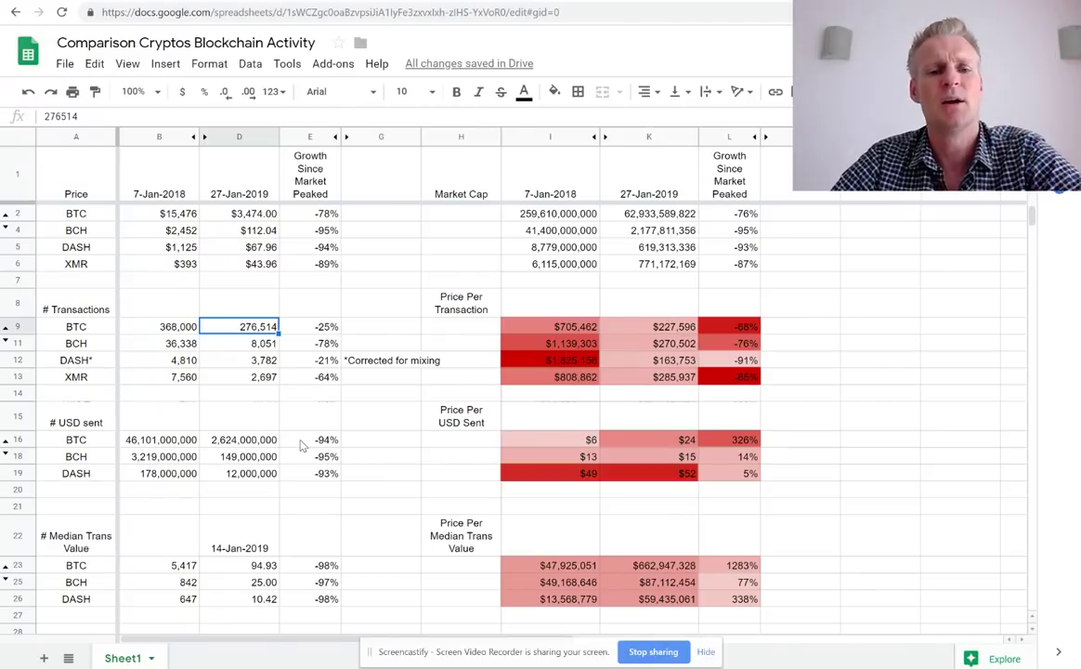
Go over the 27-Jan-2019 figures between BTC's transaction count and its USD sent, and inspect XMR's transaction count
key(Down)
key(Down)
key(Down)
key(Down)
key(Down)
key(Down)
key(Up)
key(Up)
key(Up)
key(Up)
key(Up)
key(Up)
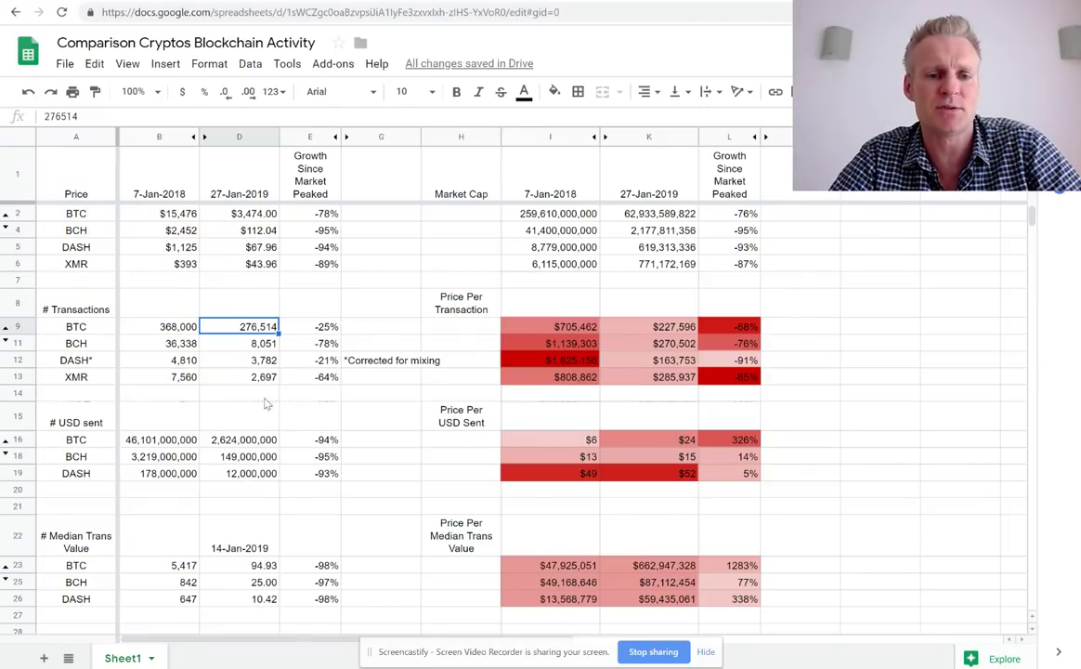
click(244, 373)
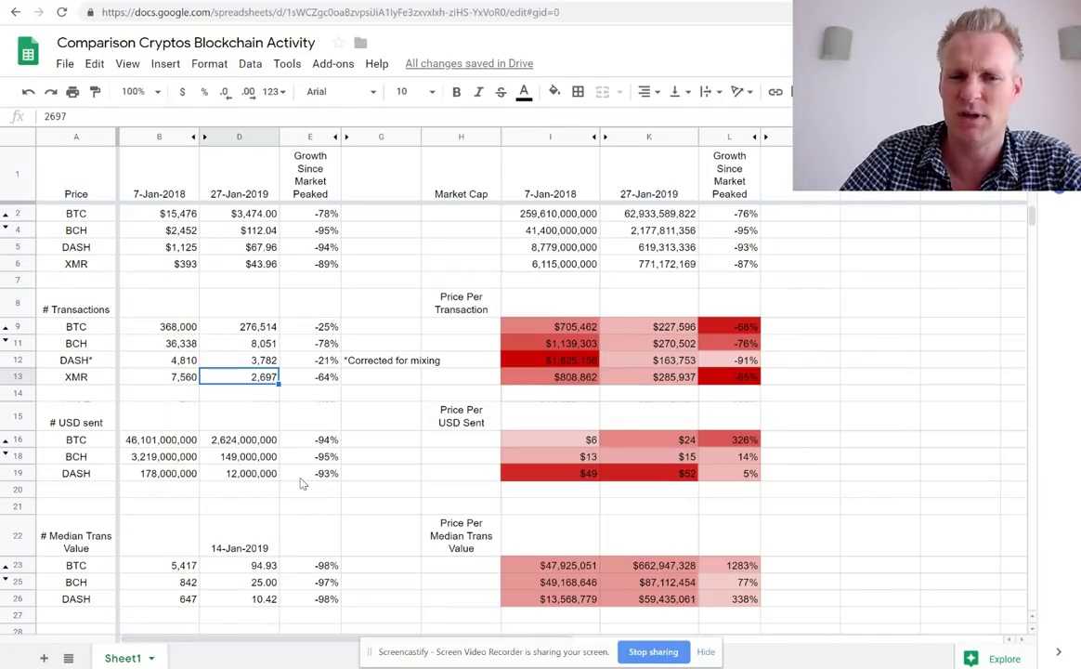
Compare BTC's 27-Jan-2019 transaction count and growth with its USD sent and growth, and check its 27-Jan-2019 price per USD sent
click(234, 325)
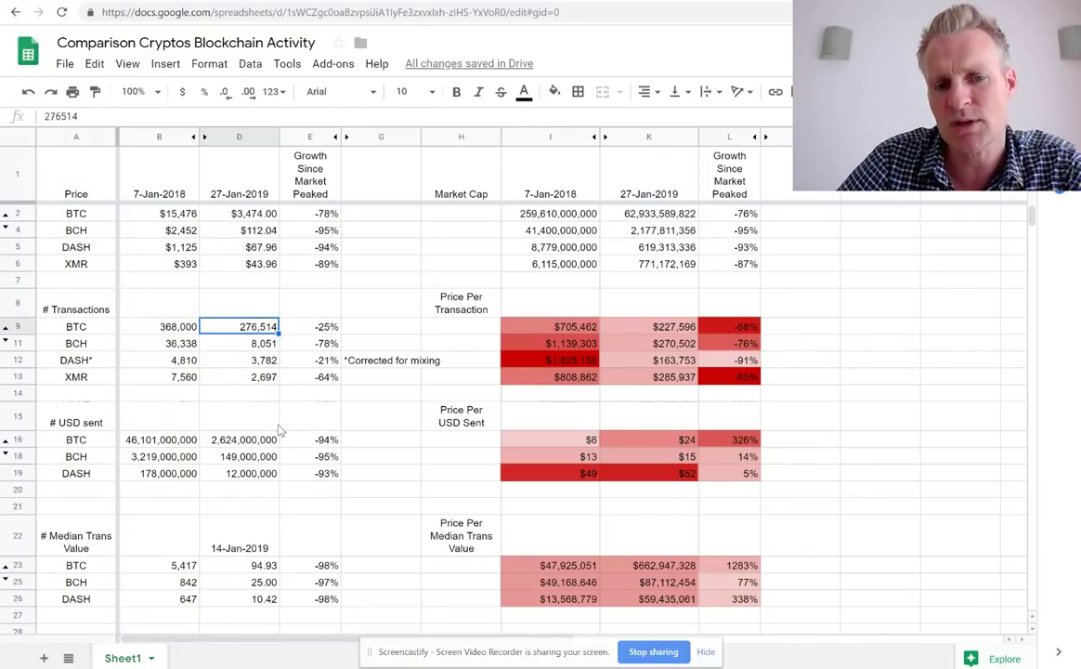
drag(309, 326, 244, 326)
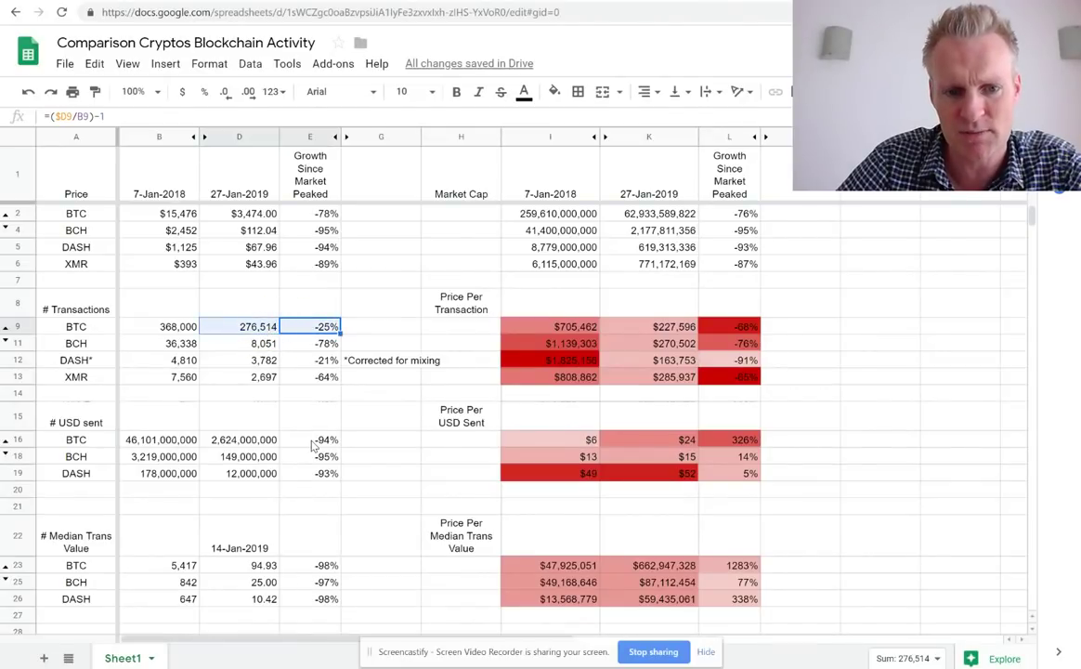
drag(313, 444, 258, 444)
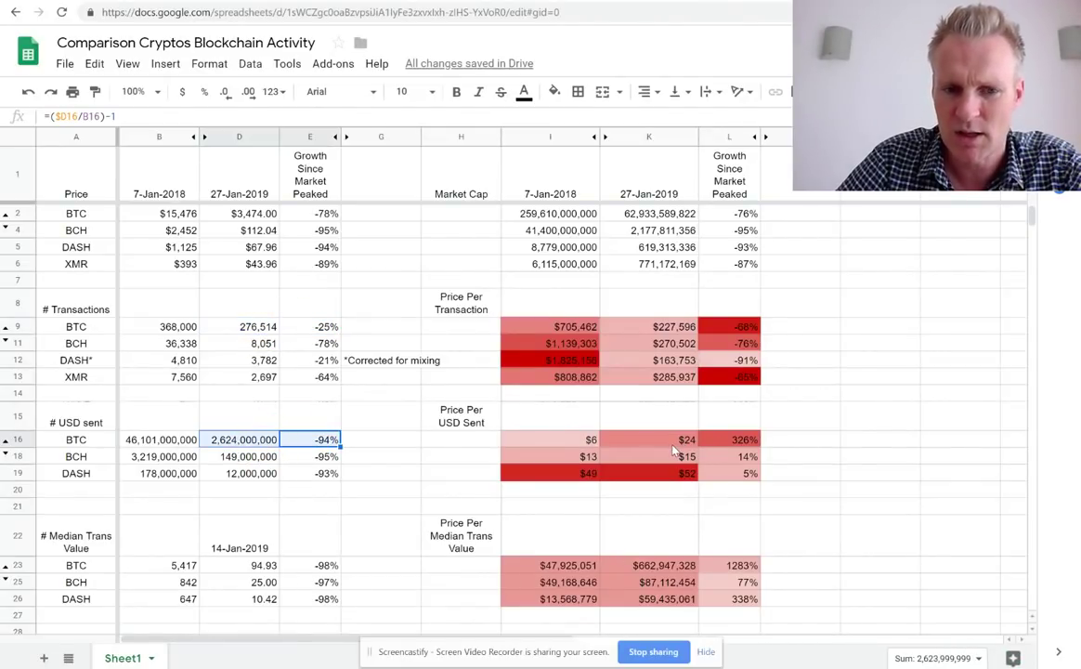
click(672, 440)
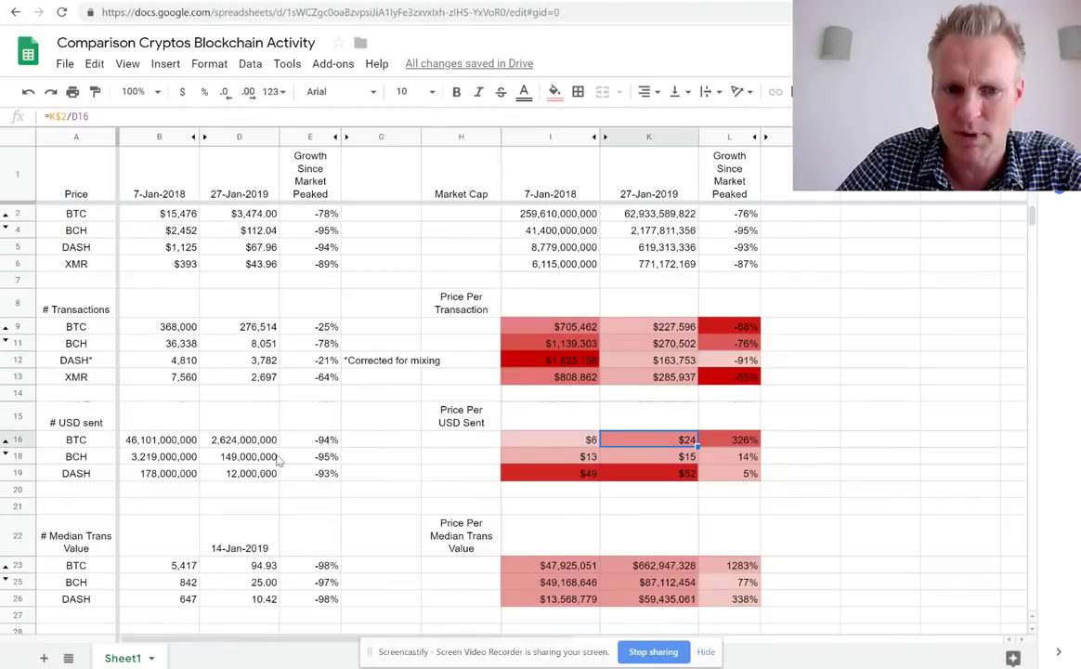
drag(216, 440, 309, 440)
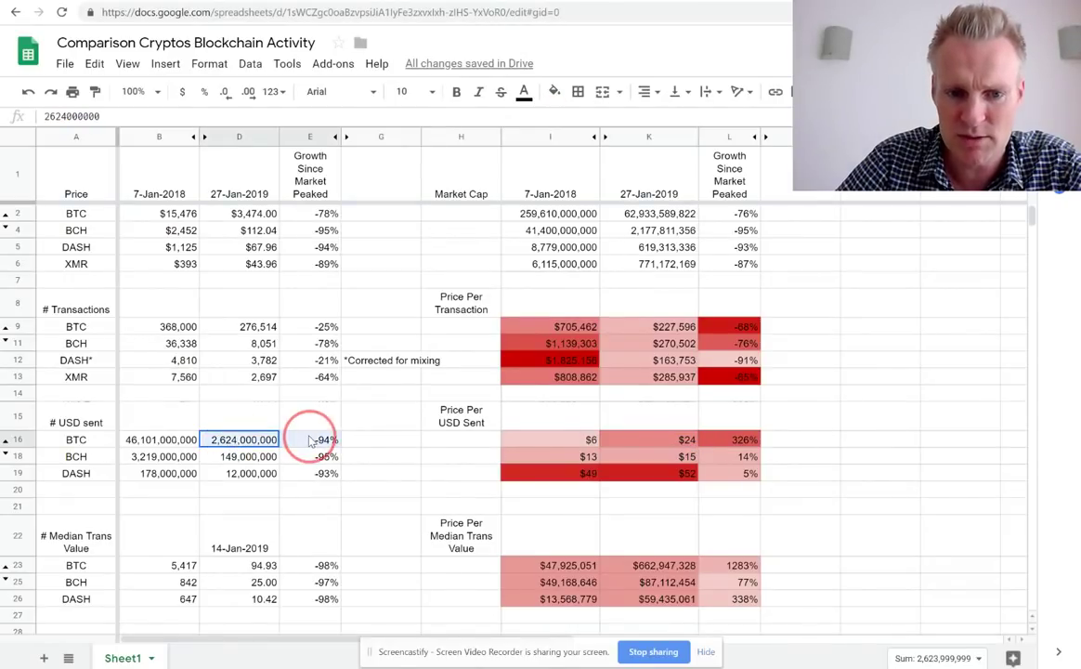
click(622, 441)
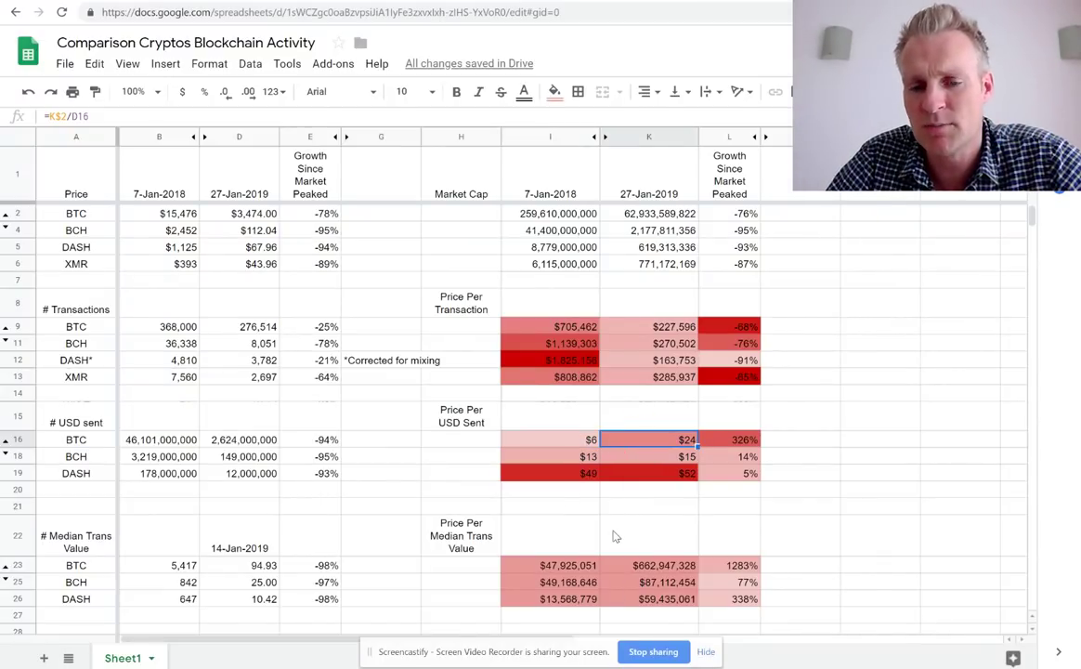
Compare BCH's price per USD sent between 7-Jan-2018 and 27-Jan-2019, and check its 27-Jan-2019 USD sent
click(646, 475)
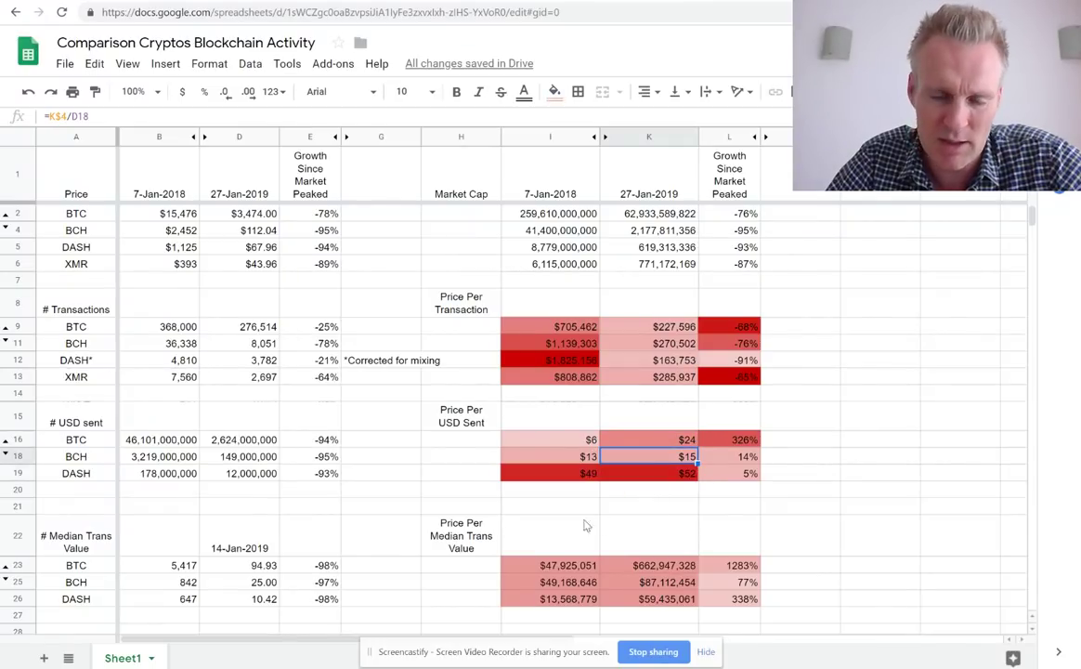
click(585, 456)
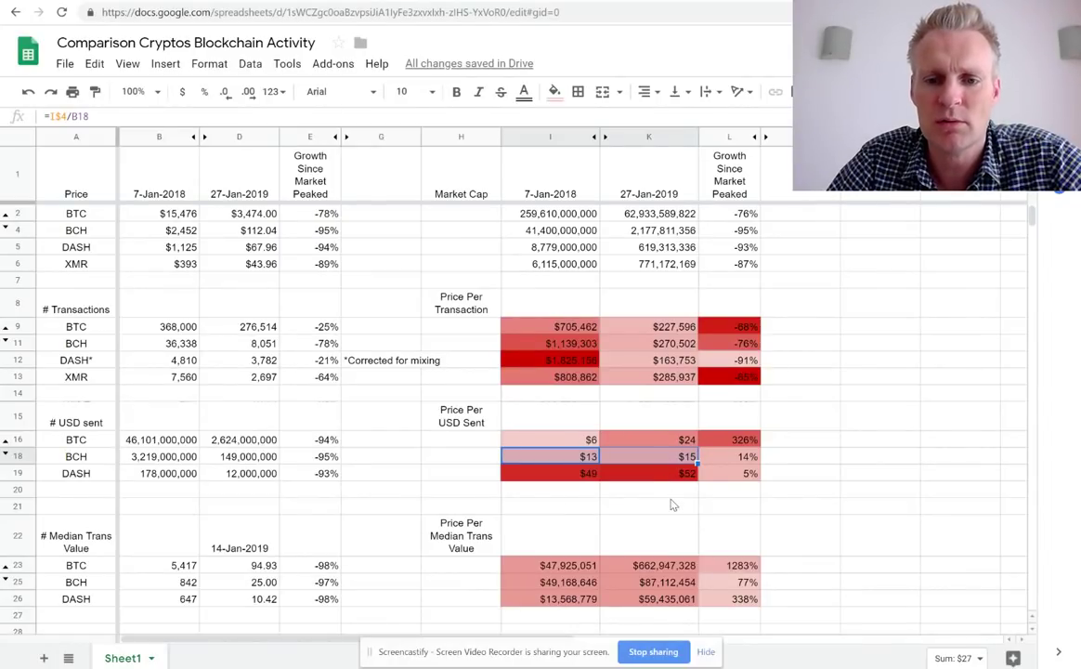
click(650, 490)
click(584, 456)
click(651, 460)
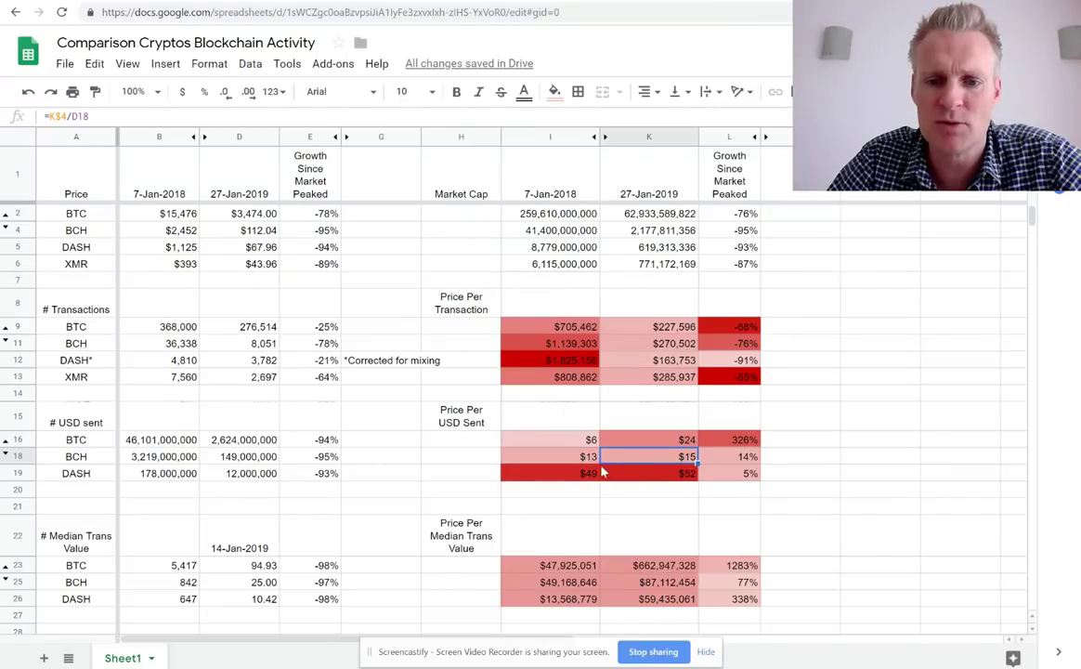
click(590, 460)
click(641, 460)
click(557, 456)
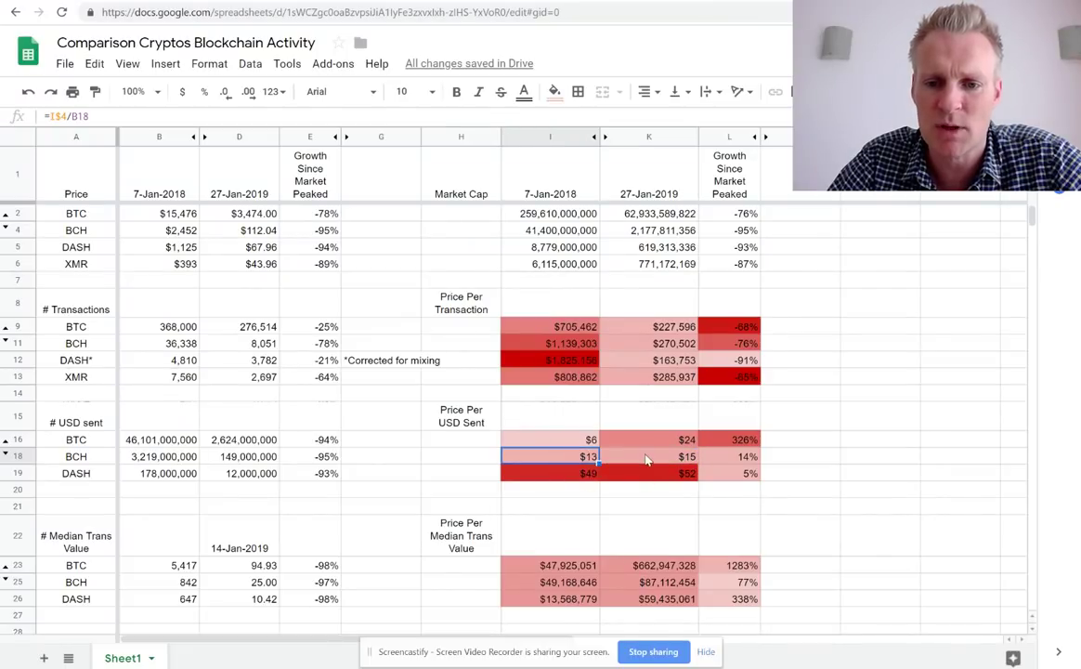
click(617, 456)
click(557, 456)
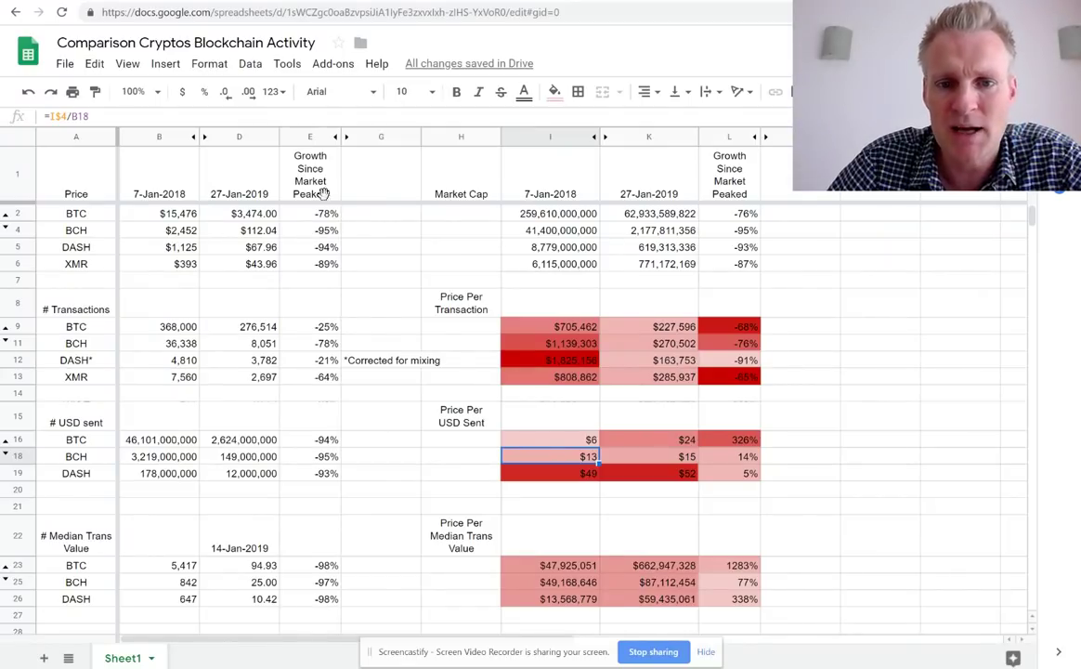
click(237, 456)
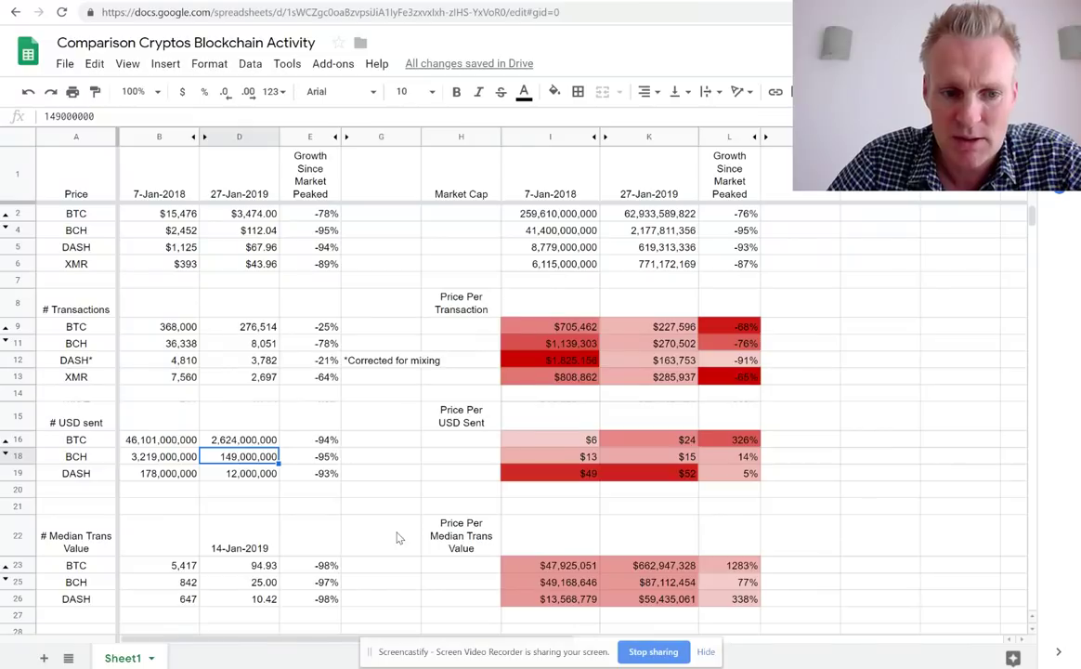
Review the median transaction values of BTC, BCH and DASH, and compare BTC's 14-Jan-2019 median with its 27-Jan-2019 transaction count
scroll(397, 537, down, 4)
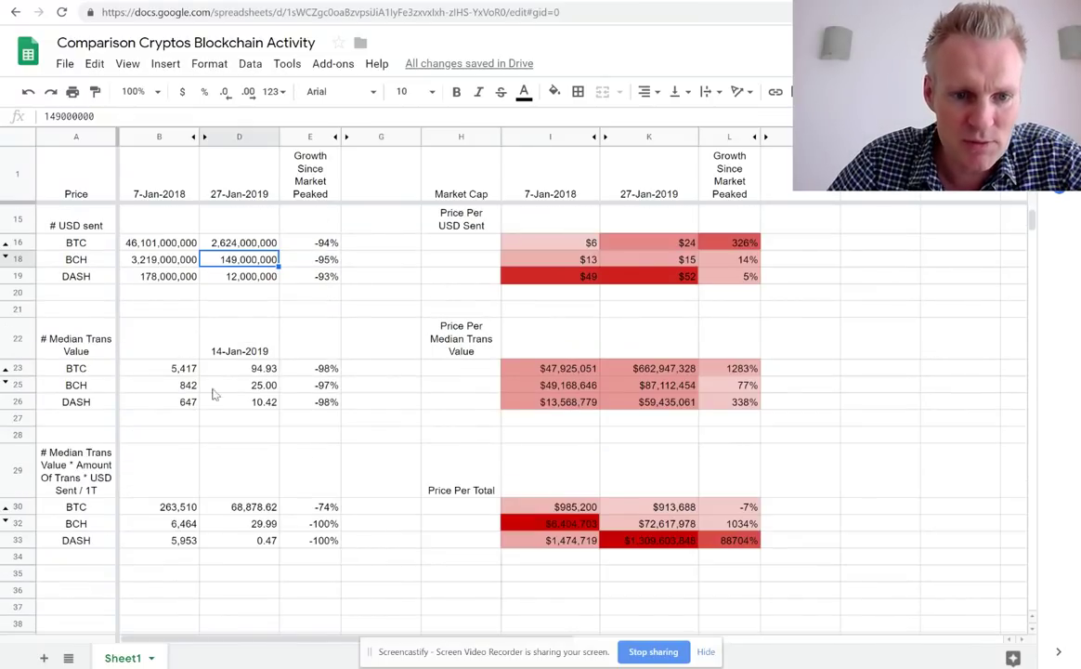
drag(181, 368, 254, 411)
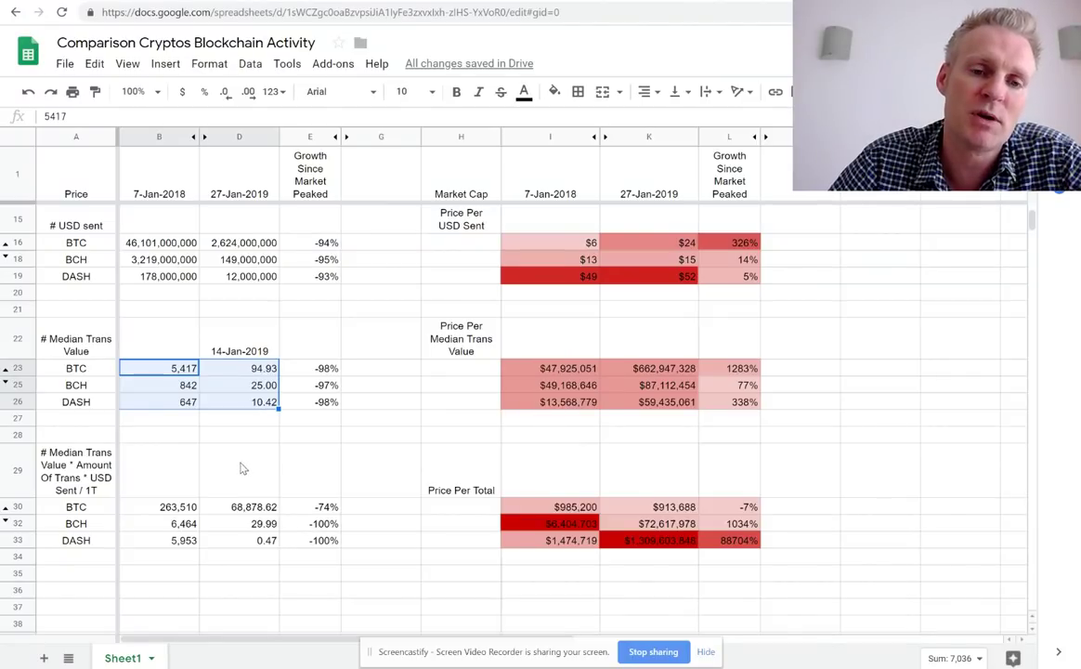
scroll(239, 467, up, 5)
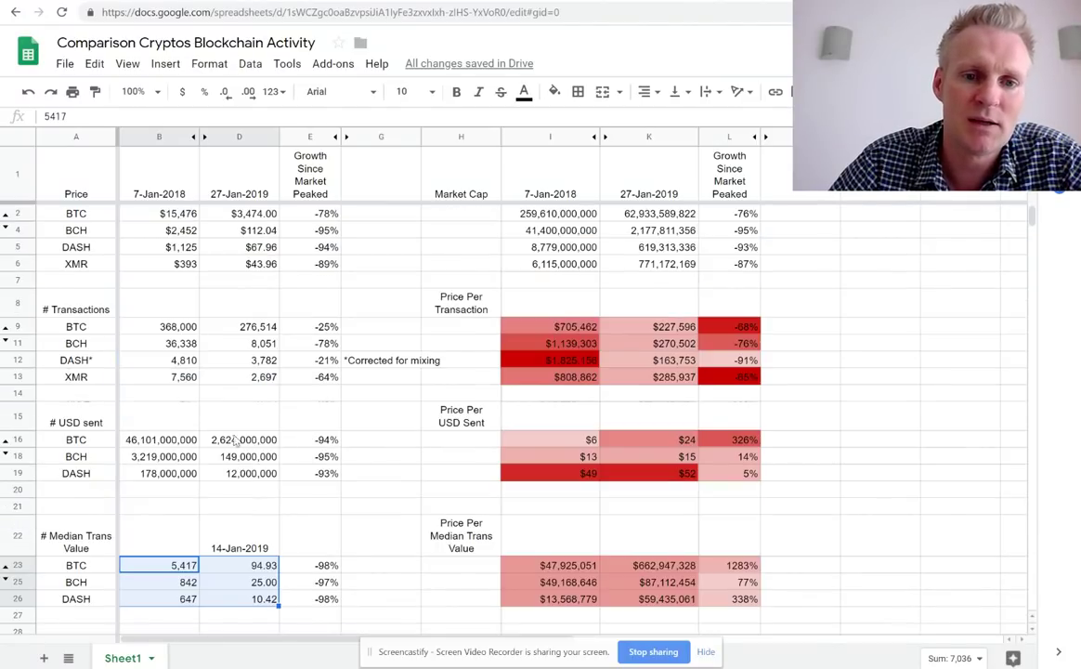
click(232, 327)
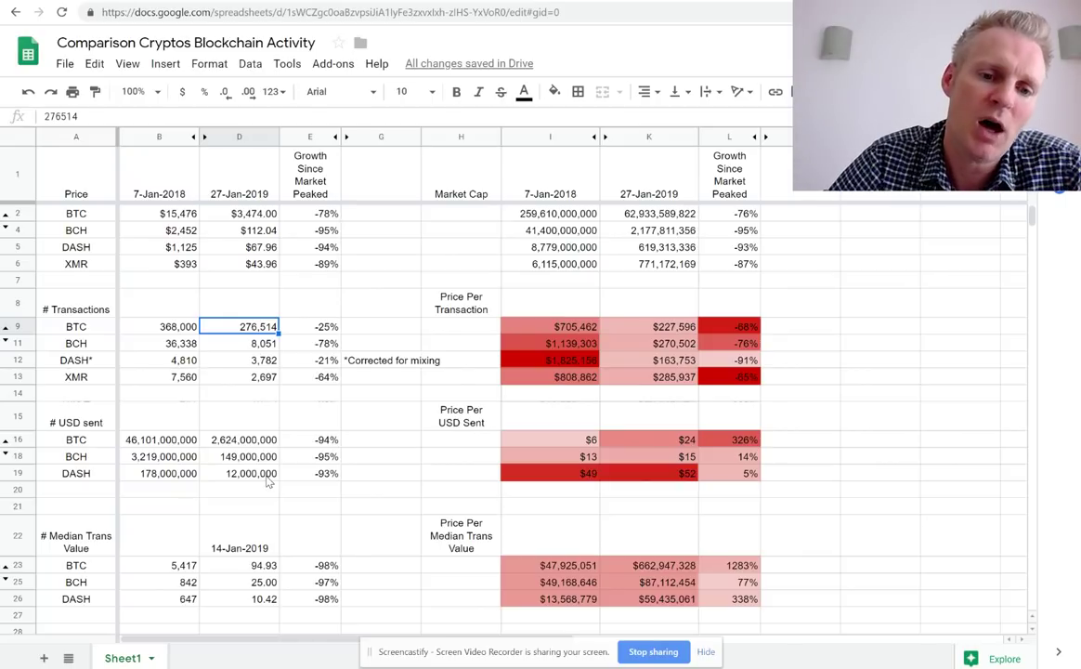
click(238, 563)
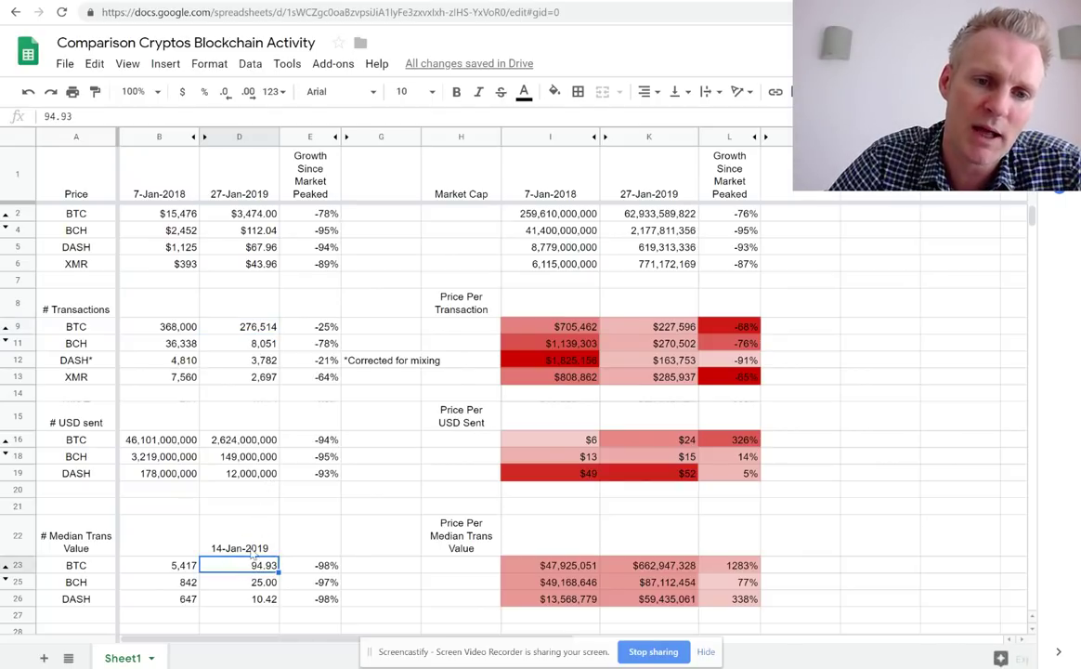
click(255, 327)
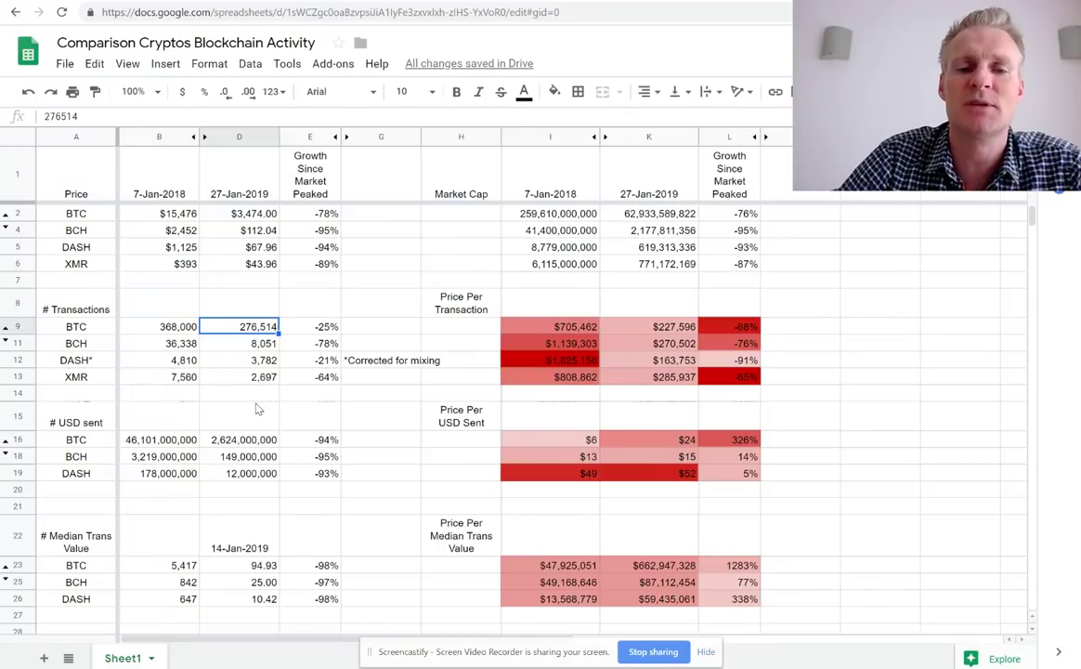
click(252, 566)
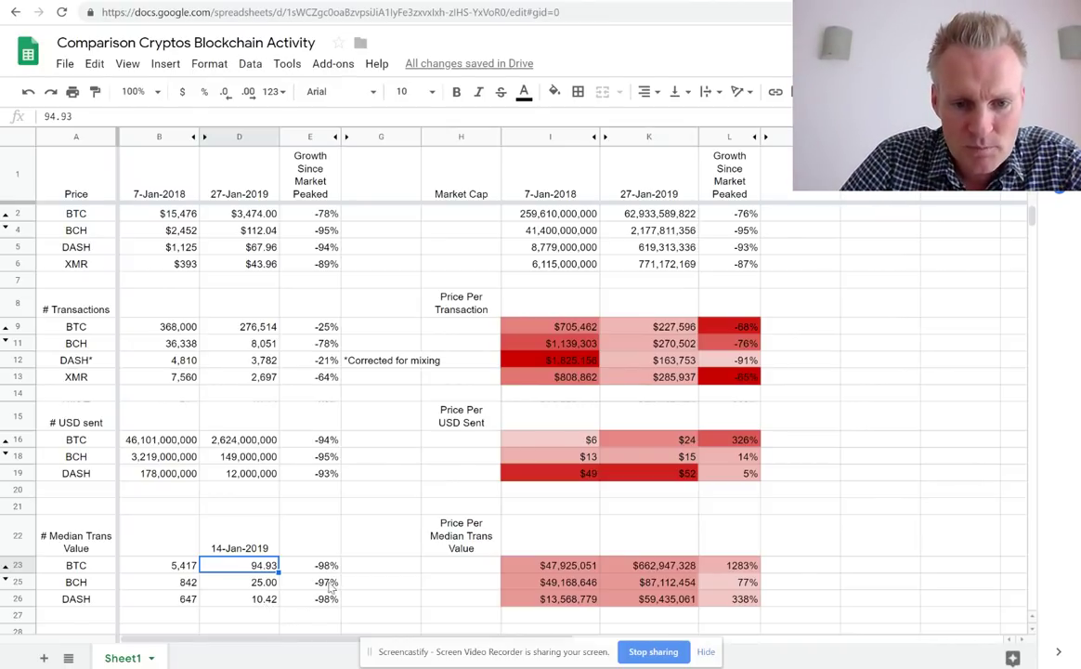
Examine the growth in median transaction value since the market peaked for BTC, BCH and DASH
drag(310, 565, 336, 598)
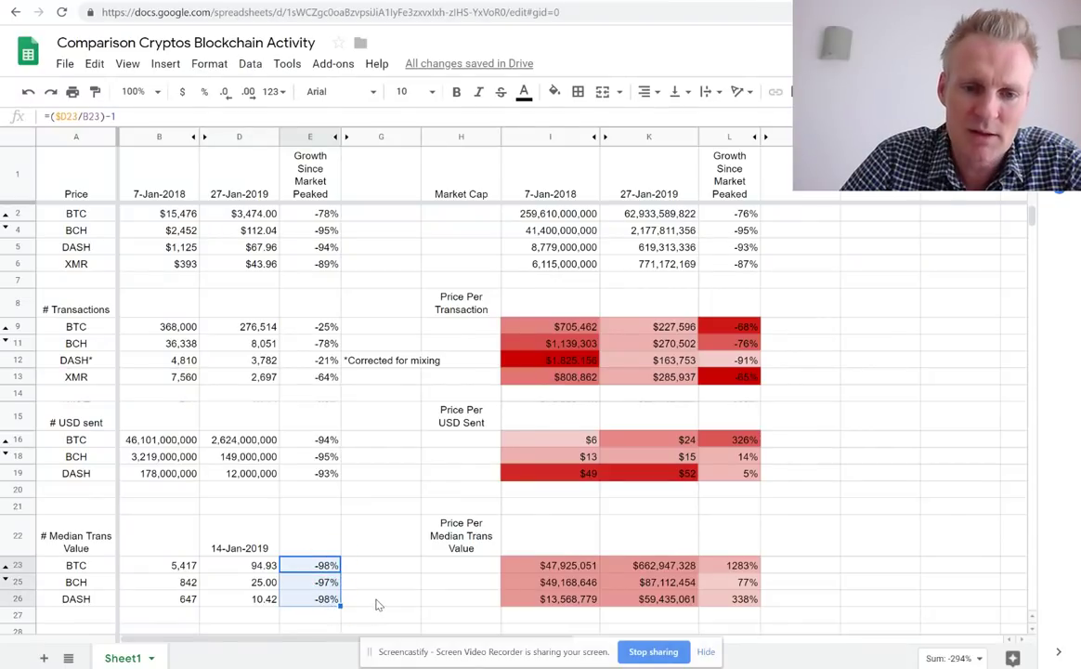
scroll(376, 604, down, 4)
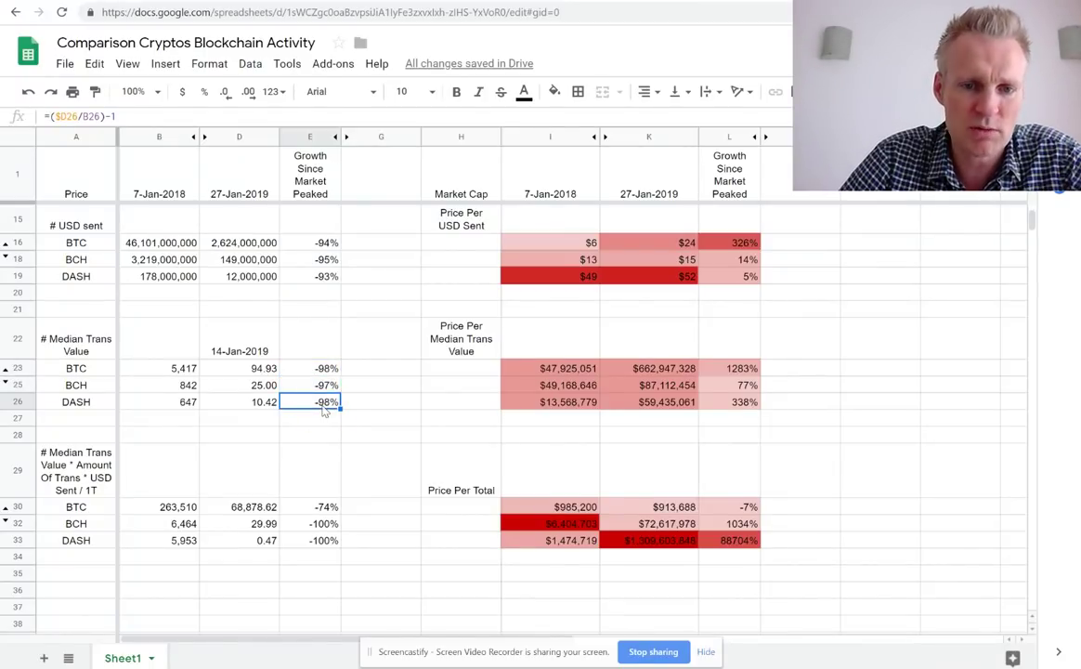
click(316, 369)
click(325, 385)
click(318, 402)
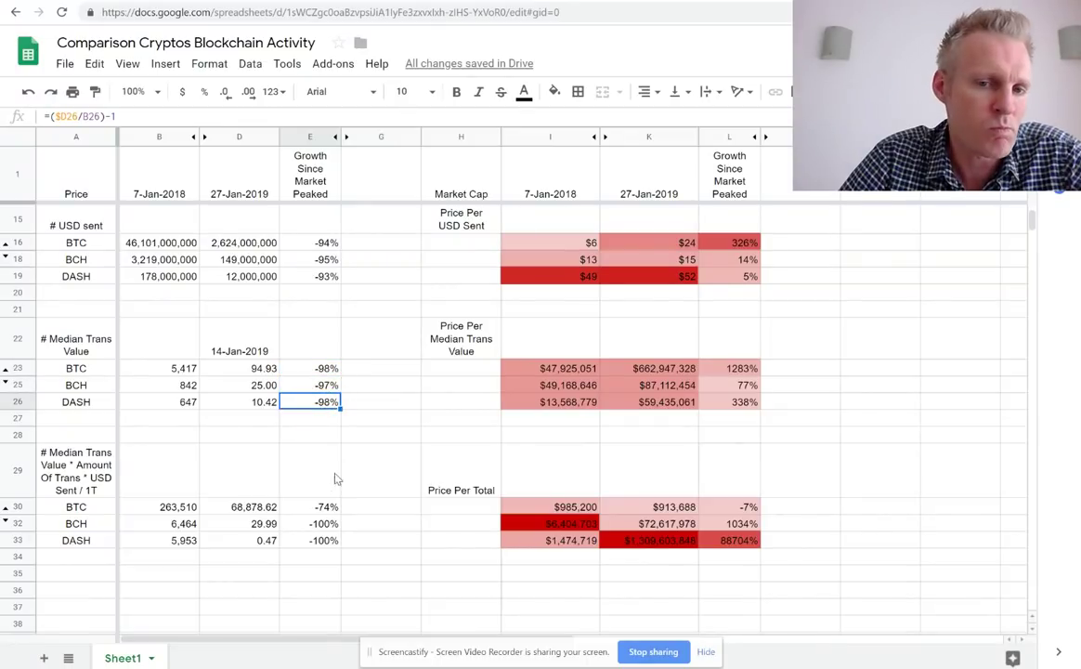
Compare the growth in transaction count since the market peaked for BTC, XMR and DASH
scroll(303, 438, up, 4)
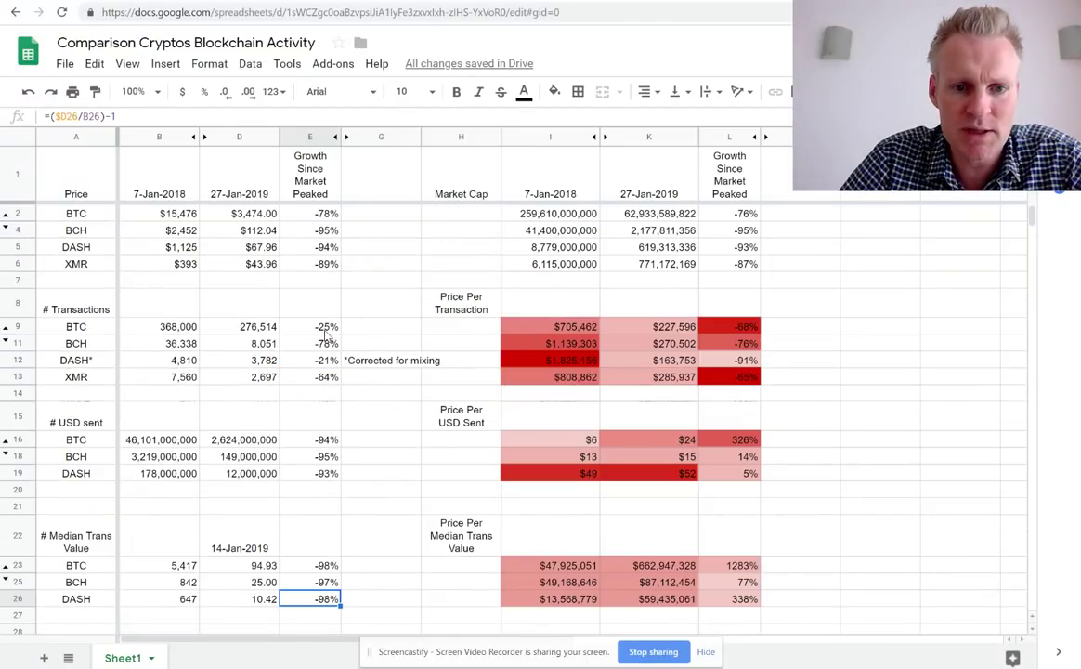
drag(311, 327, 248, 327)
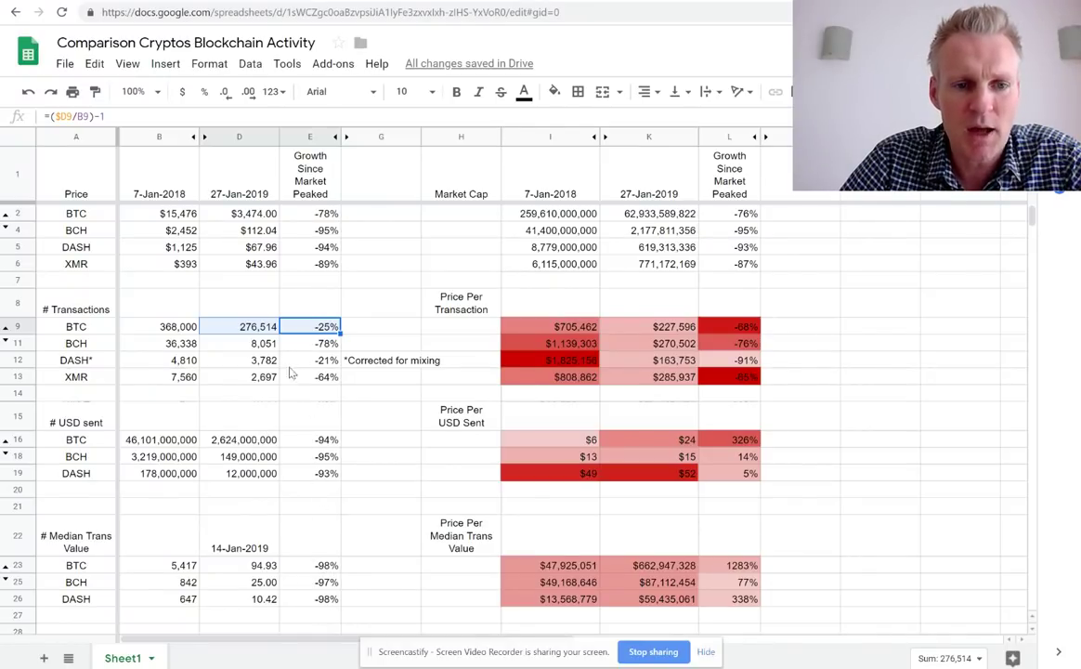
click(320, 378)
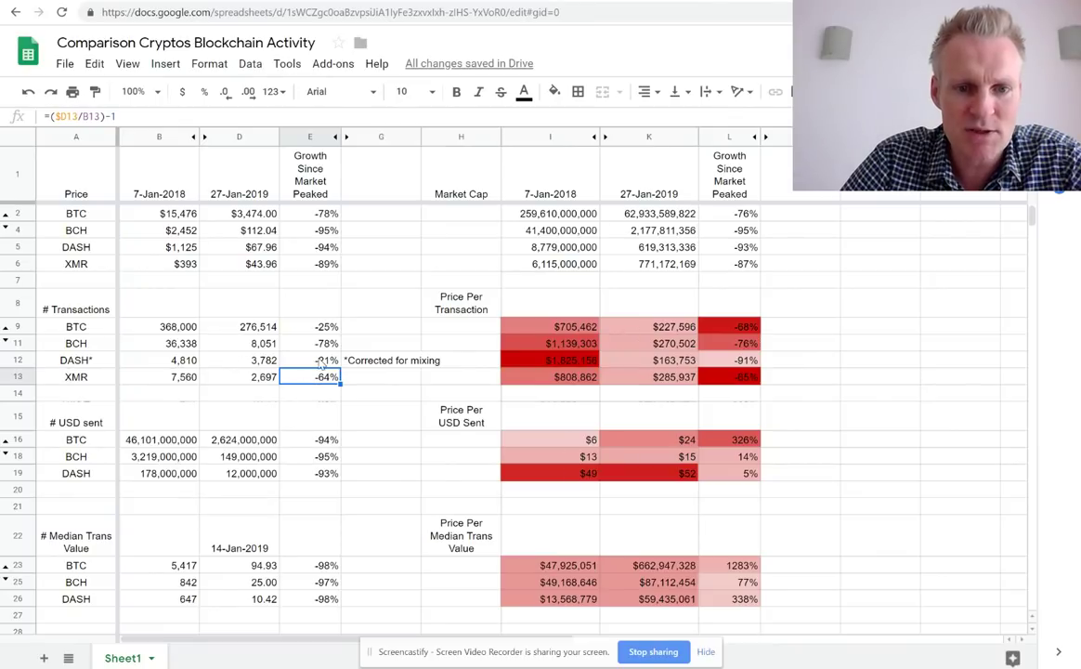
drag(322, 362, 258, 362)
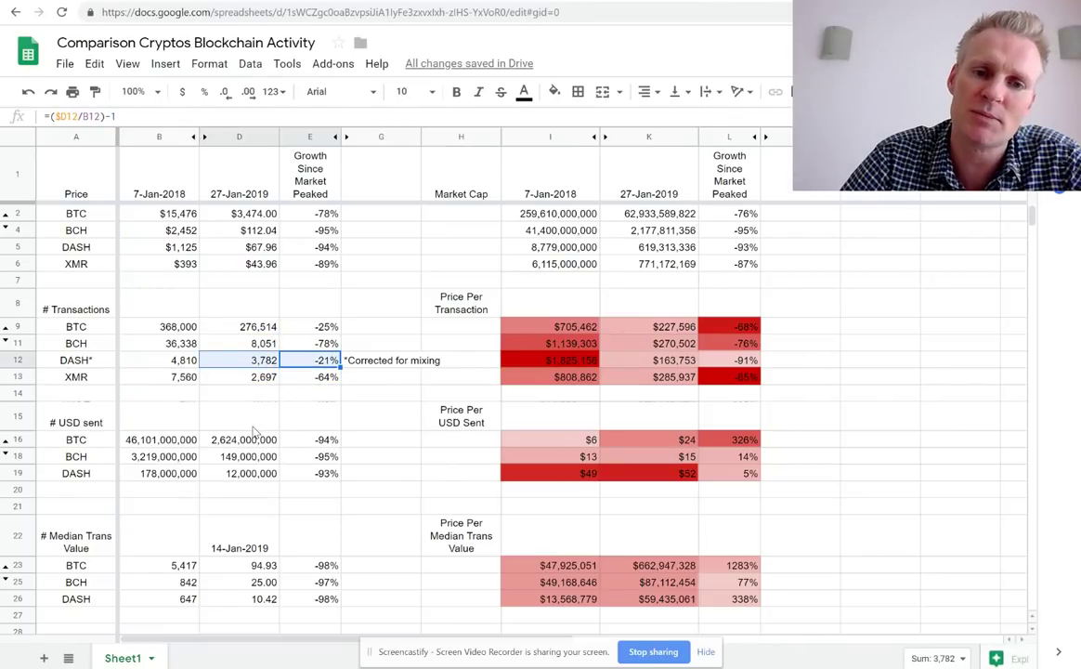
Inspect the formulas behind DASH's mixing-corrected transaction counts for 7-Jan-2018 and 27-Jan-2019, along with its growth since the peak
click(290, 436)
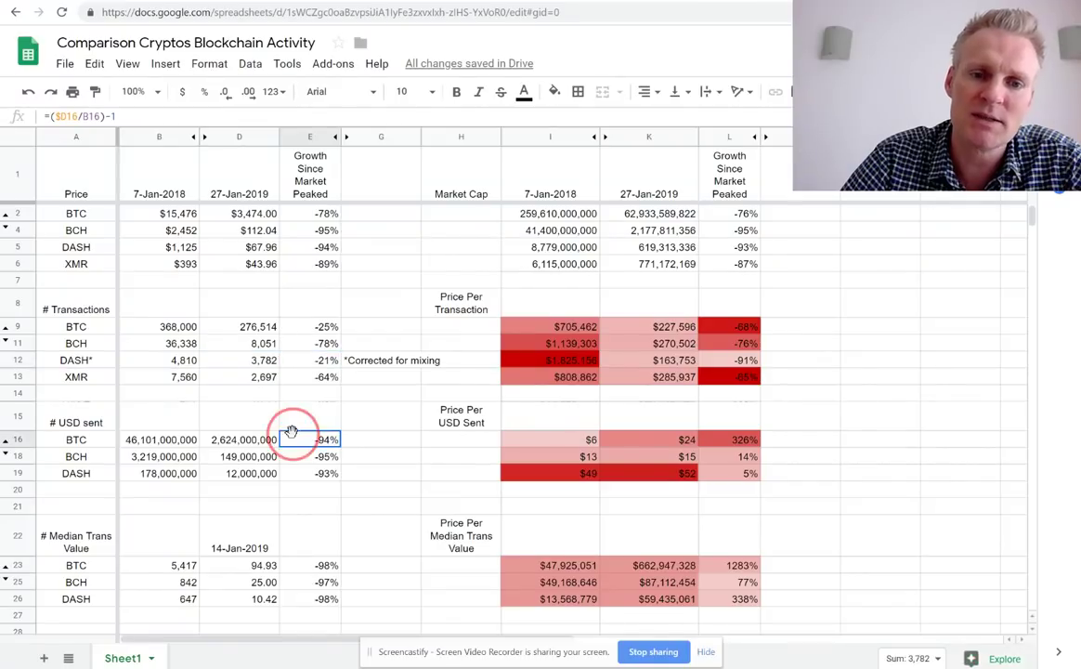
key(Up)
key(Up)
key(Up)
key(Up)
key(Left)
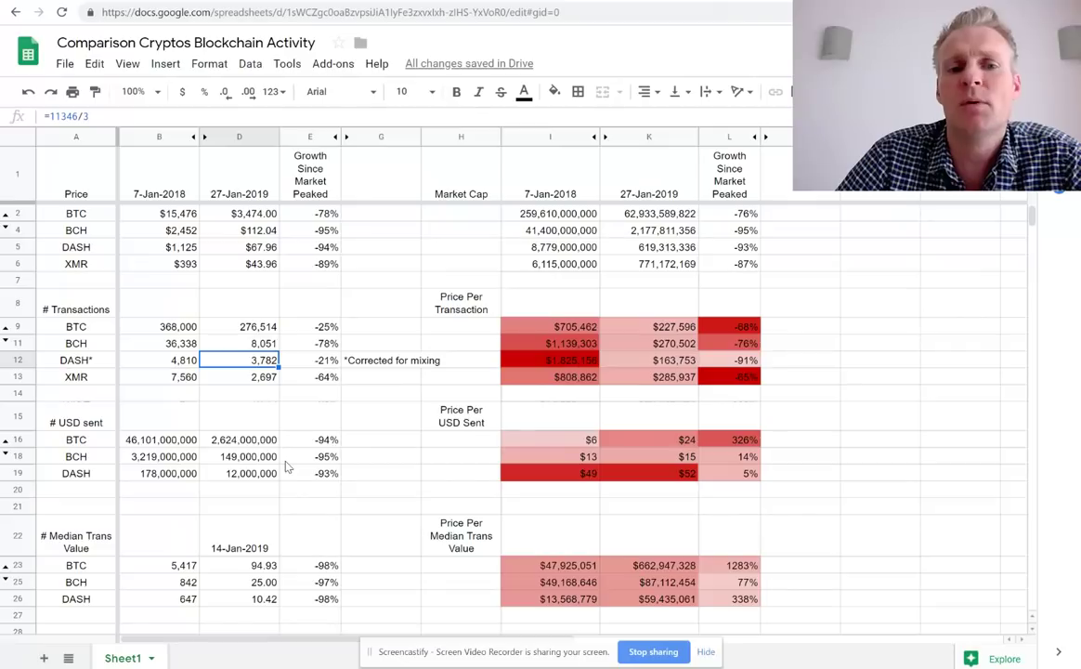
key(Left)
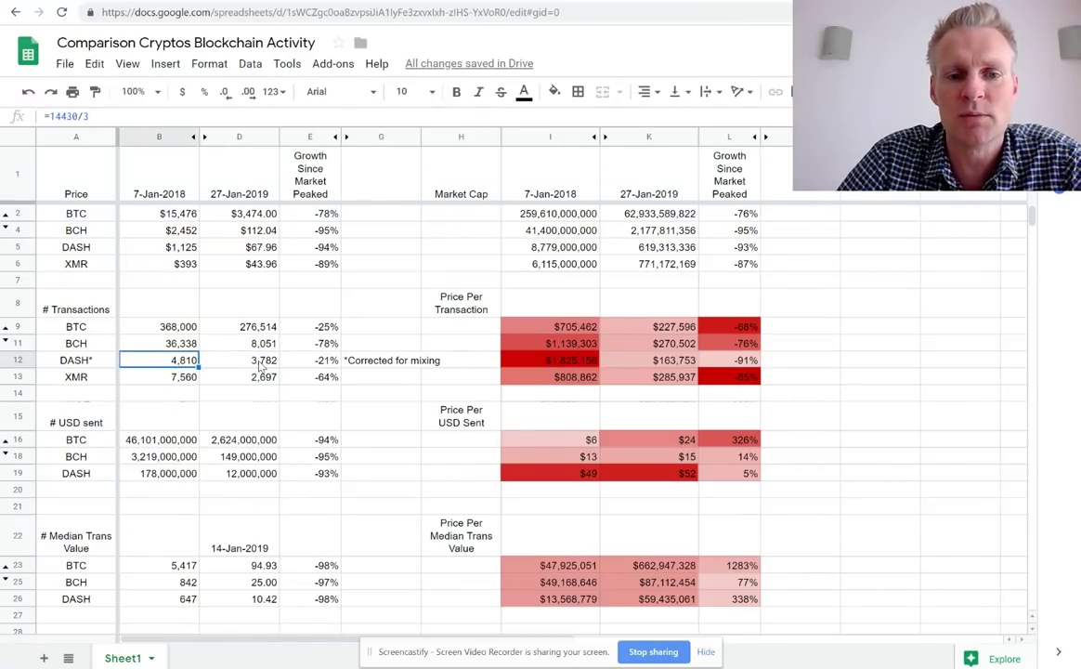
key(Right)
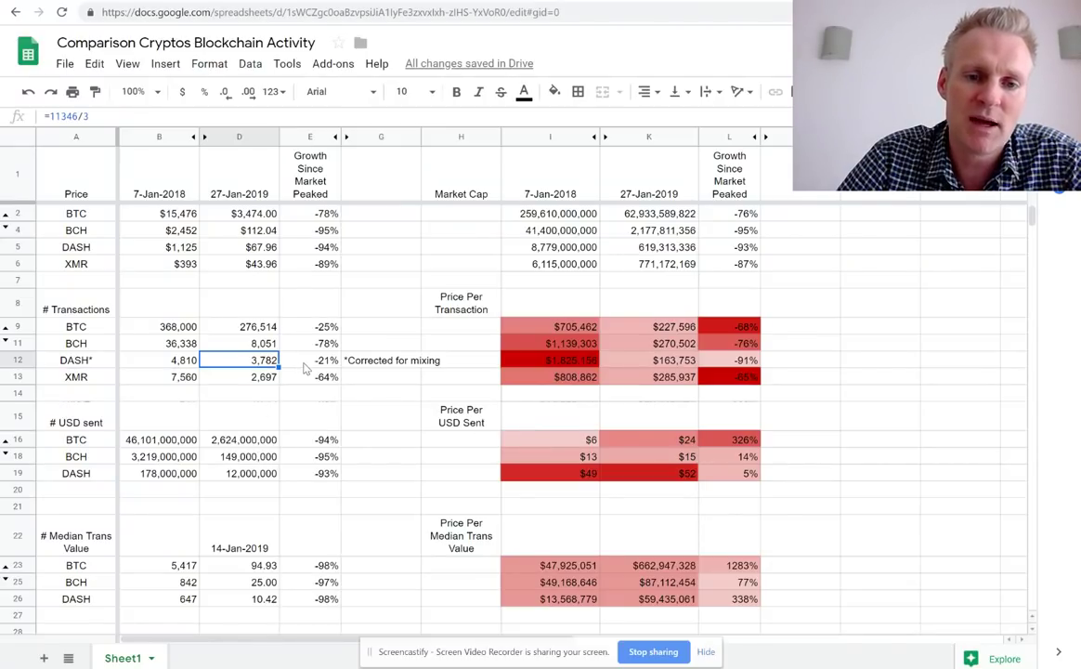
key(Right)
key(Left)
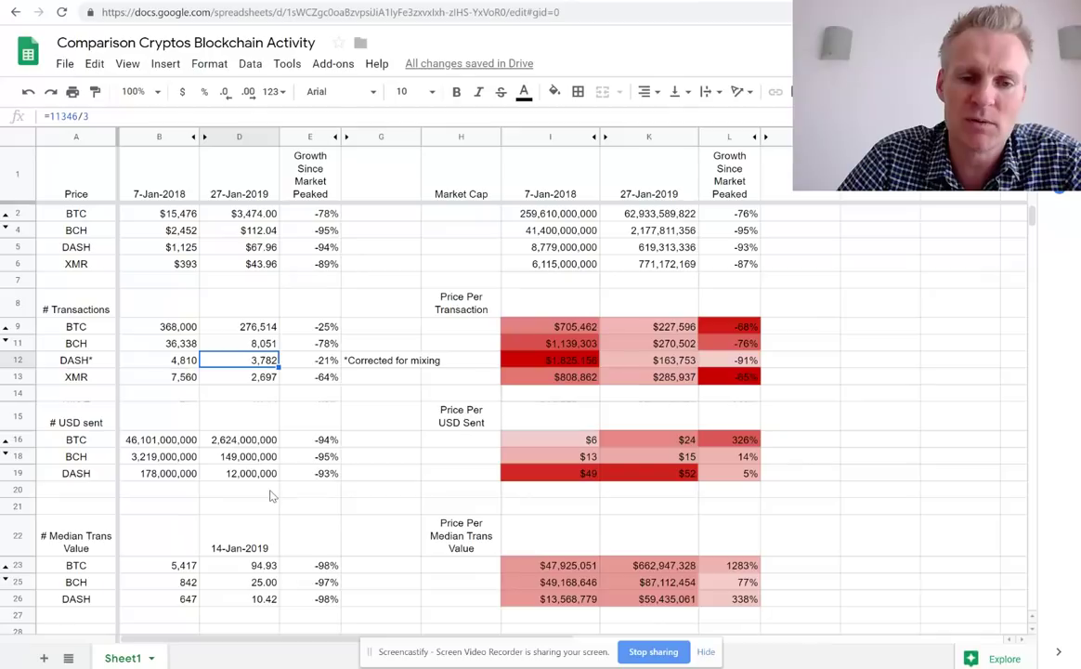
click(322, 362)
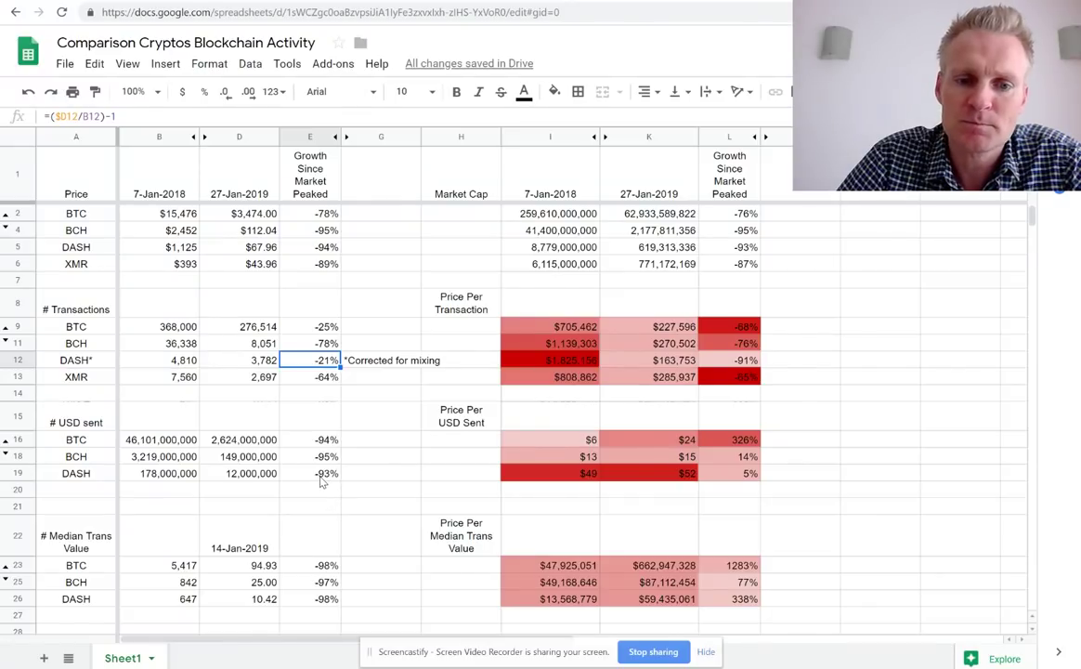
Review the growth in USD sent for DASH and BCH, and the growth in median transaction value for all three coins
drag(321, 473, 277, 470)
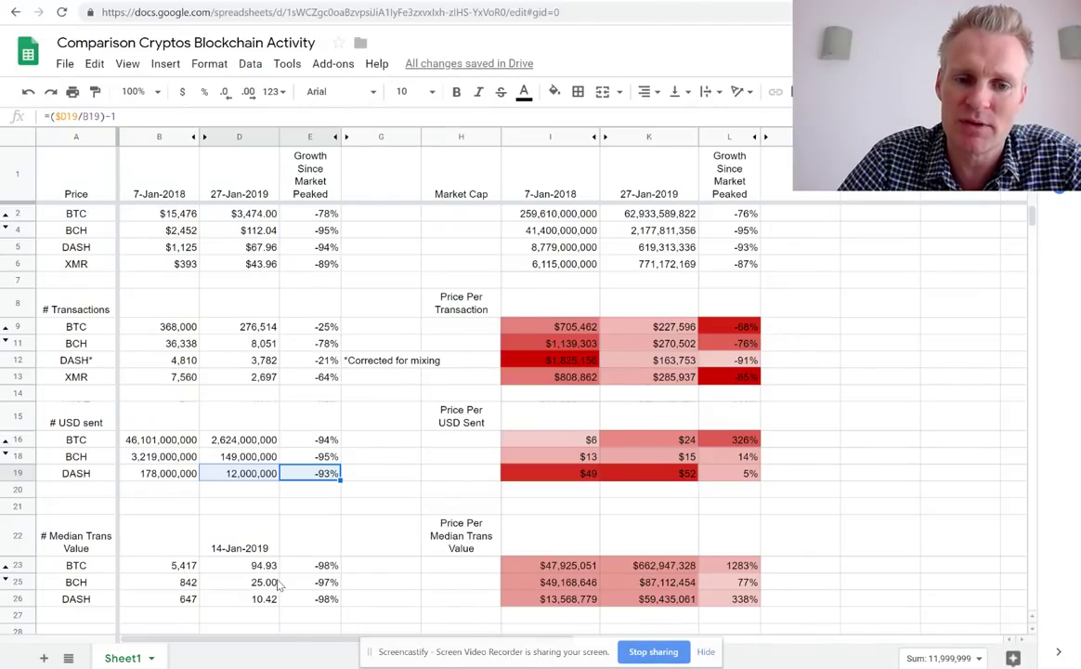
click(314, 456)
click(317, 472)
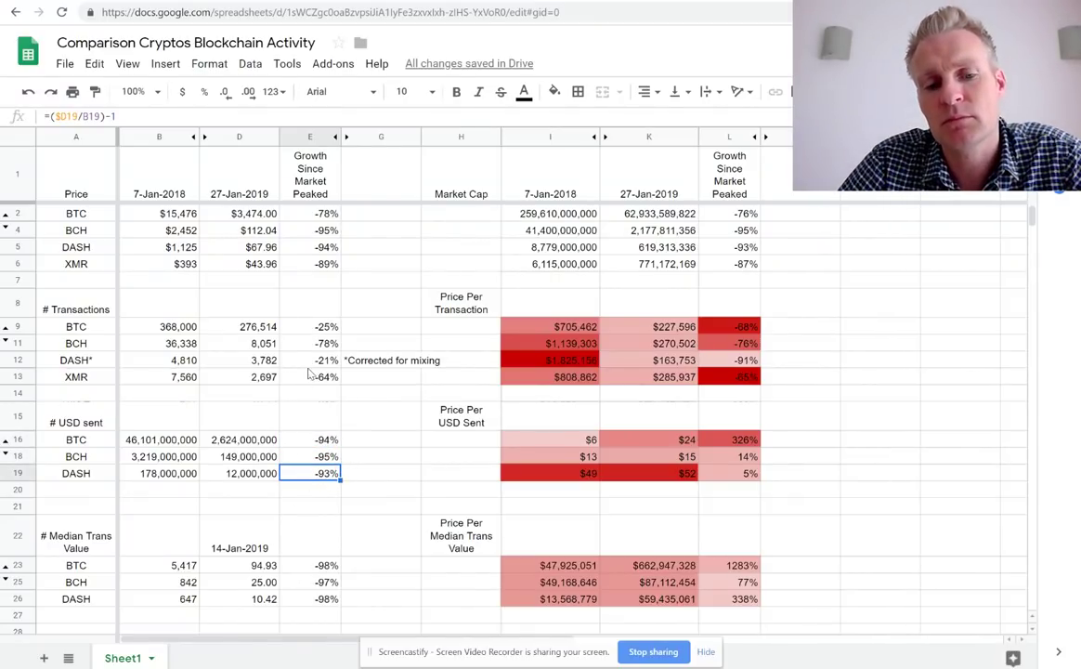
drag(323, 601, 314, 568)
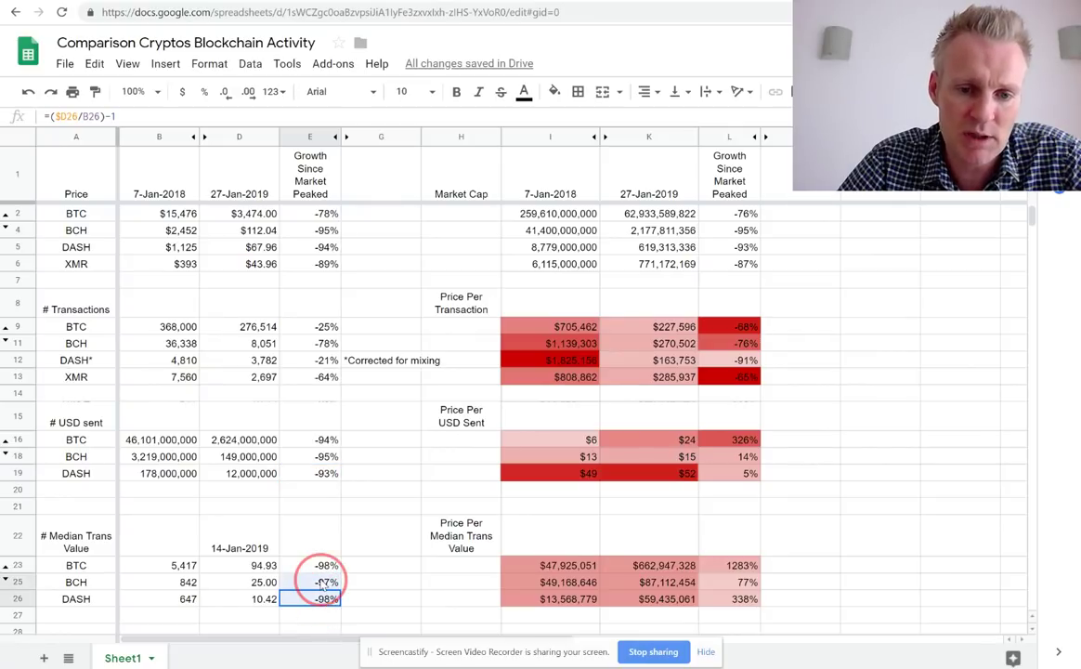
Review DASH's median transaction value for 14-Jan-2019, the median value growth of all three coins, and USD sent growth for DASH and BCH
click(246, 602)
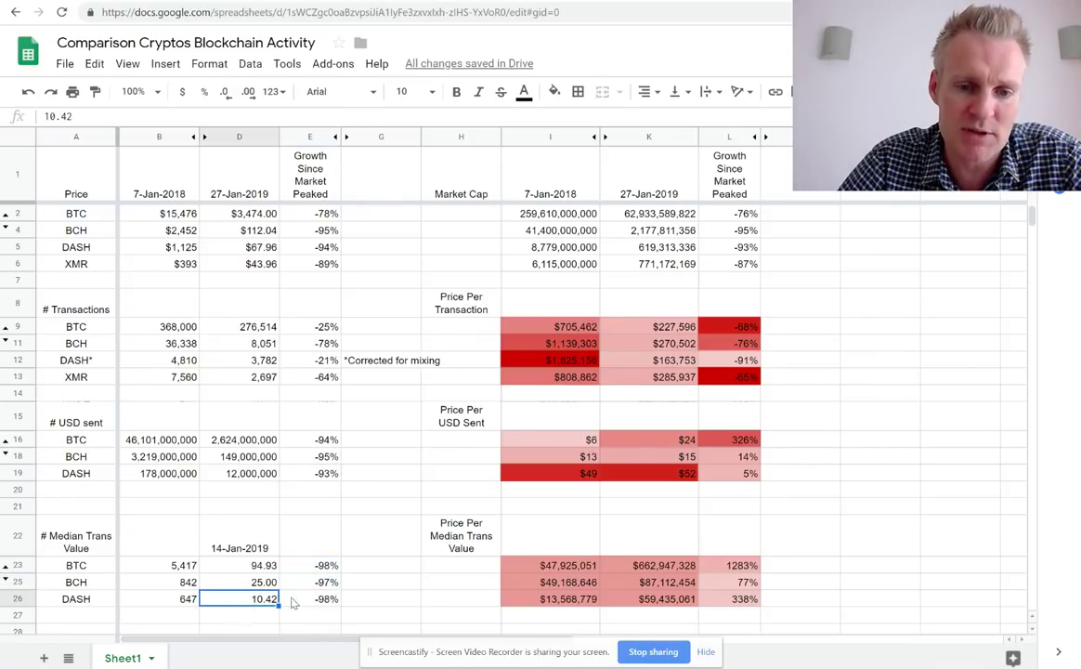
click(314, 598)
click(316, 566)
click(316, 583)
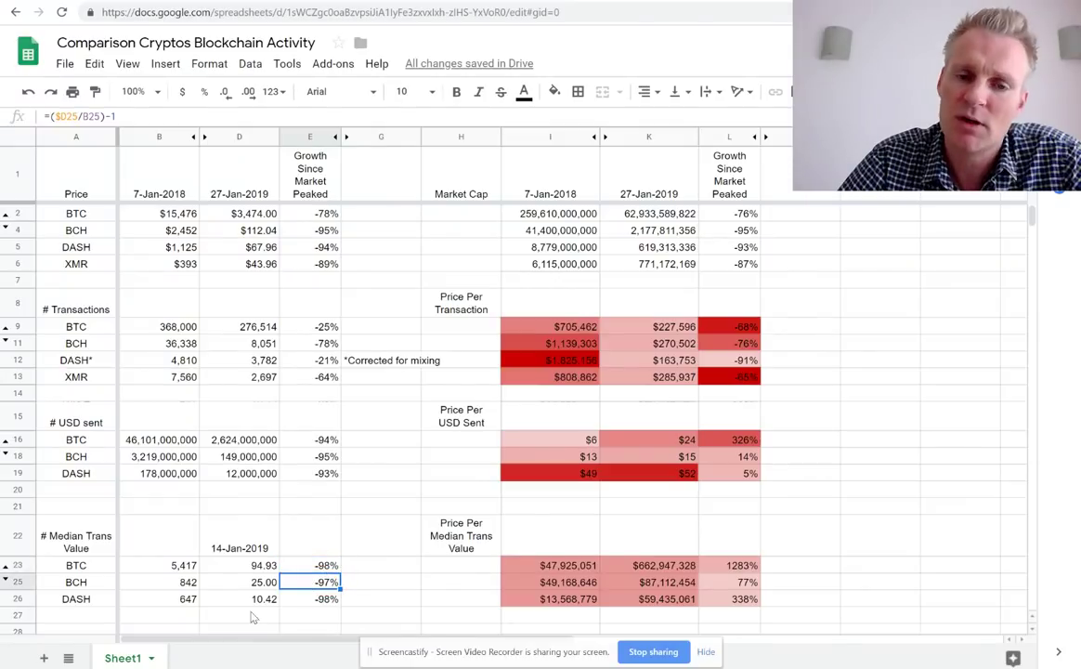
click(319, 474)
click(322, 455)
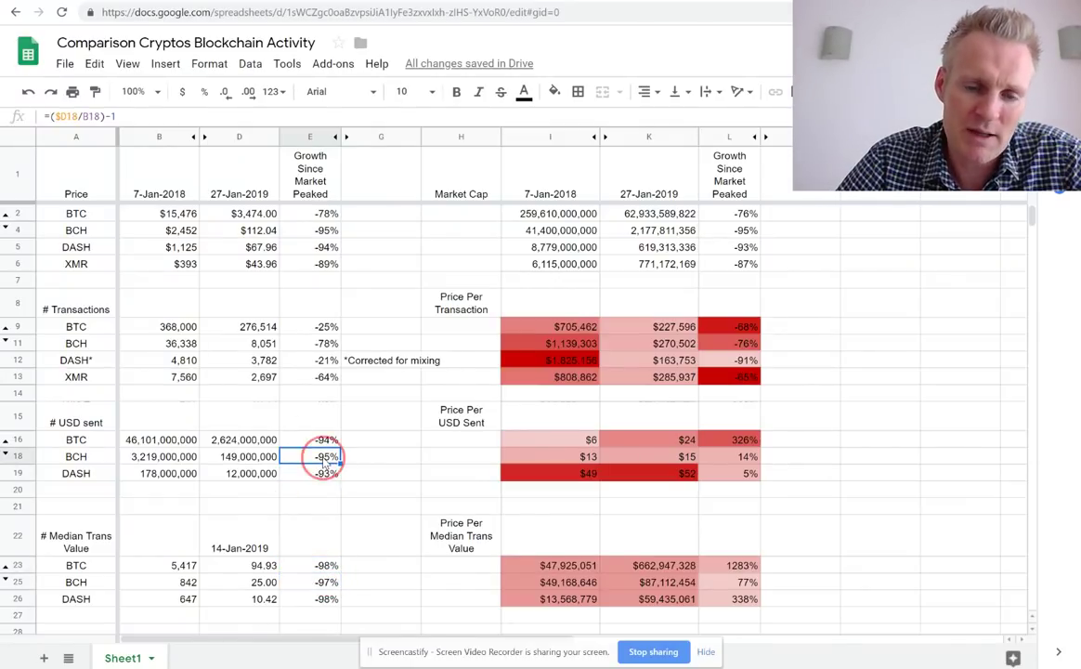
Compare the 27-Jan-2019 transaction counts and growth since the peak for DASH and BTC
click(296, 375)
click(263, 362)
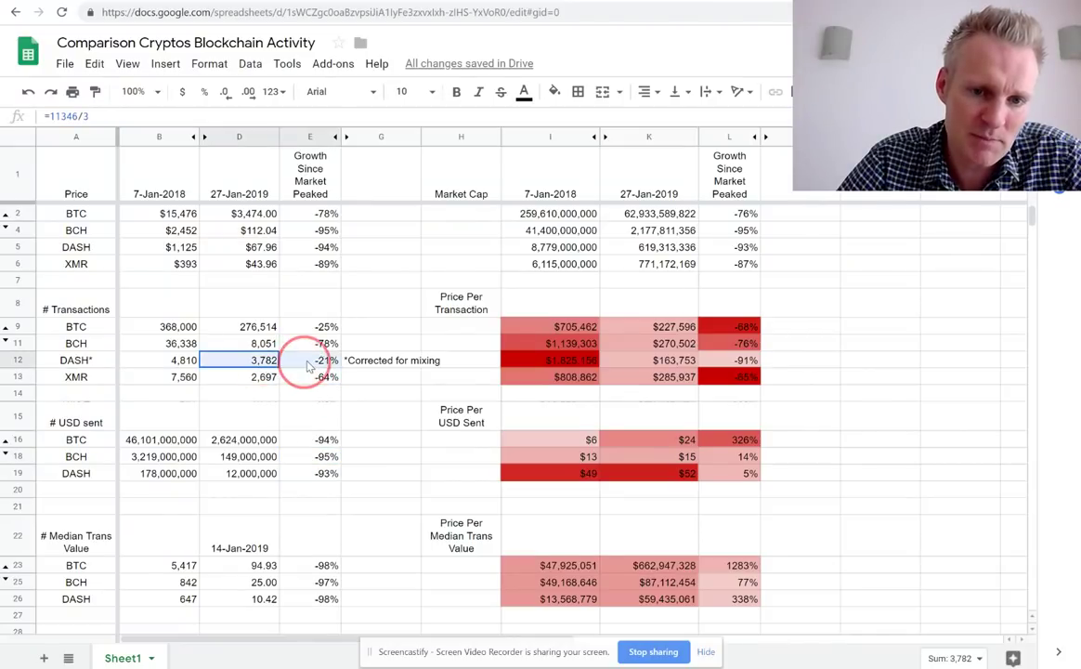
click(275, 330)
drag(304, 331, 316, 330)
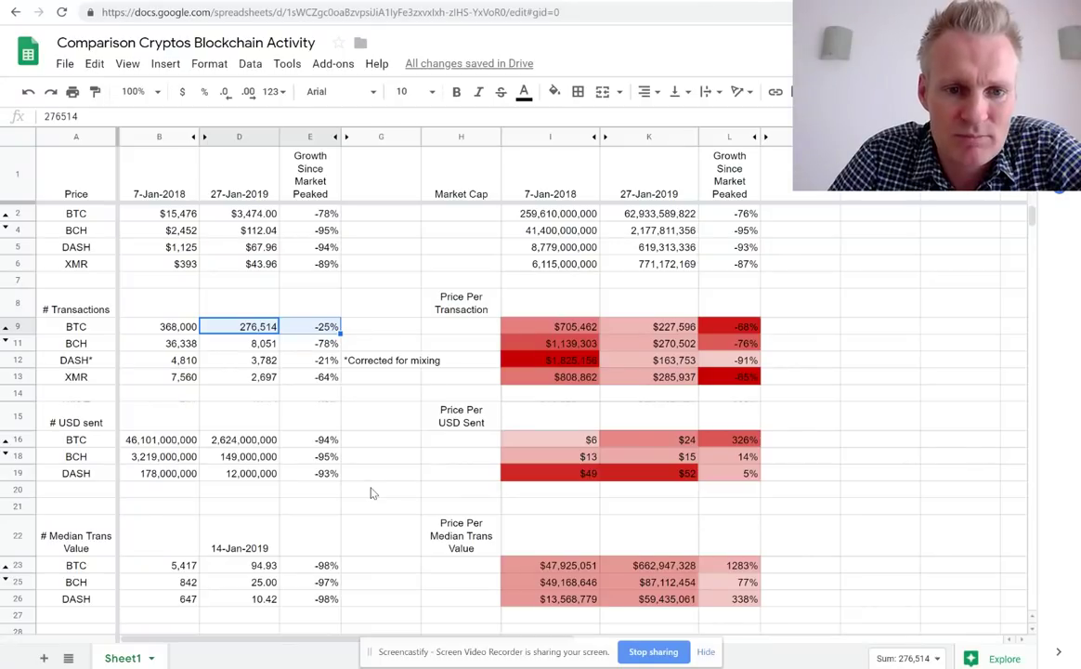
click(252, 361)
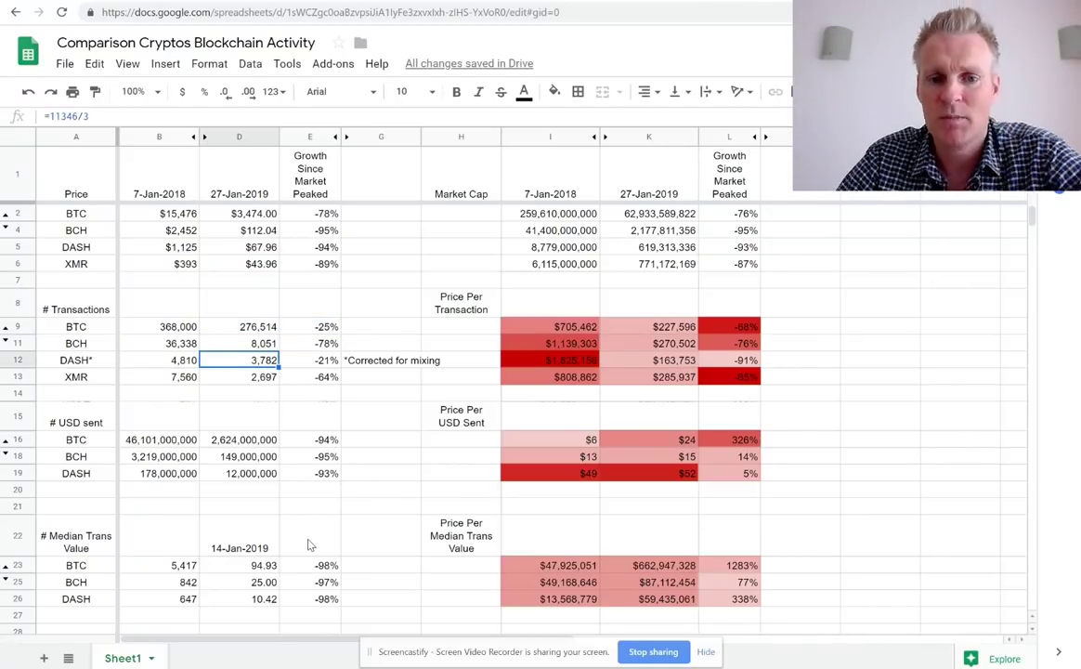
Check BCH's USD sent for 27-Jan-2019 and glance at the combined activity totals and Price Per Total section
click(247, 457)
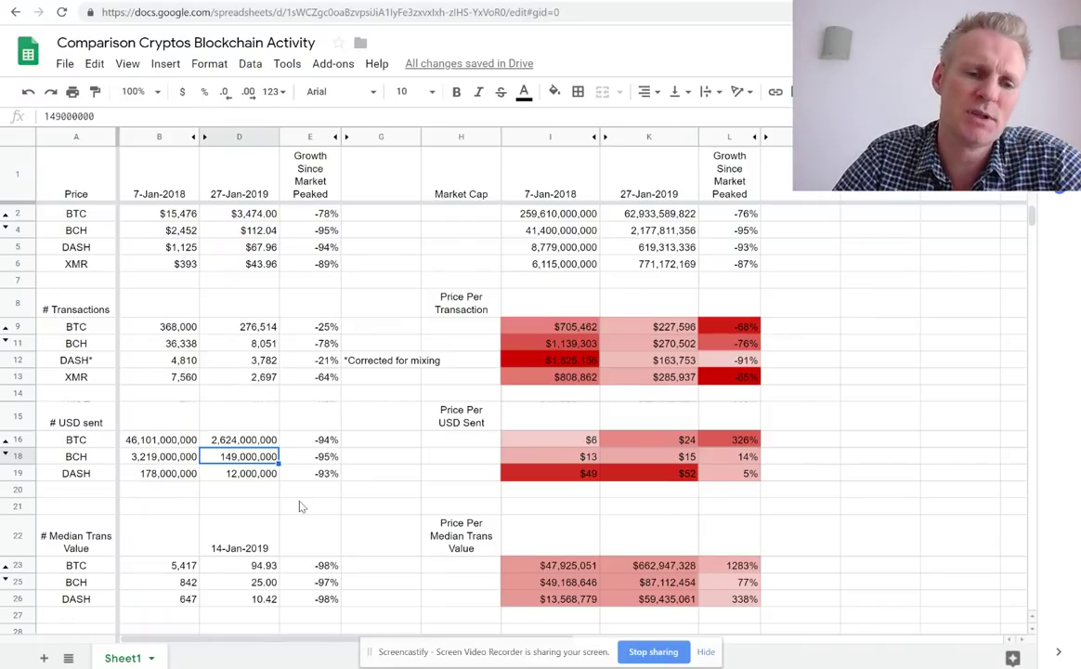
scroll(299, 506, down, 3)
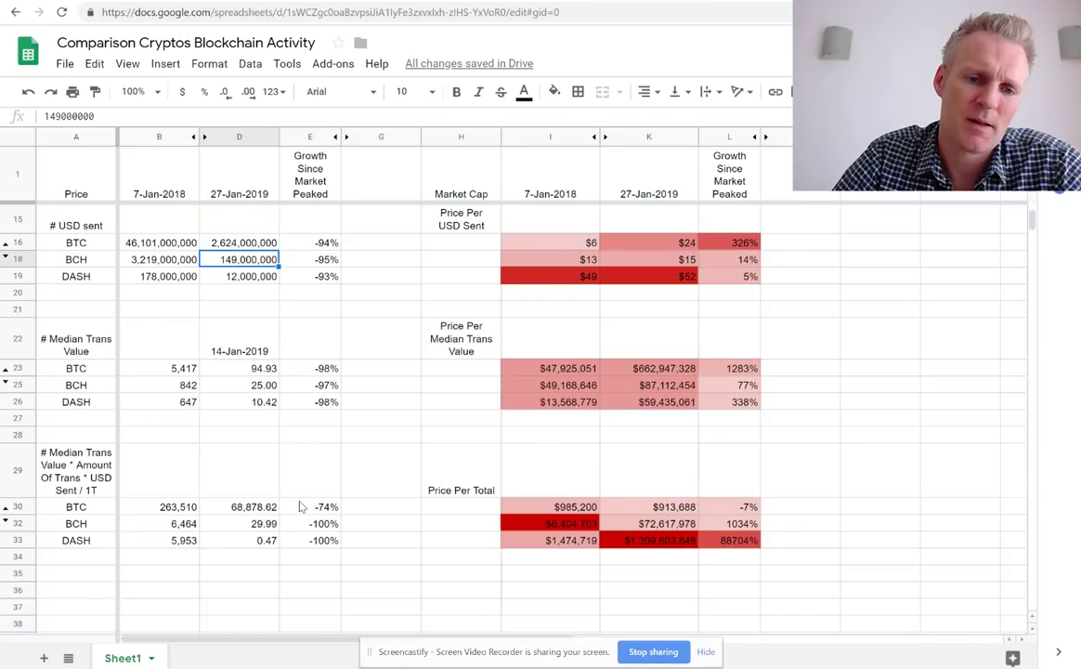
scroll(299, 506, up, 3)
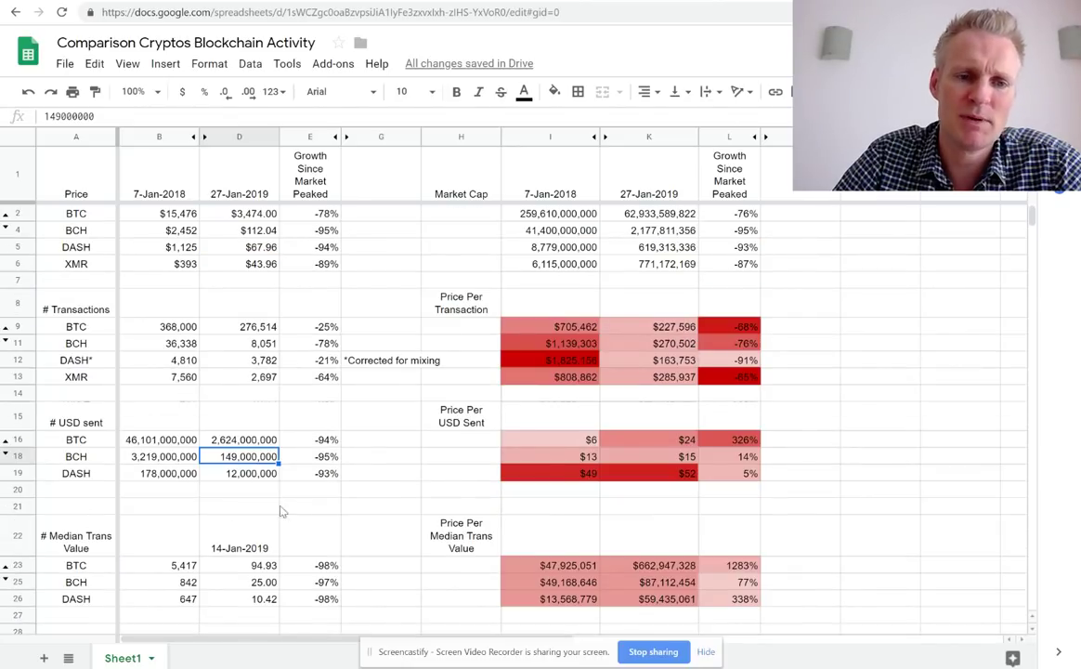
Compare BCH's transaction count and growth since the peak with those of BTC, DASH and XMR
click(88, 343)
drag(266, 344, 185, 344)
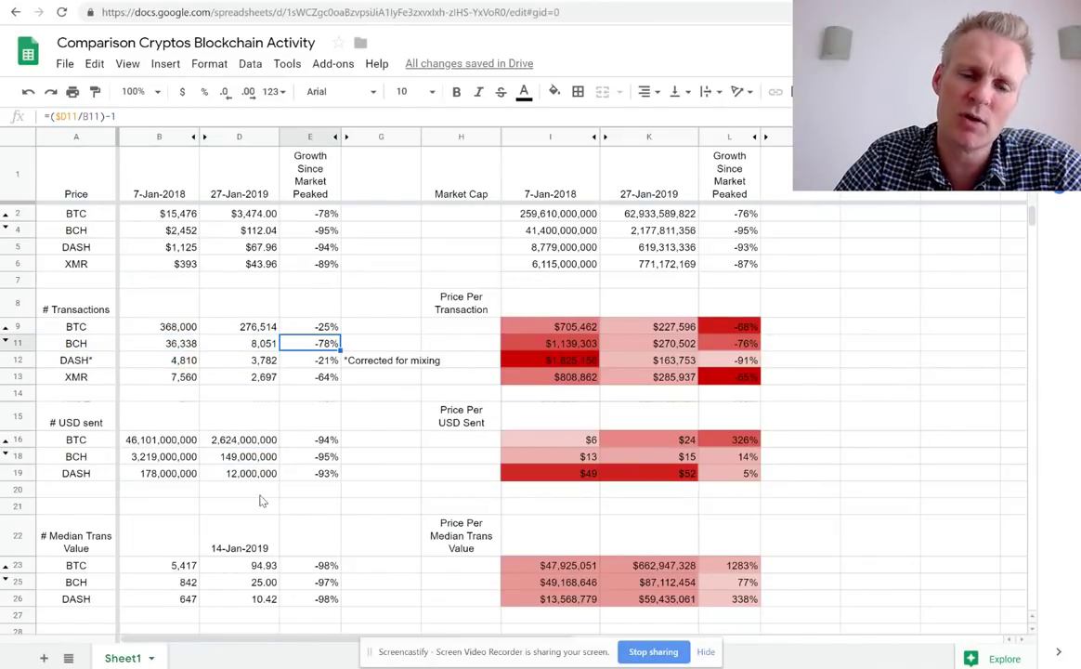
drag(249, 327, 297, 322)
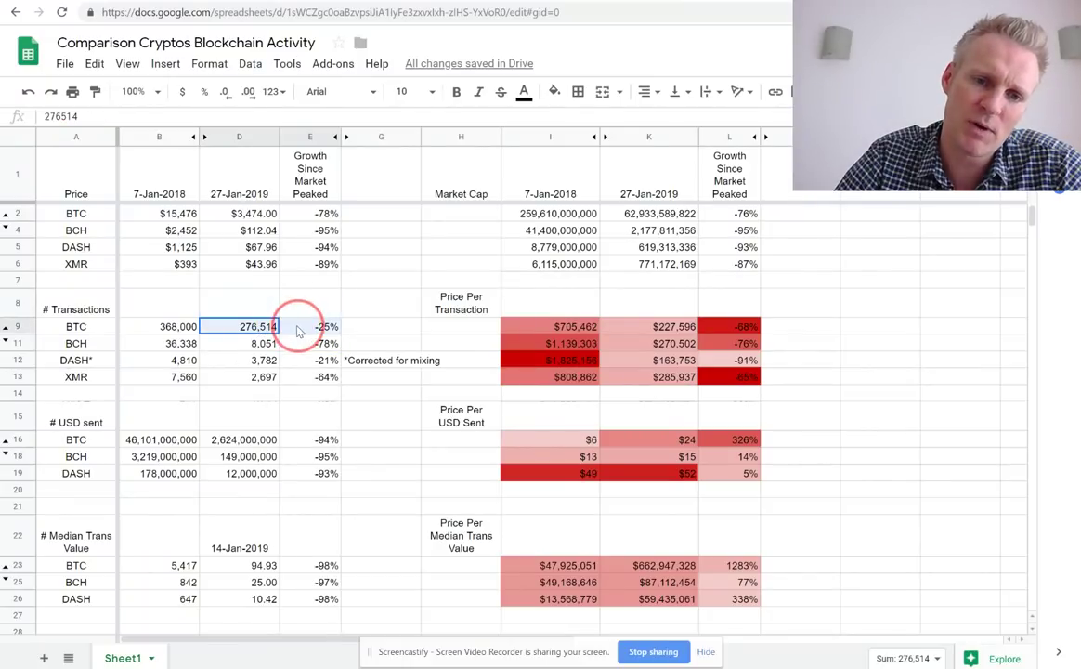
click(275, 361)
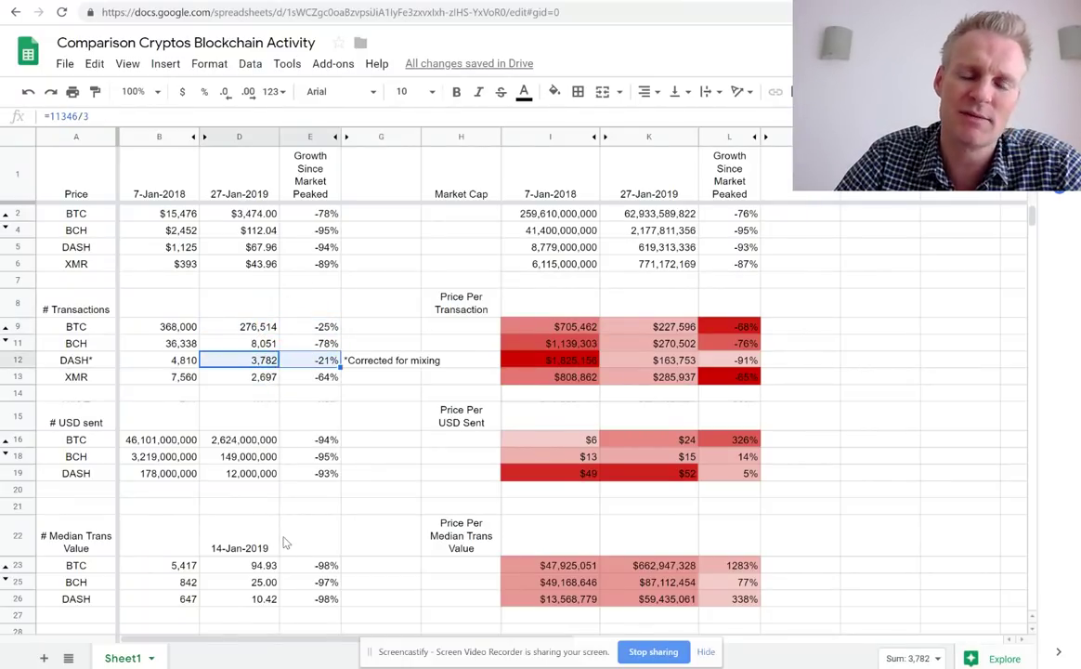
drag(316, 376, 270, 378)
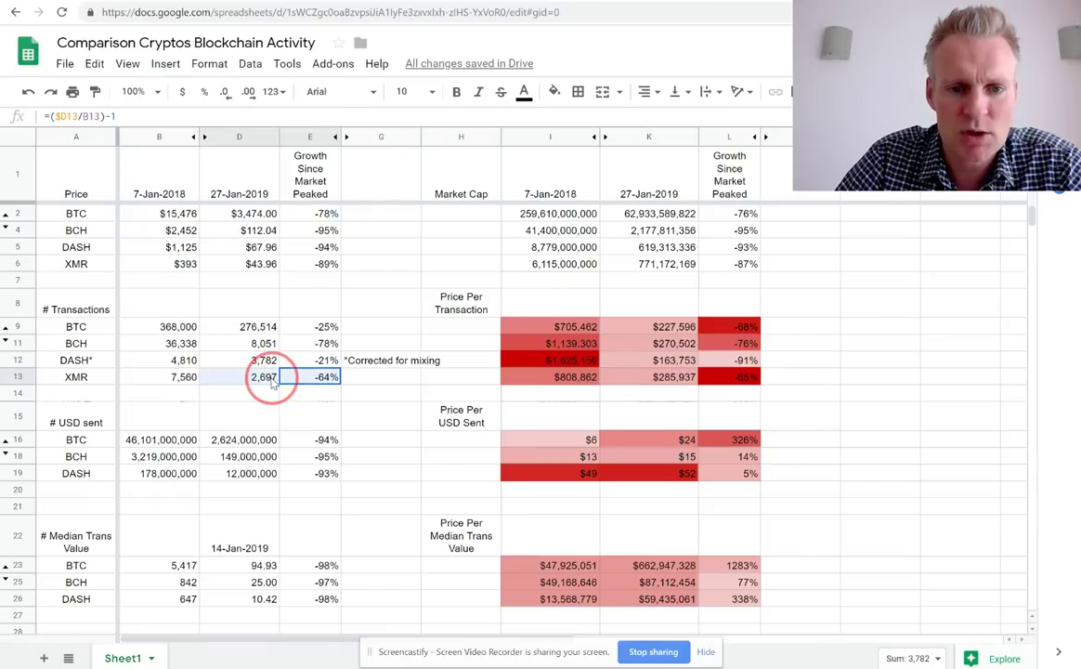
Examine XMR's 27-Jan-2019 transaction count and growth since the peak against DASH's mixing-corrected figures
click(79, 371)
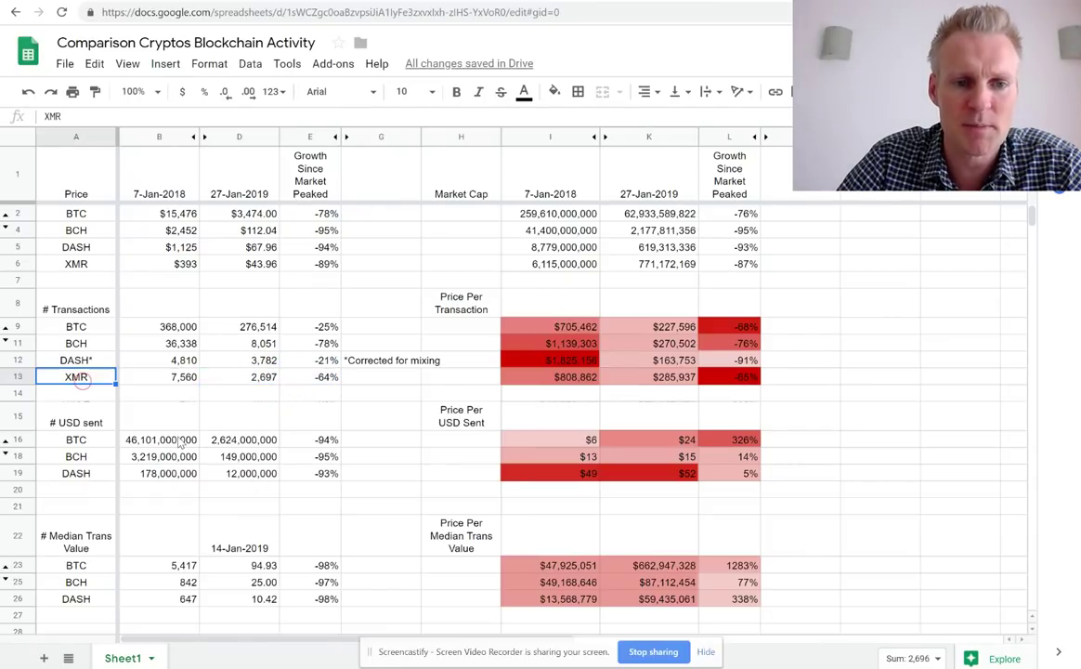
drag(261, 378, 306, 378)
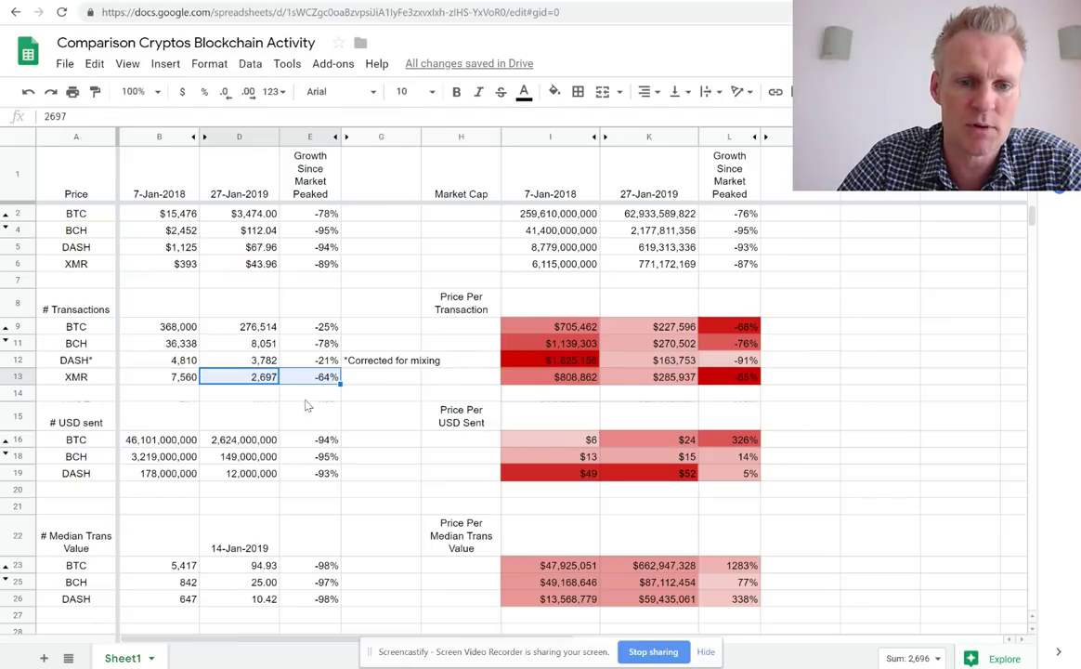
drag(315, 342, 311, 379)
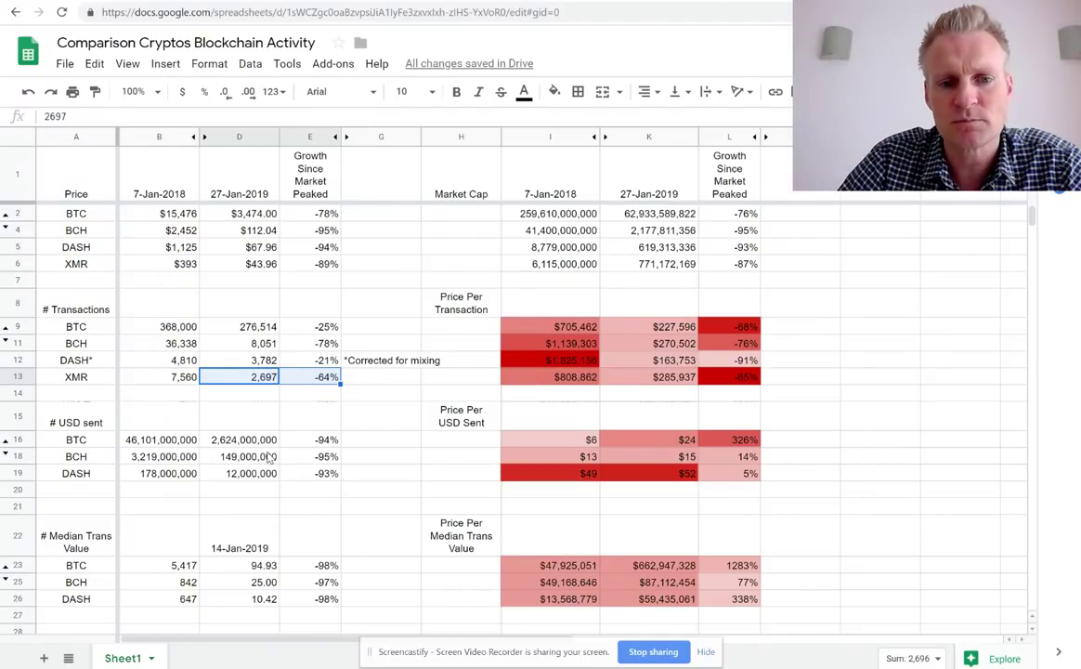
click(300, 401)
drag(269, 377, 311, 377)
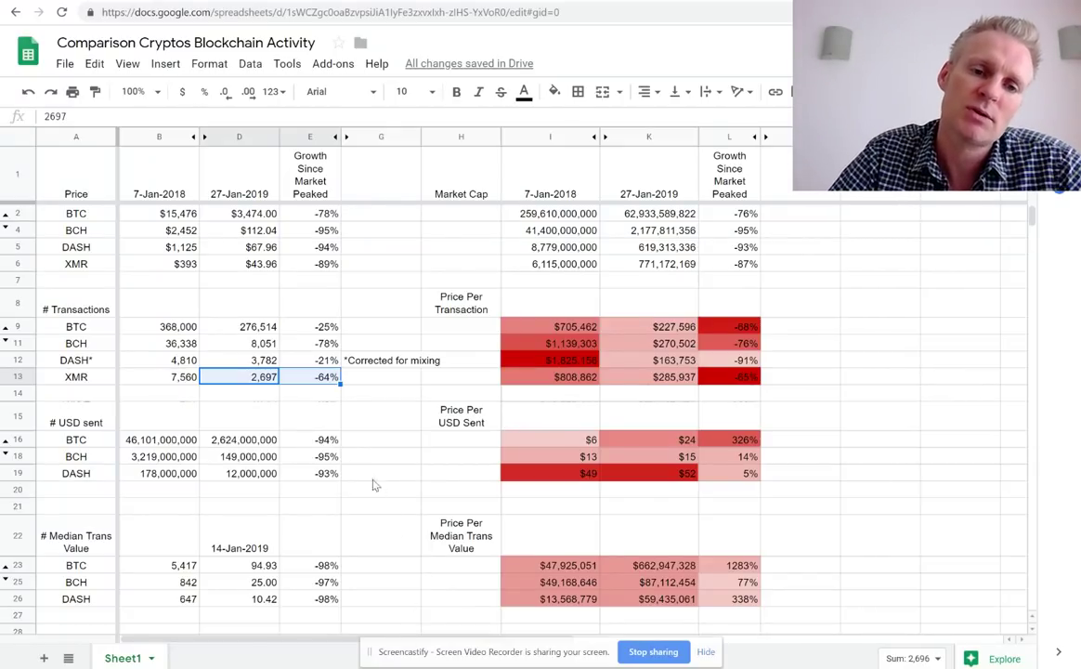
click(290, 377)
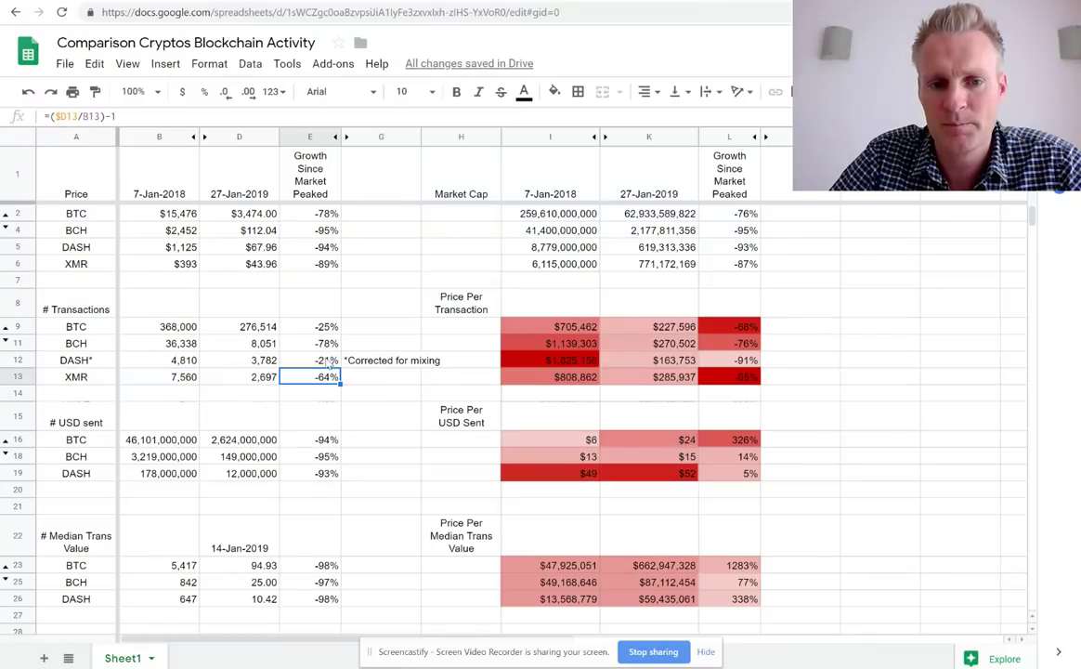
drag(324, 362, 270, 362)
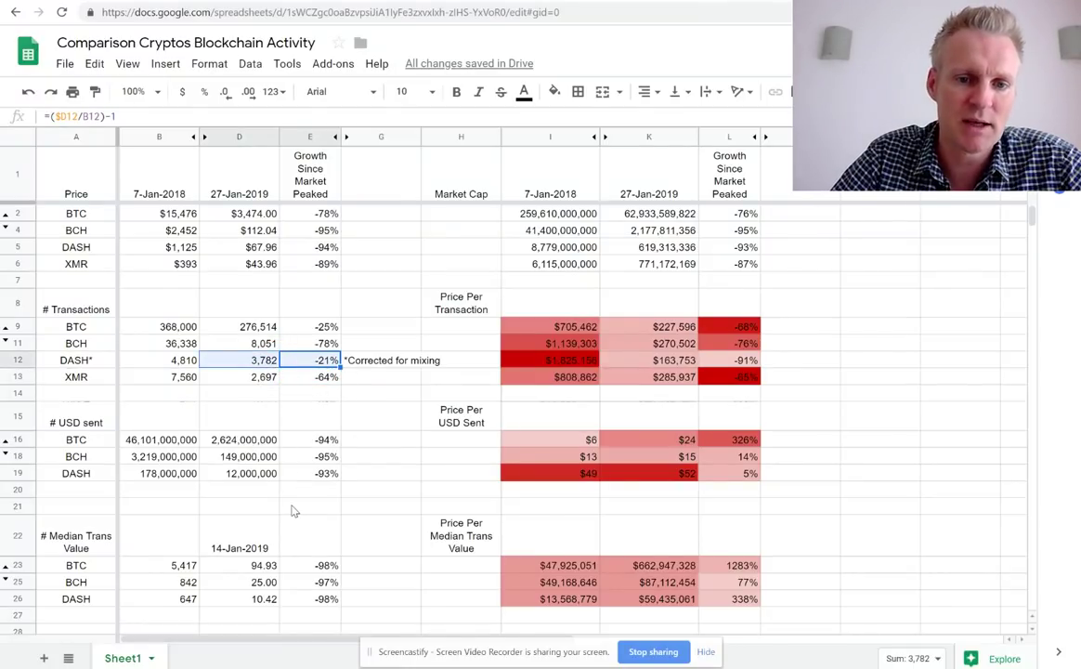
Review BCH's declines in USD sent and transaction count, along with DASH's growth in USD sent
click(243, 456)
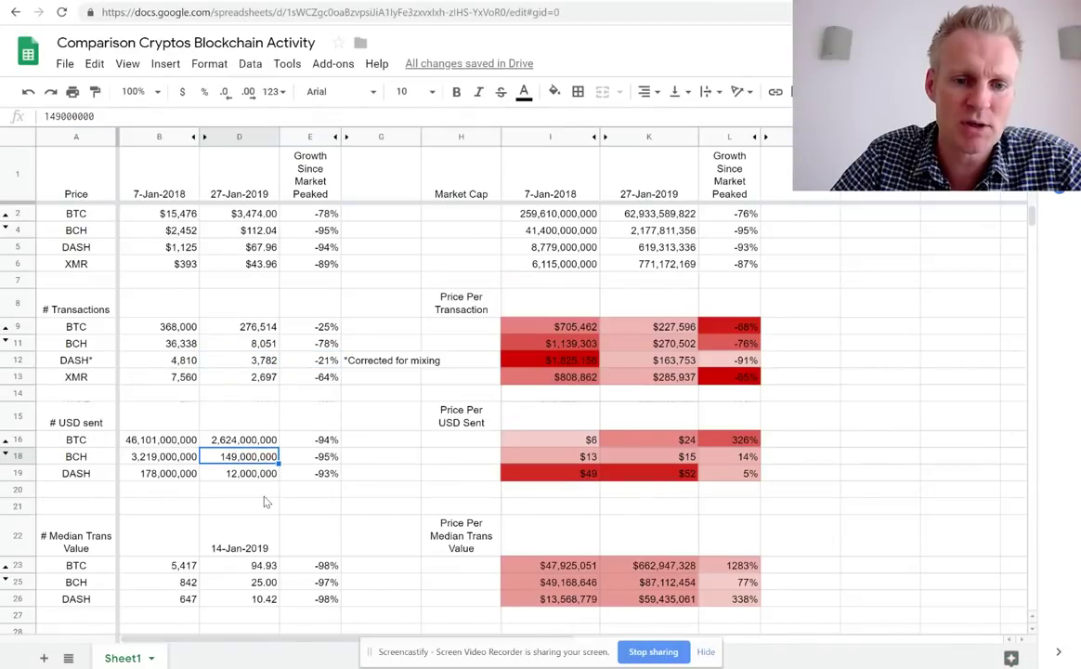
click(319, 460)
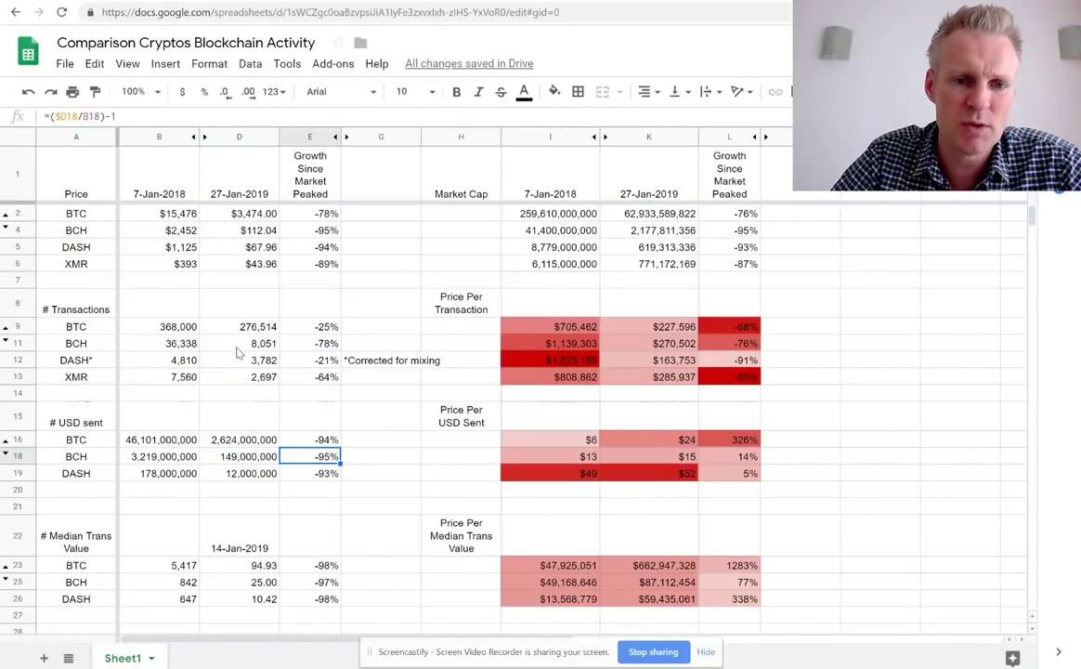
drag(237, 344, 181, 345)
click(315, 343)
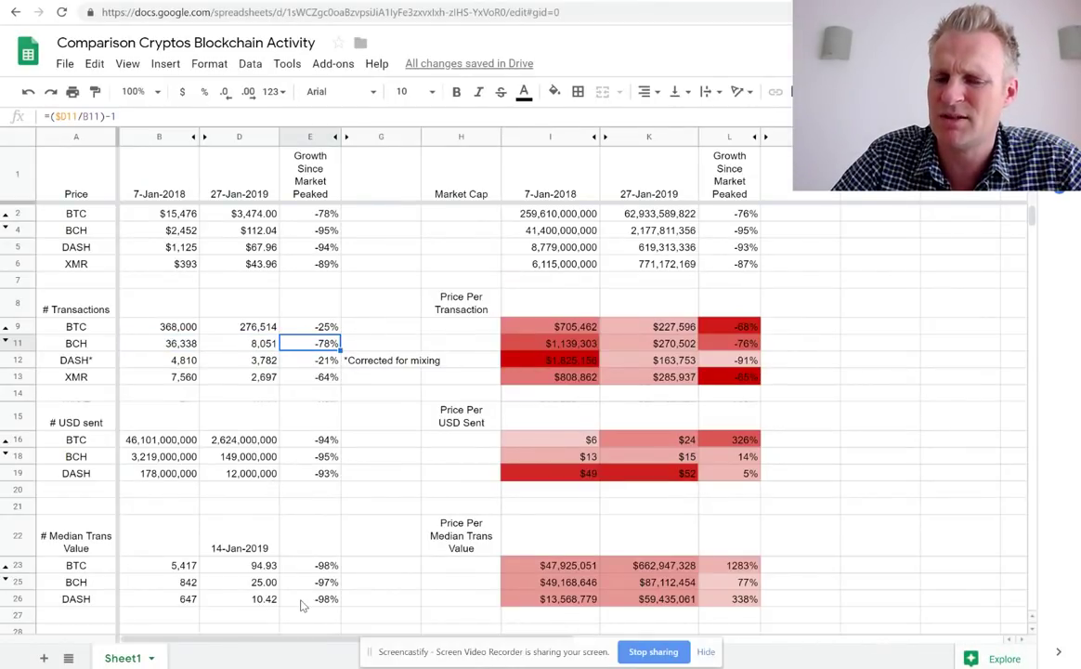
click(303, 477)
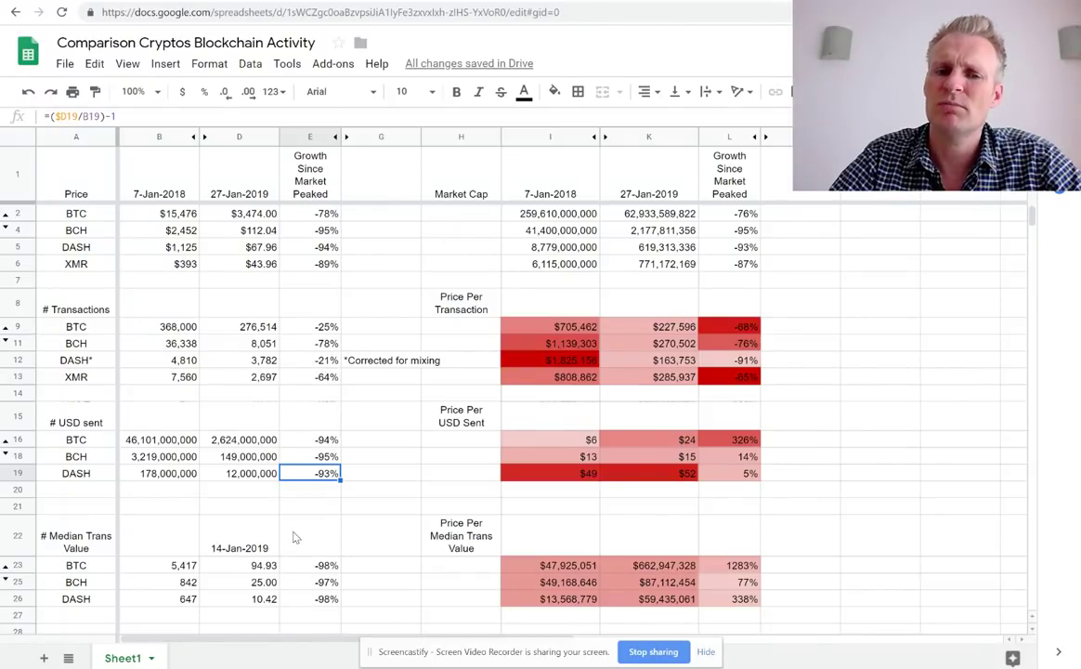
Compare BTC's 27-Jan-2019 transaction count with BCH's counts on both dates and BCH's growth since the peak
click(267, 326)
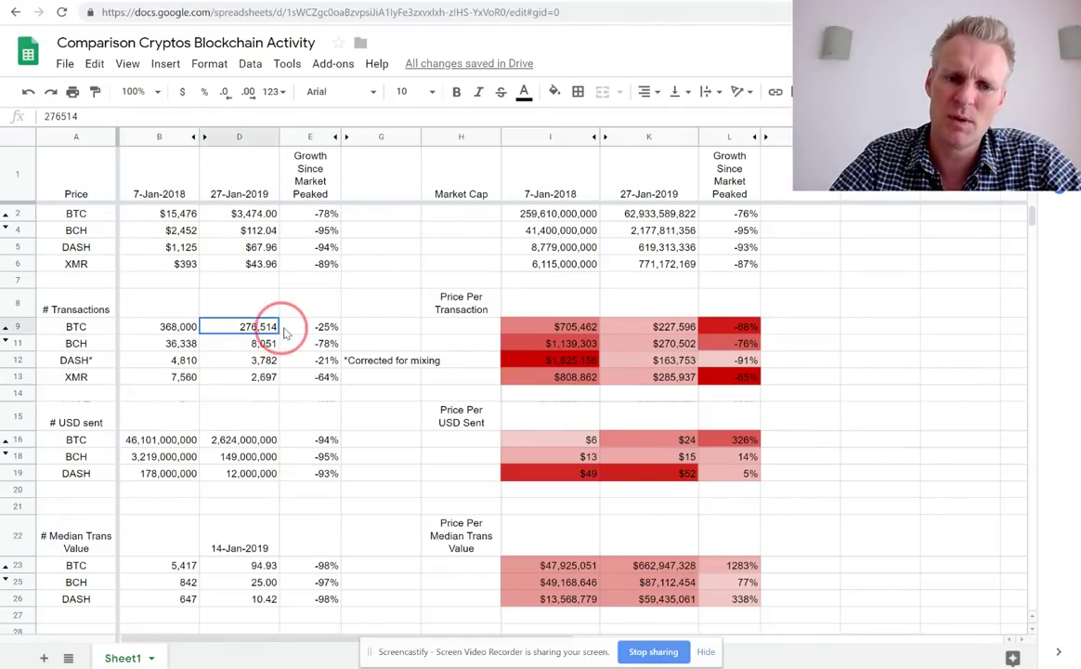
click(272, 343)
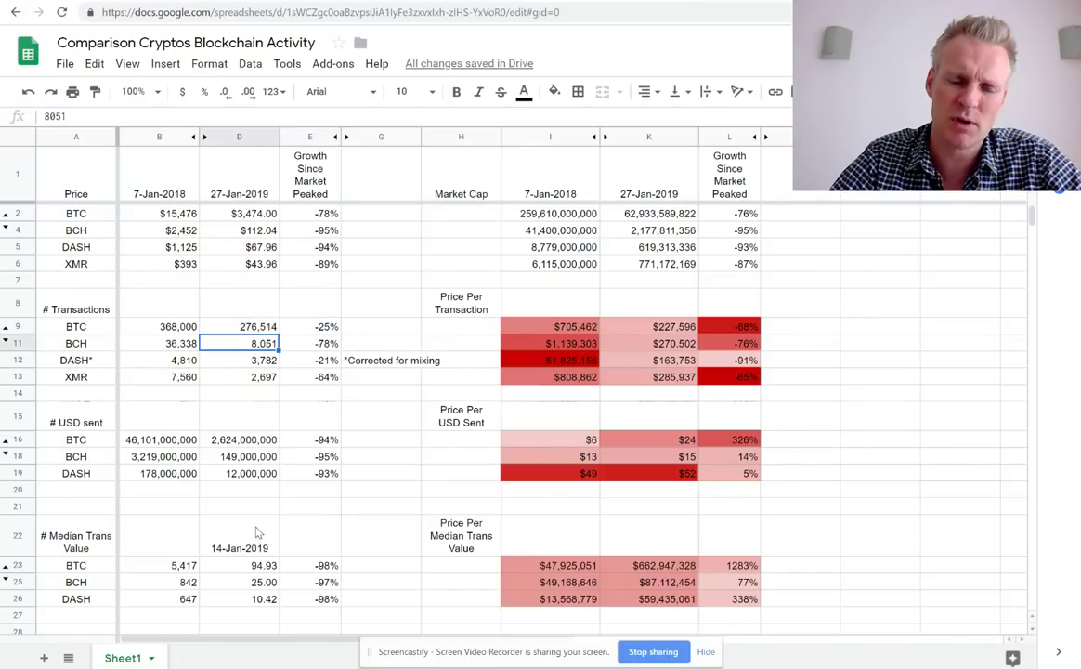
click(163, 346)
click(260, 344)
click(321, 343)
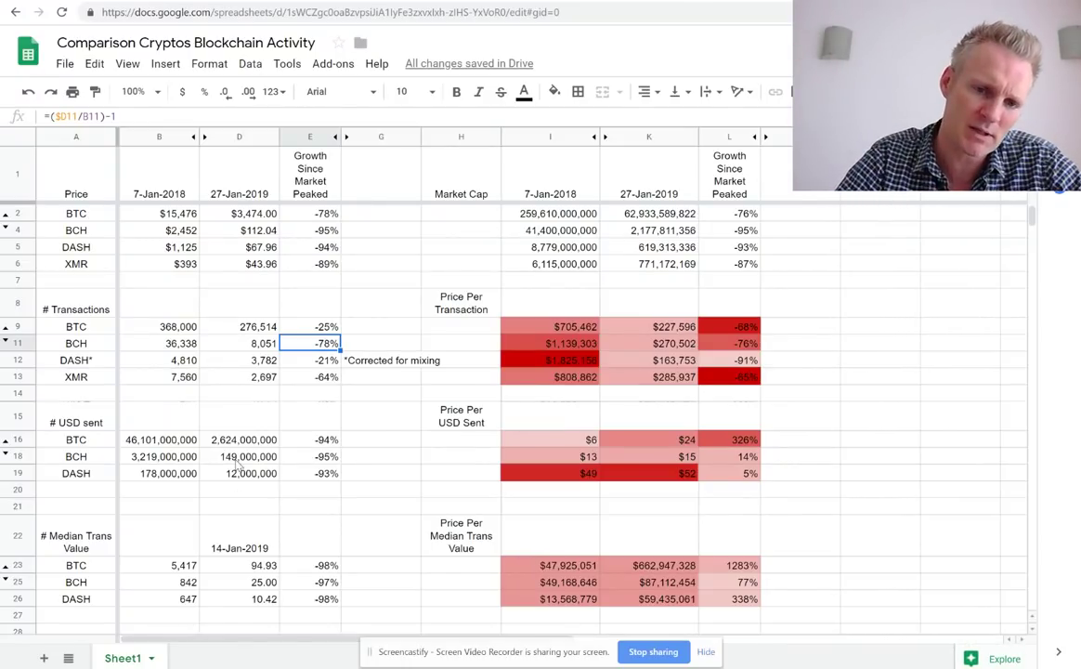
click(243, 344)
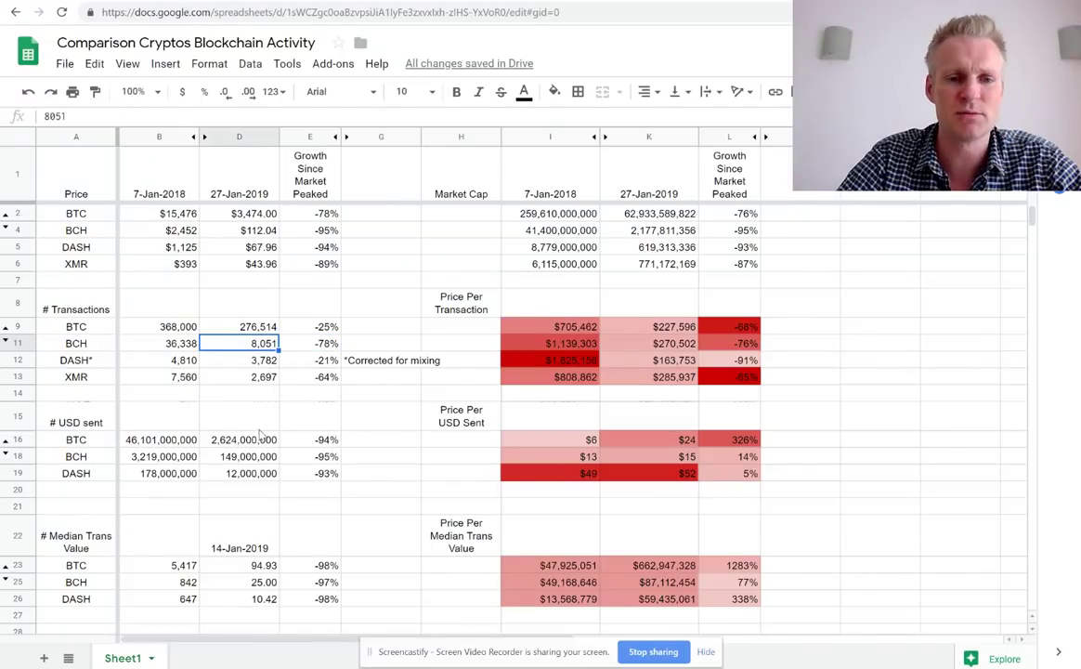
Review the 27-Jan-2019 transaction counts and growth since the peak for XMR, DASH and BTC
click(257, 382)
shift+click(302, 371)
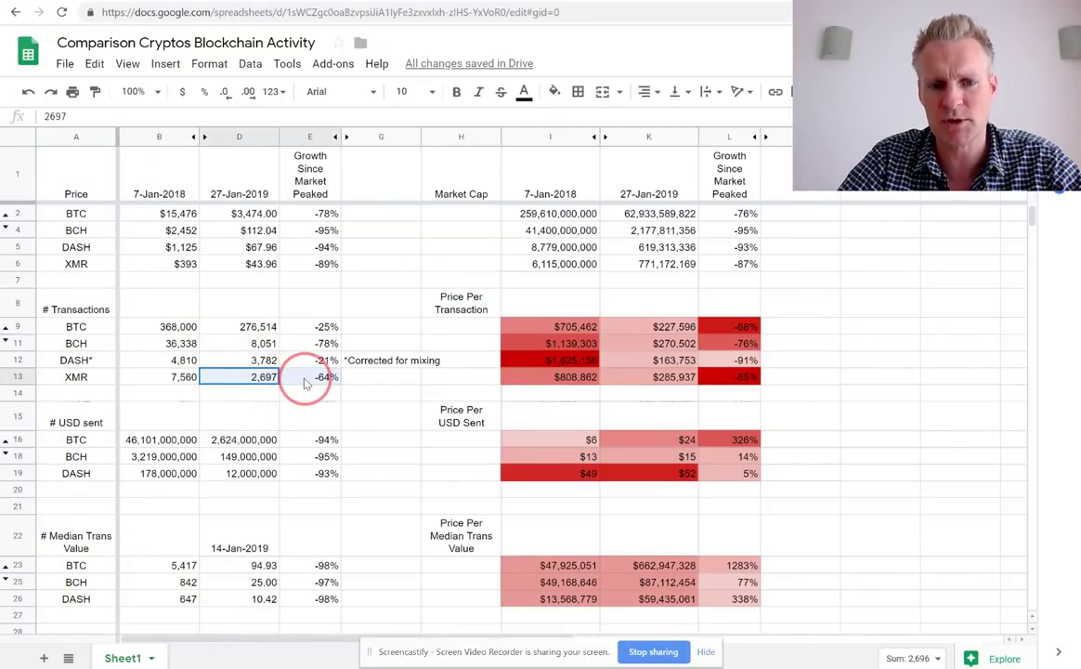
click(265, 361)
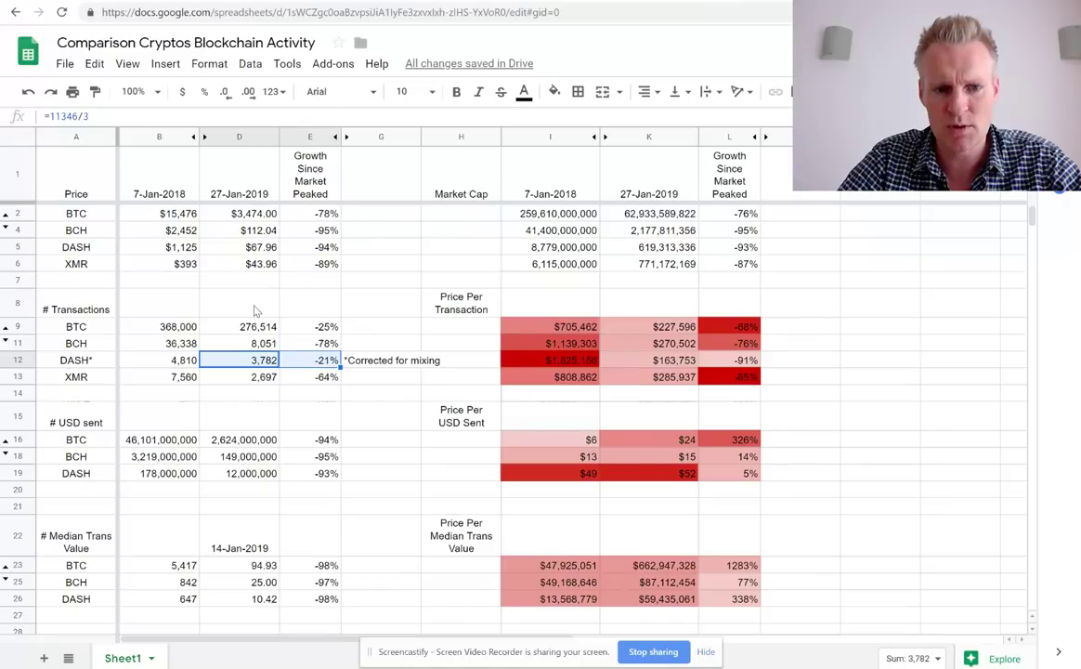
click(255, 328)
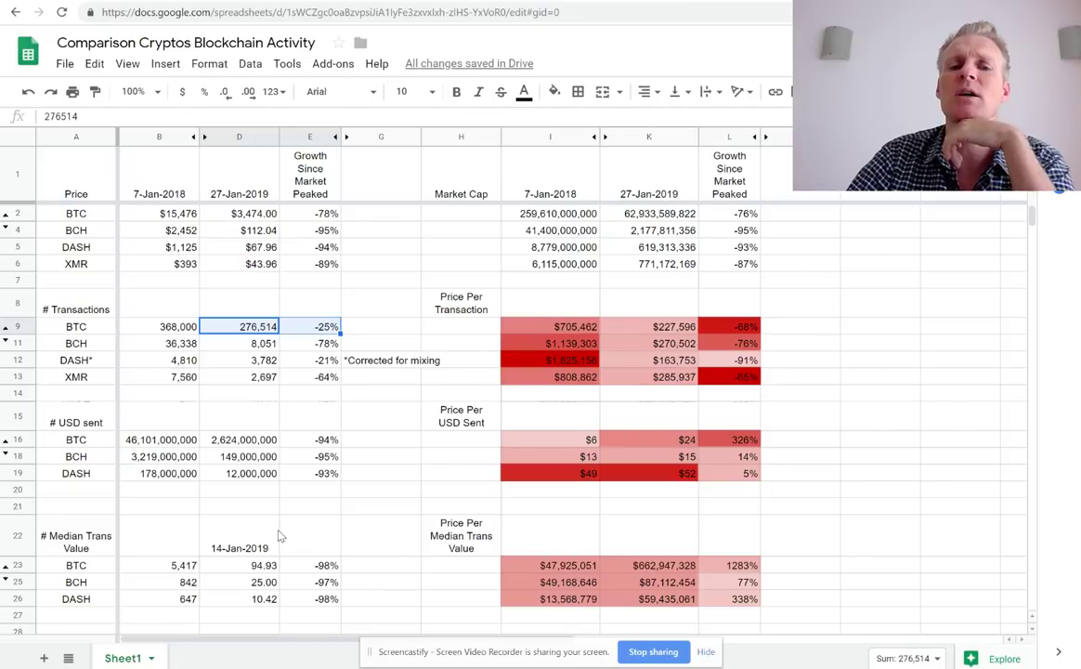
click(273, 364)
drag(273, 364, 286, 362)
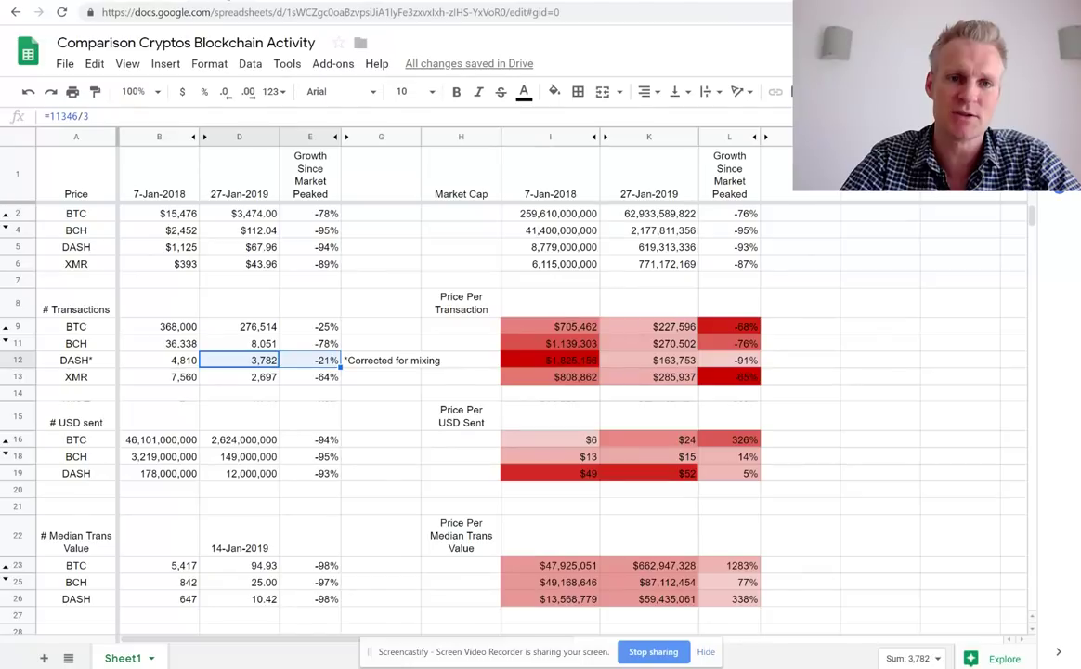
Switch to the BitInfoCharts transactions chart and add Dogecoin, removing Dash, Monero, Bitcoin Cash and Ethereum so only Bitcoin and Dogecoin are compared
key(ctrl+Tab)
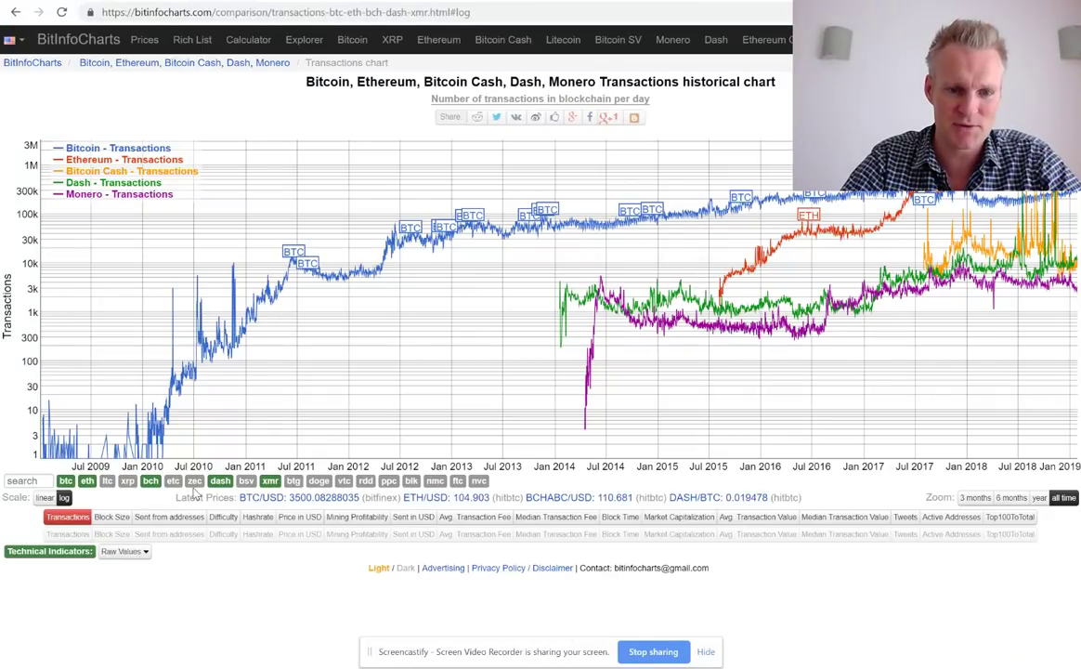
click(297, 501)
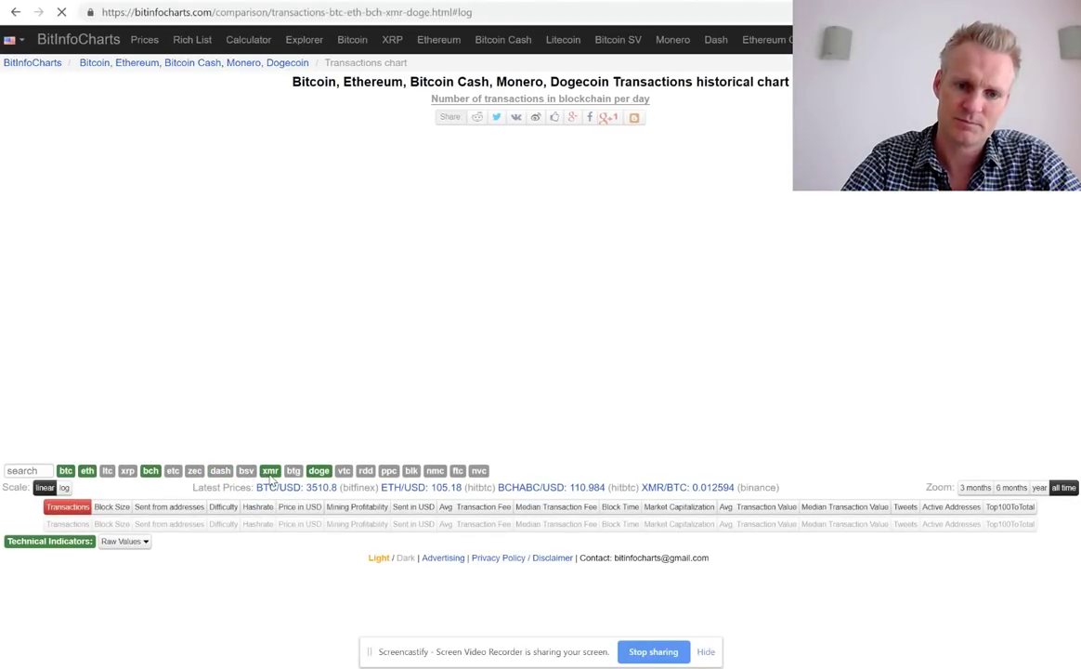
click(270, 472)
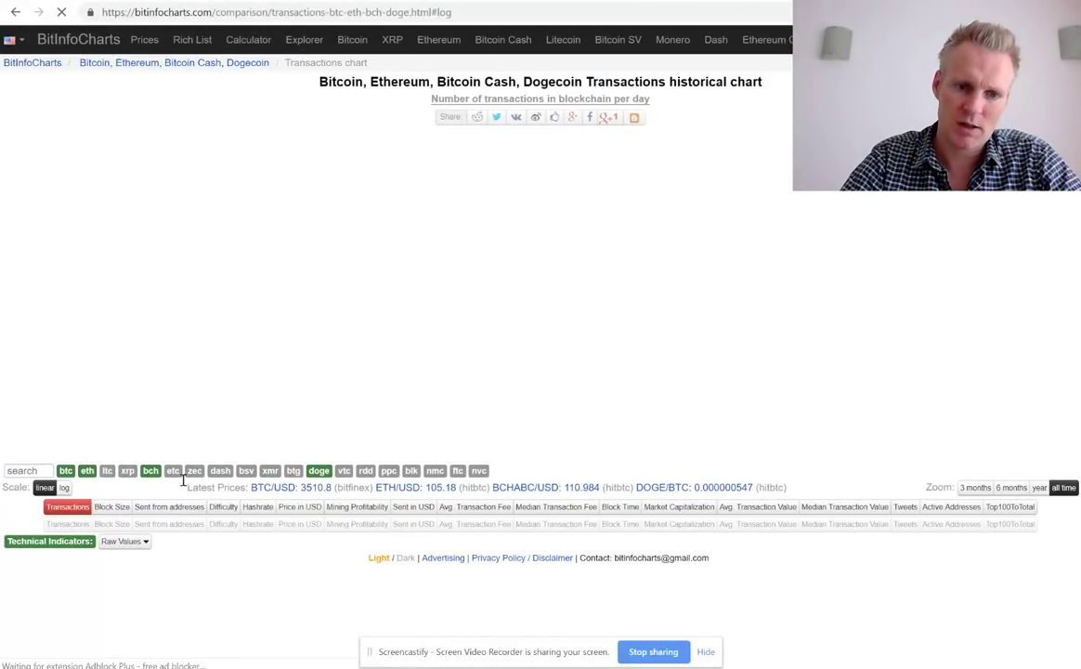
click(149, 481)
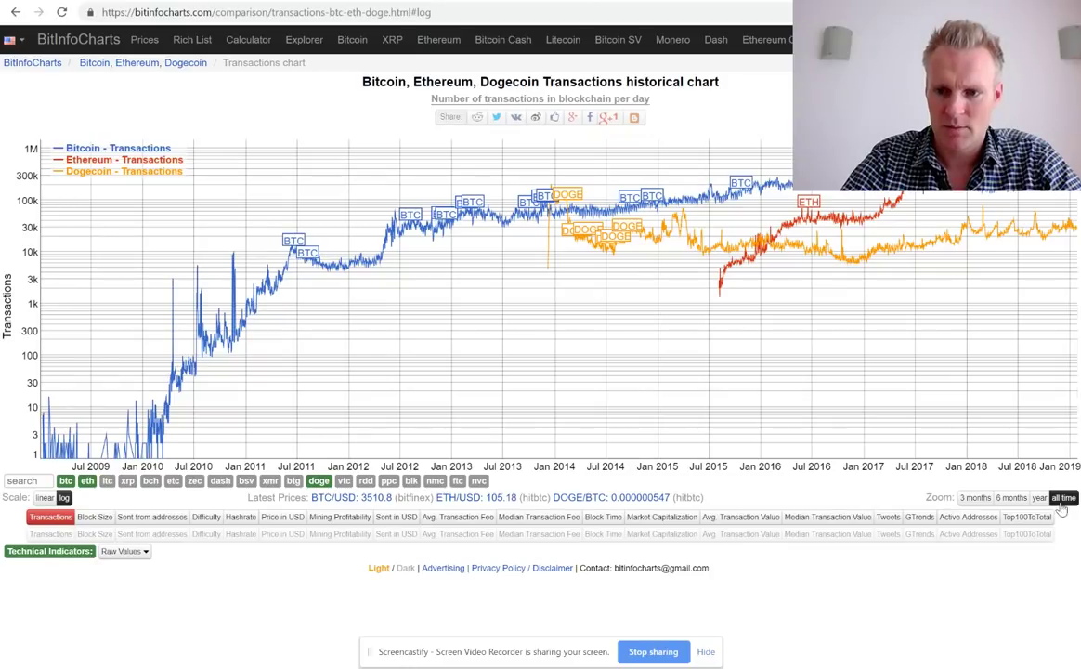
click(85, 480)
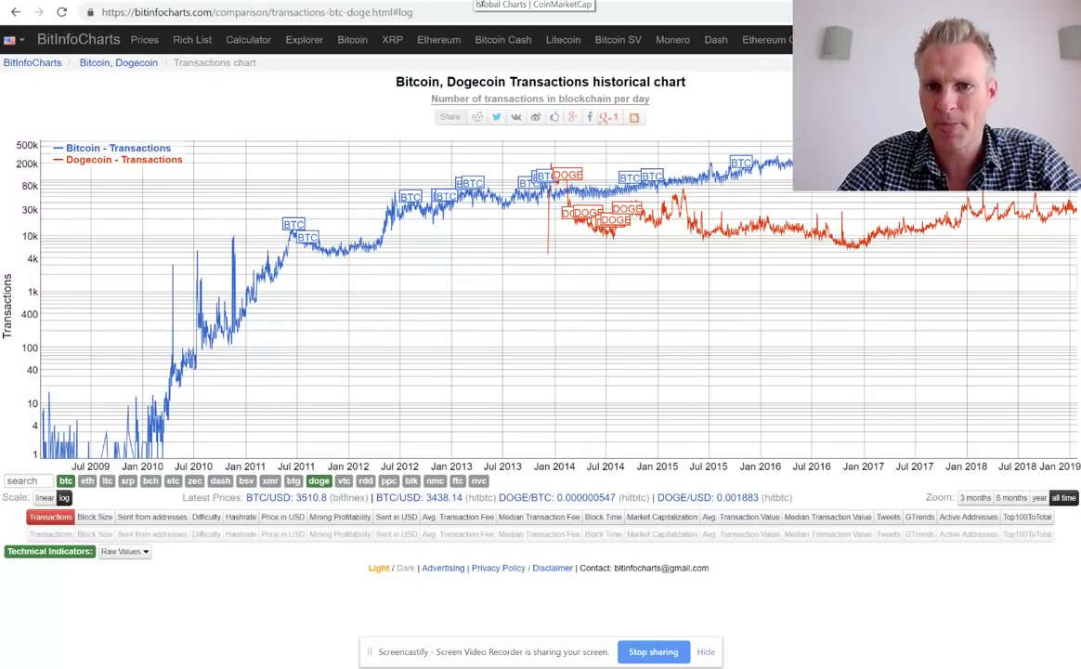
Return to the Comparison Cryptos Blockchain Activity spreadsheet and clear the highlight from DASH's transaction figures
key(ctrl+Tab)
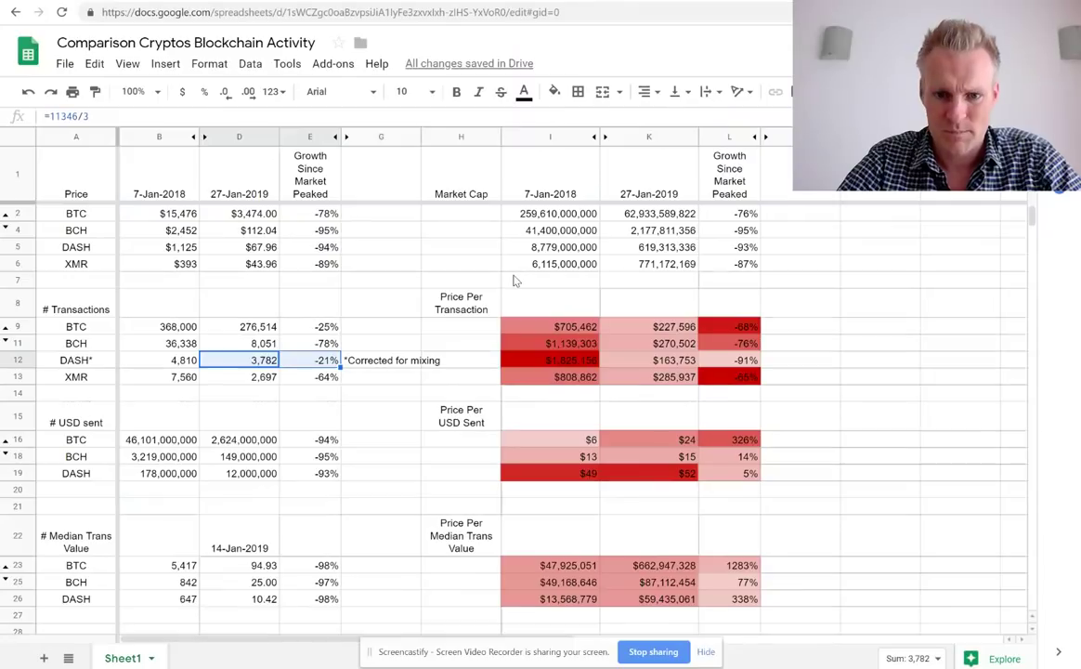
click(450, 506)
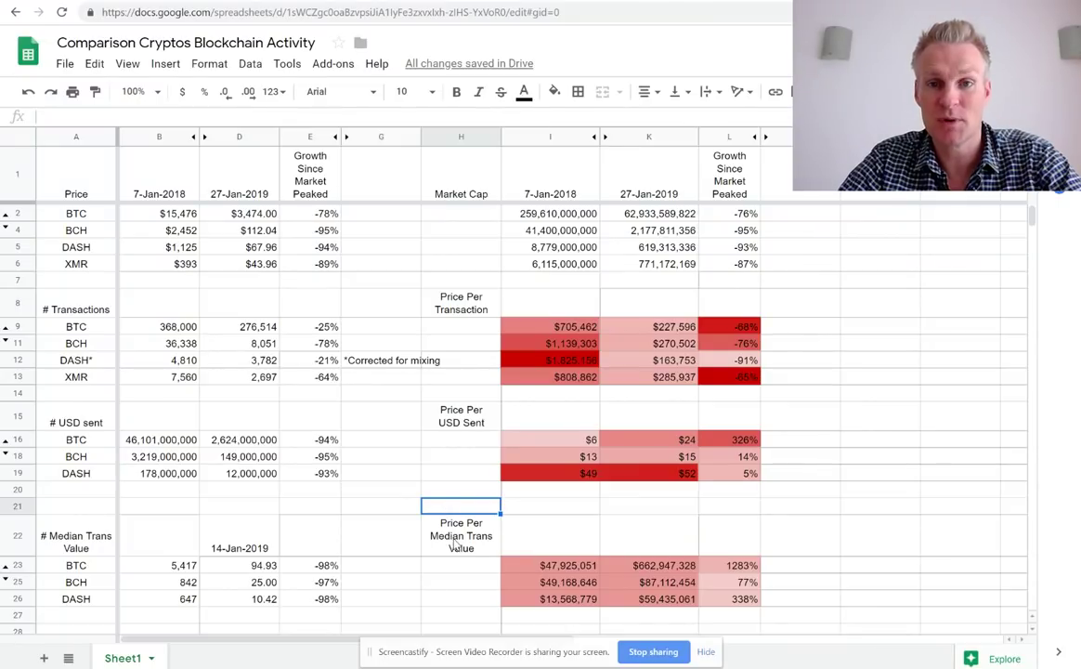